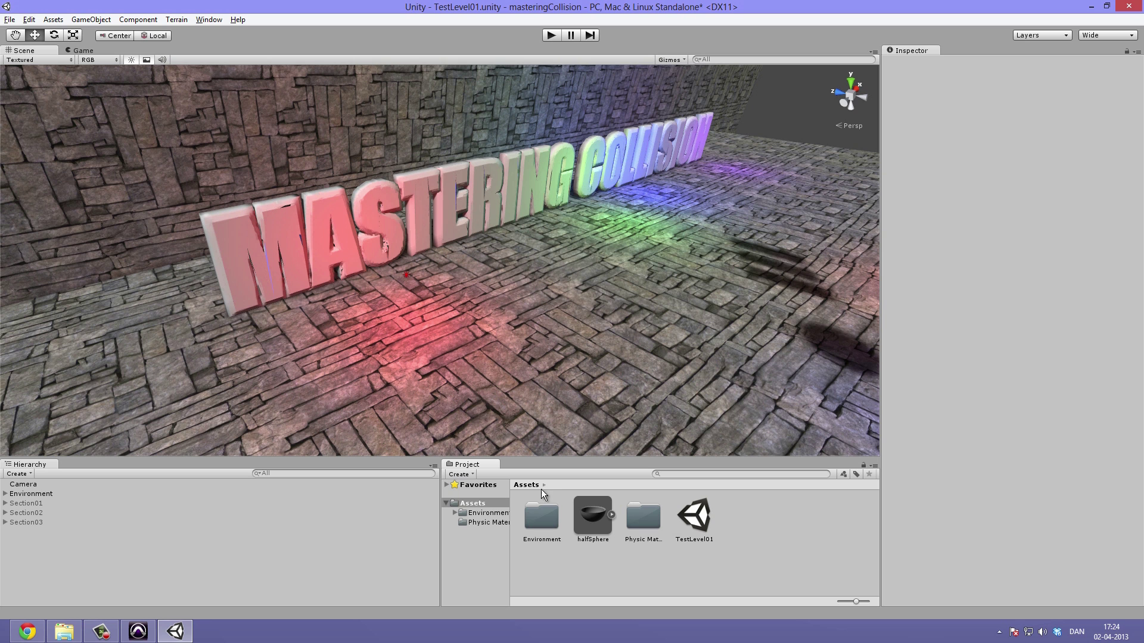
pyautogui.moveTo(515, 240); pyautogui.dragTo(487, 241, button='middle')
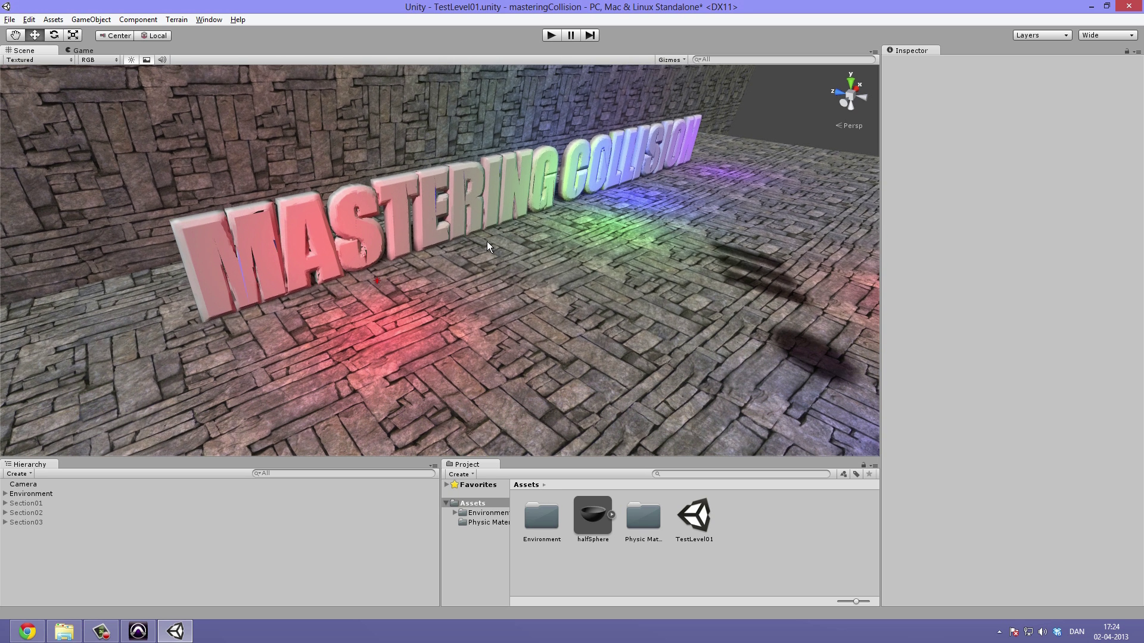
pyautogui.moveTo(454, 175); pyautogui.dragTo(452, 199, button='middle')
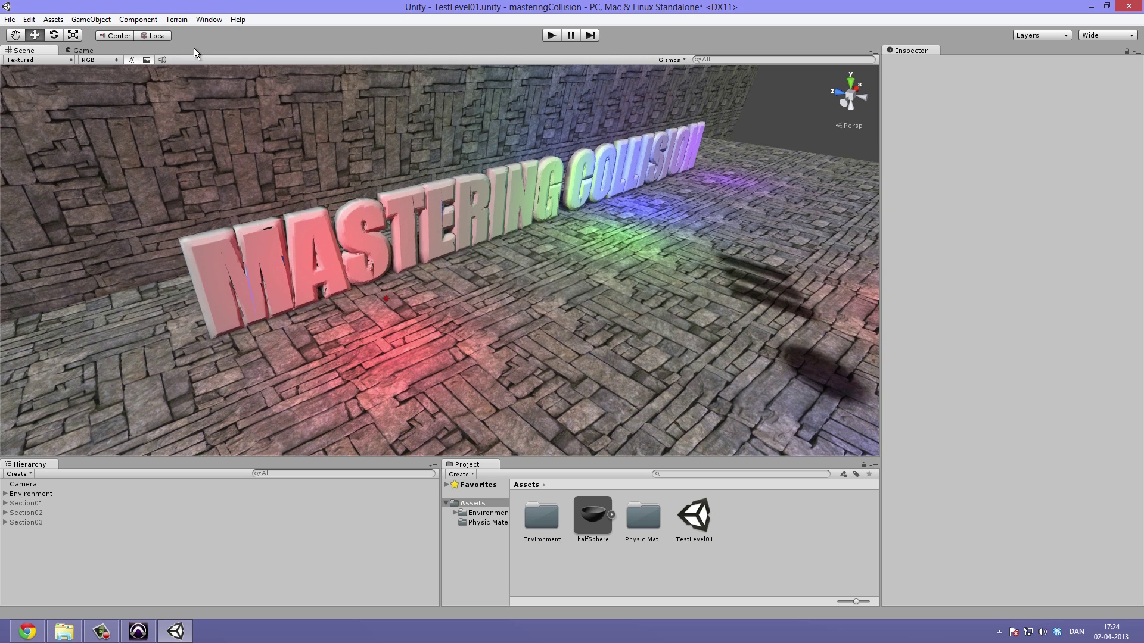
pyautogui.click(208, 20)
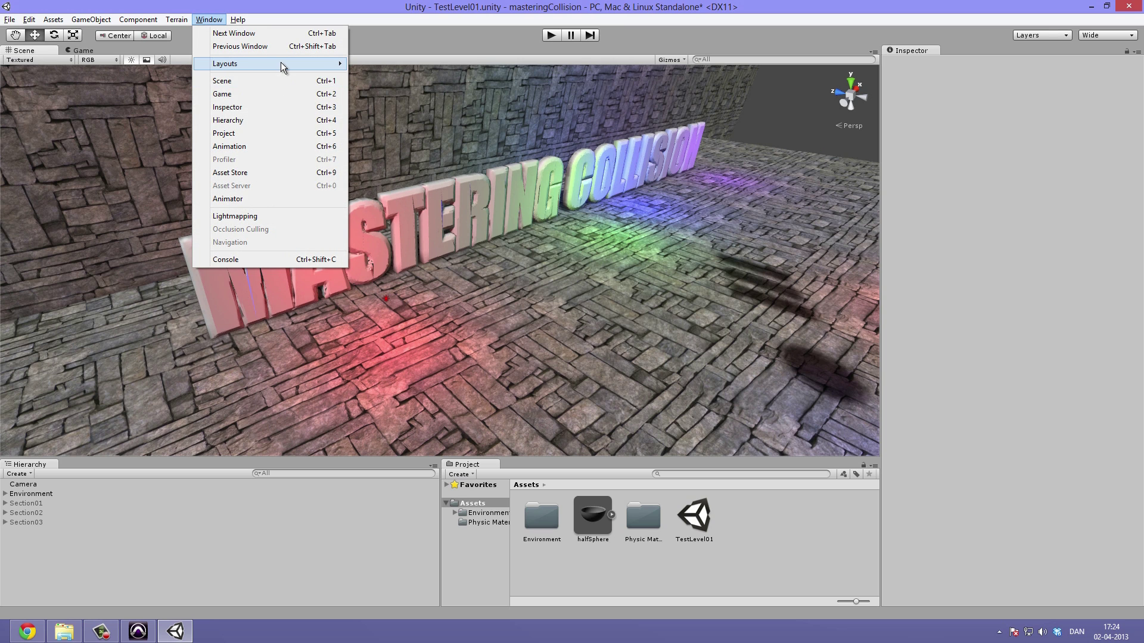
pyautogui.moveTo(281, 62)
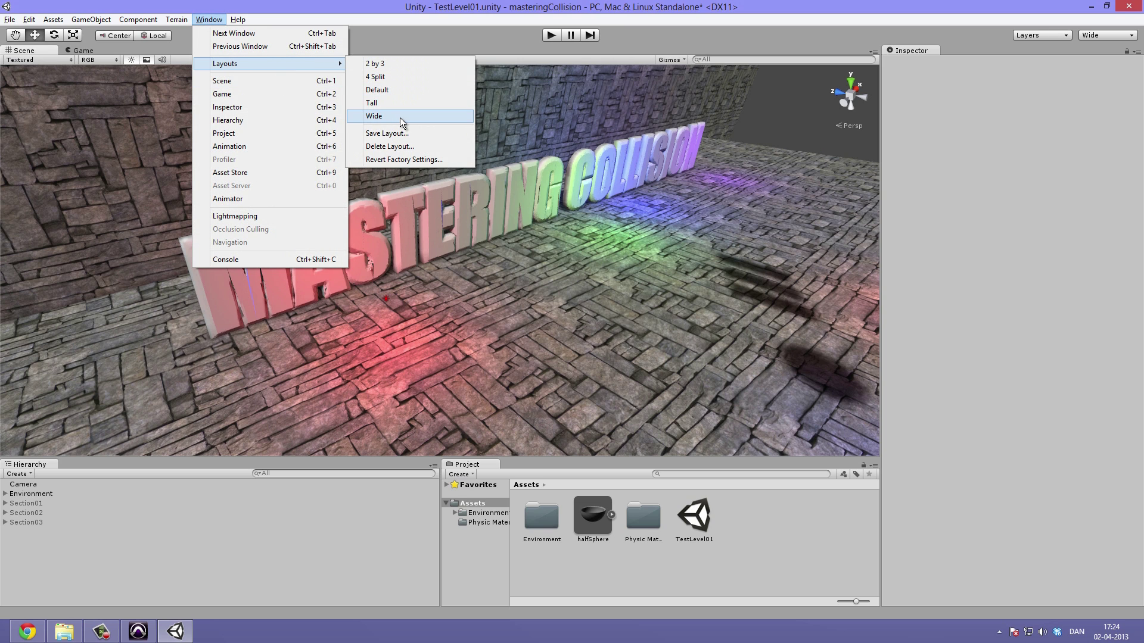
pyautogui.keyDown('alt'); pyautogui.moveTo(630, 212); pyautogui.dragTo(585, 208); pyautogui.keyUp('alt')
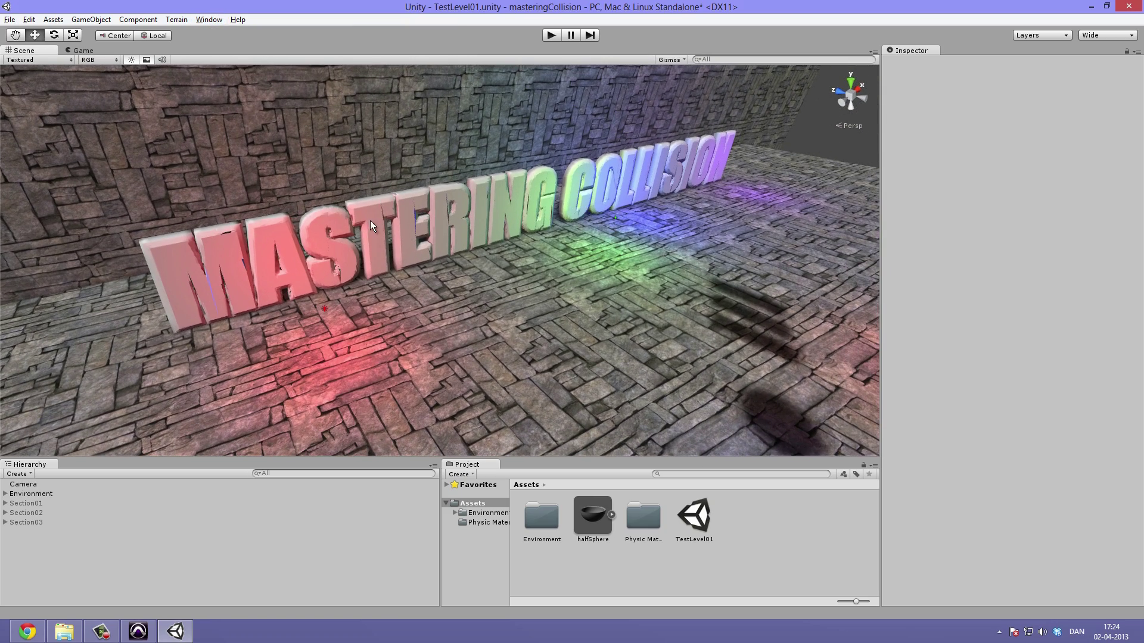
pyautogui.moveTo(506, 249); pyautogui.dragTo(487, 231, button='middle')
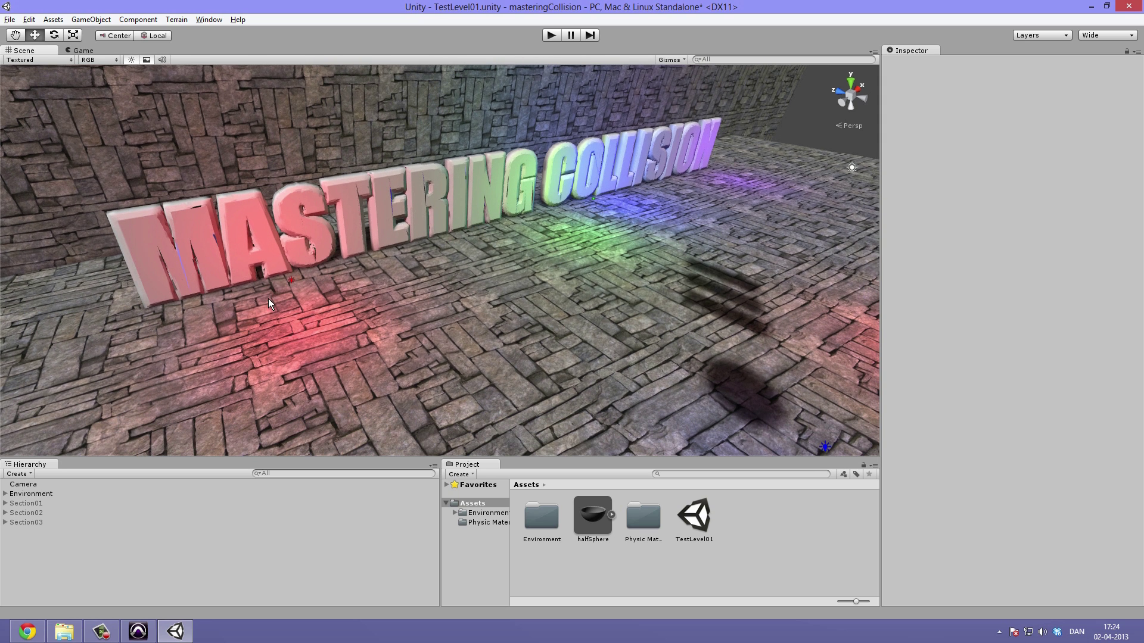
# Step: Activate the Section01 object and frame it in the Scene view
pyautogui.click(34, 504)
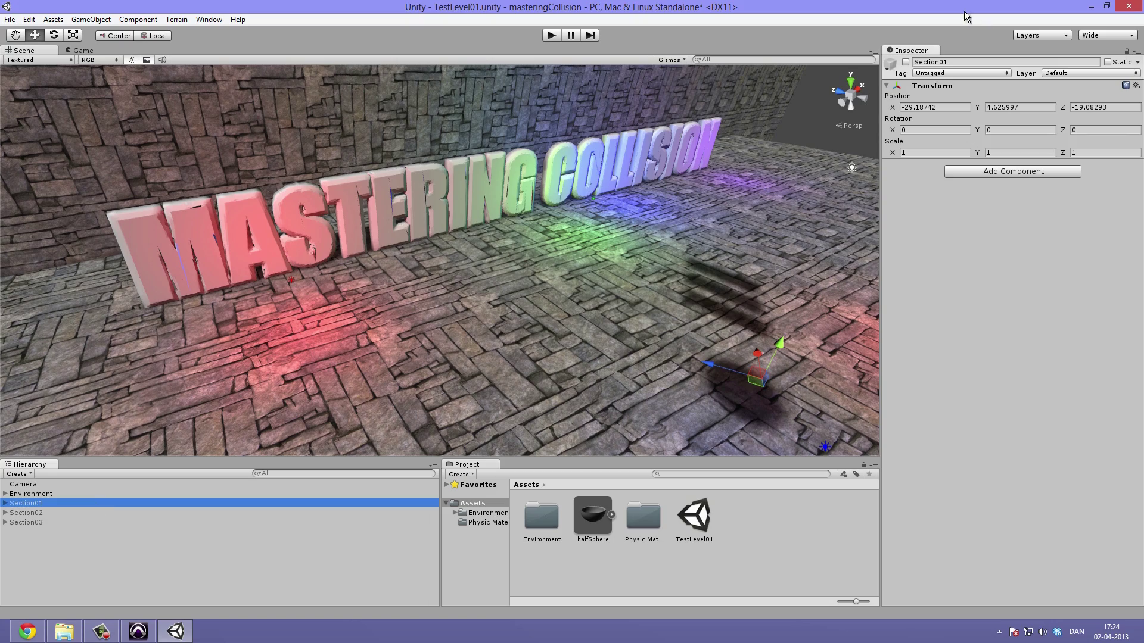
pyautogui.press('f')
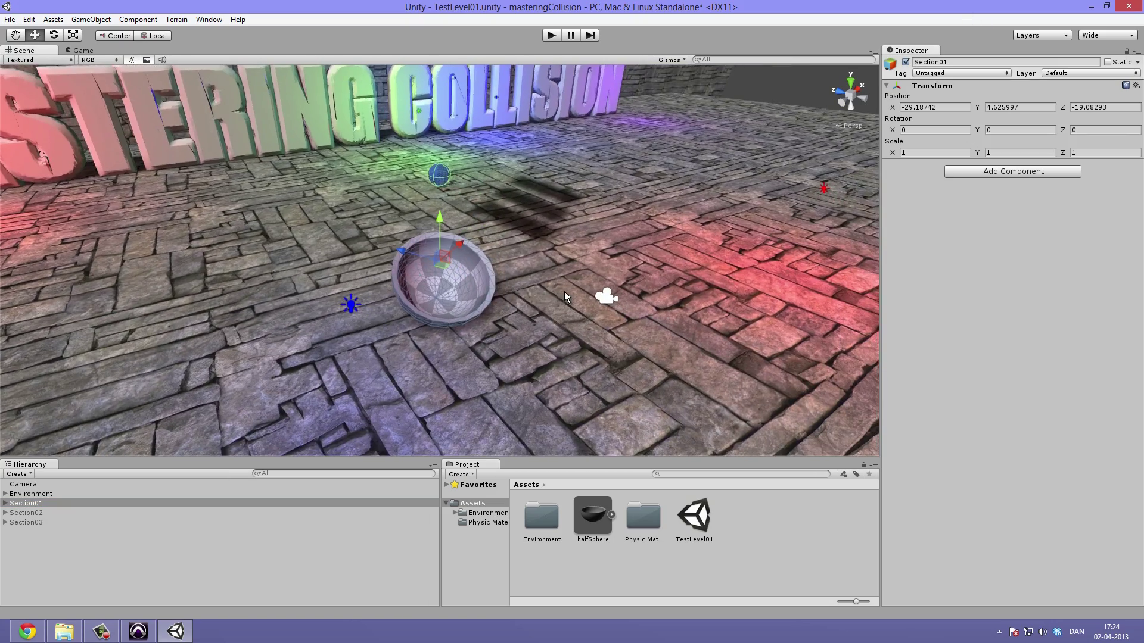
pyautogui.keyDown('alt'); pyautogui.moveTo(605, 299); pyautogui.dragTo(362, 274); pyautogui.keyUp('alt')
pyautogui.click(362, 274)
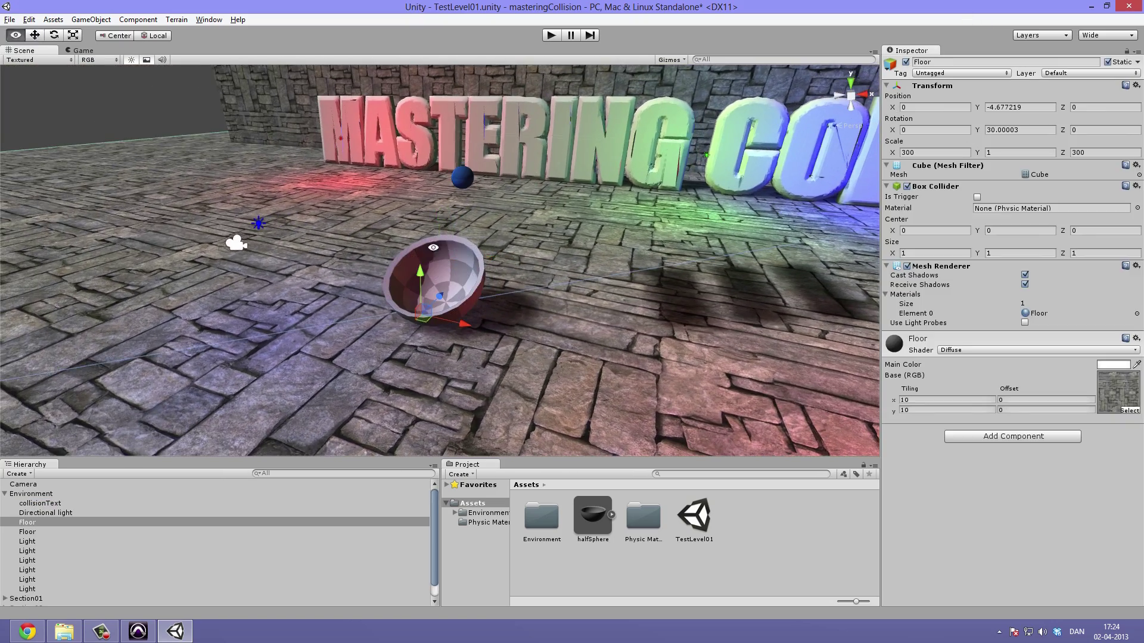
# Step: Inspect the components of the half sphere and of the ball above it, viewing both from several angles
pyautogui.keyDown('alt'); pyautogui.moveTo(366, 208); pyautogui.dragTo(469, 268); pyautogui.keyUp('alt')
pyautogui.click(468, 268)
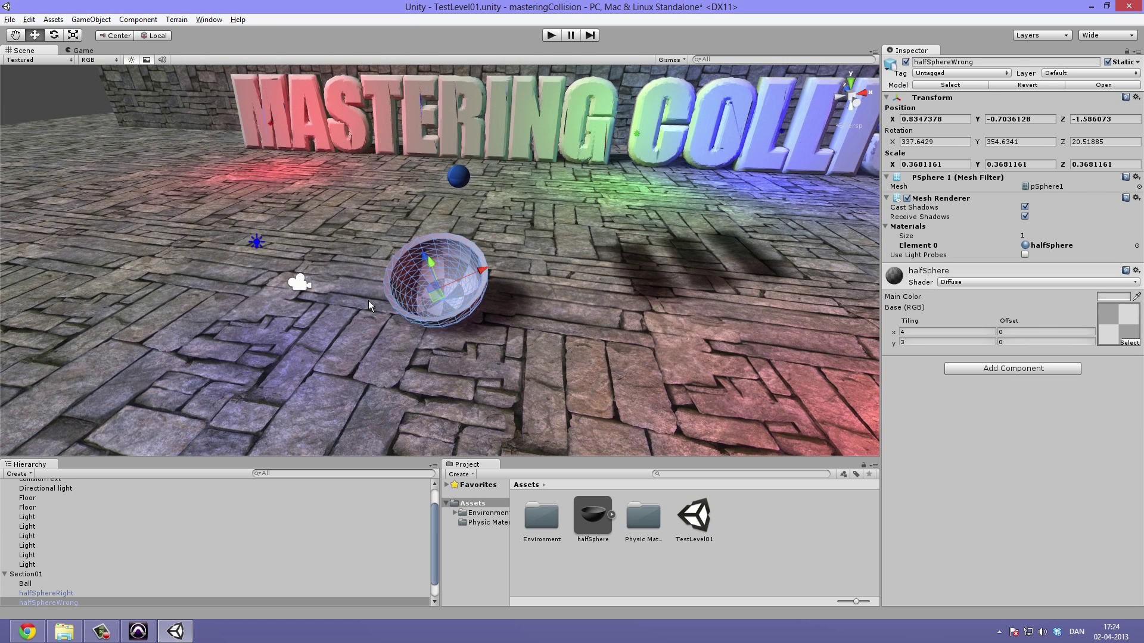
pyautogui.click(454, 175)
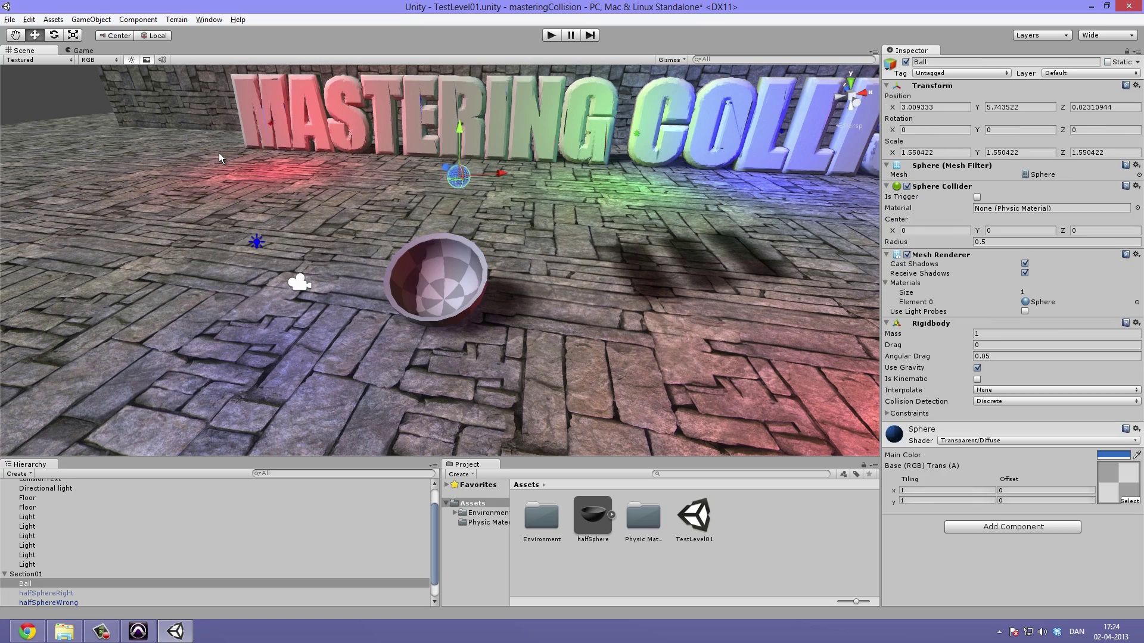
pyautogui.click(459, 189)
pyautogui.keyDown('alt'); pyautogui.moveTo(459, 189); pyautogui.dragTo(186, 149); pyautogui.keyUp('alt')
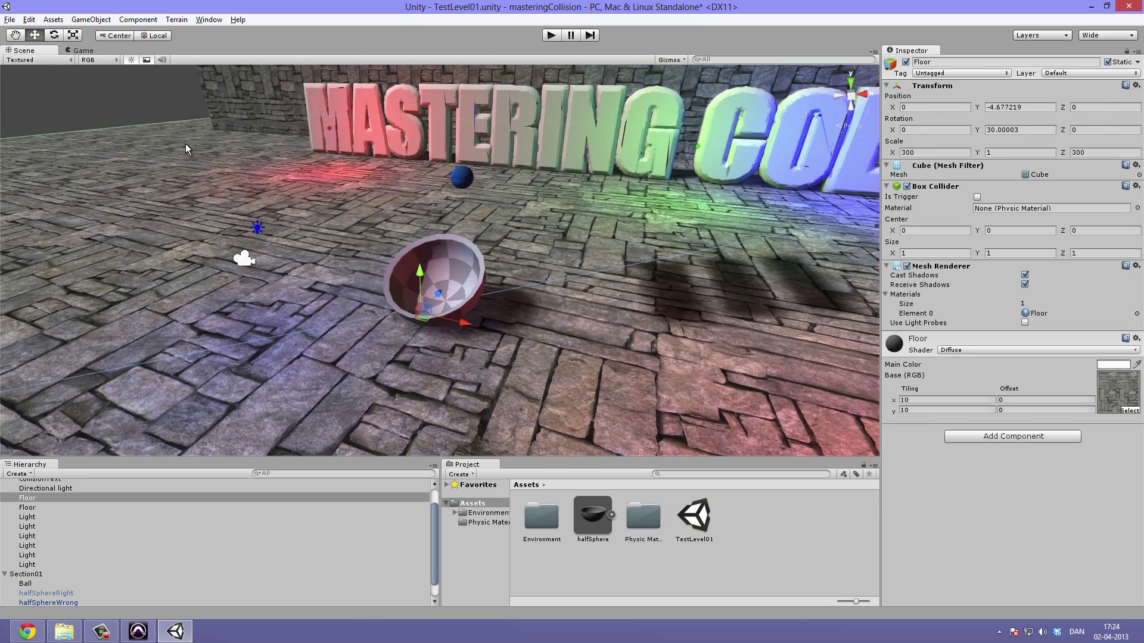
pyautogui.click(472, 180)
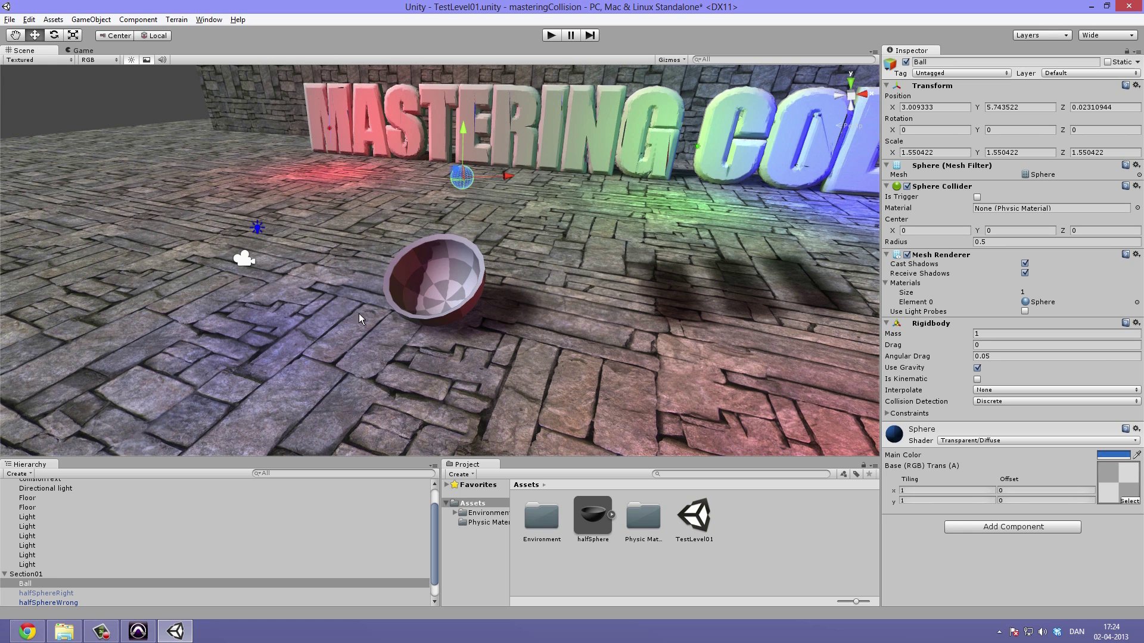
pyautogui.click(422, 274)
pyautogui.keyDown('alt'); pyautogui.moveTo(218, 245); pyautogui.dragTo(356, 224); pyautogui.keyUp('alt')
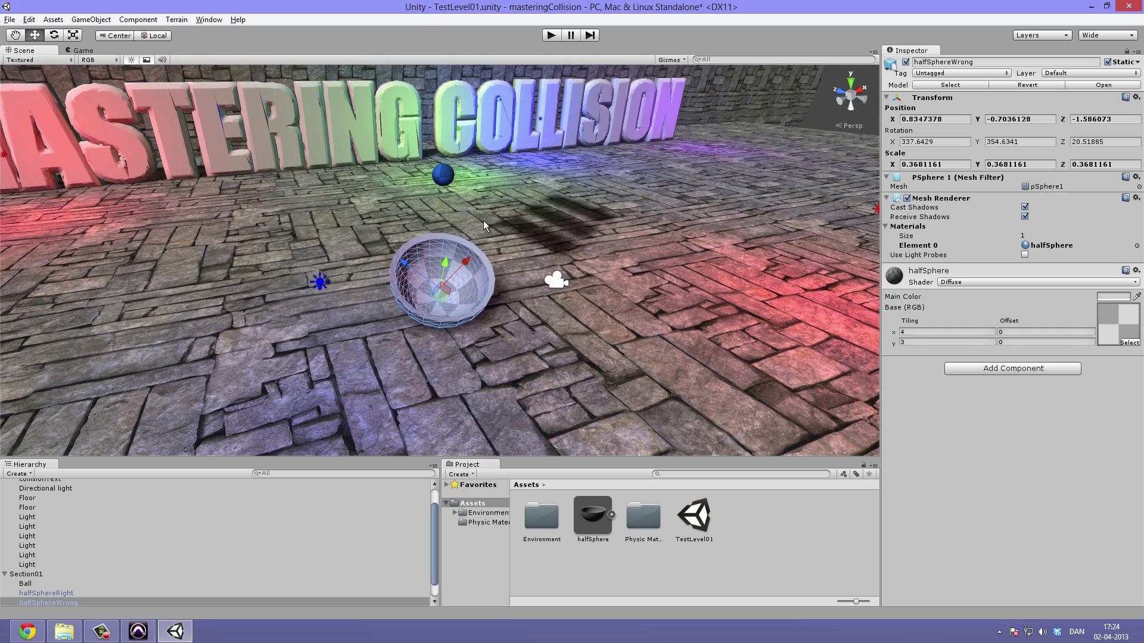
pyautogui.keyDown('alt'); pyautogui.moveTo(491, 298); pyautogui.dragTo(456, 297); pyautogui.keyUp('alt')
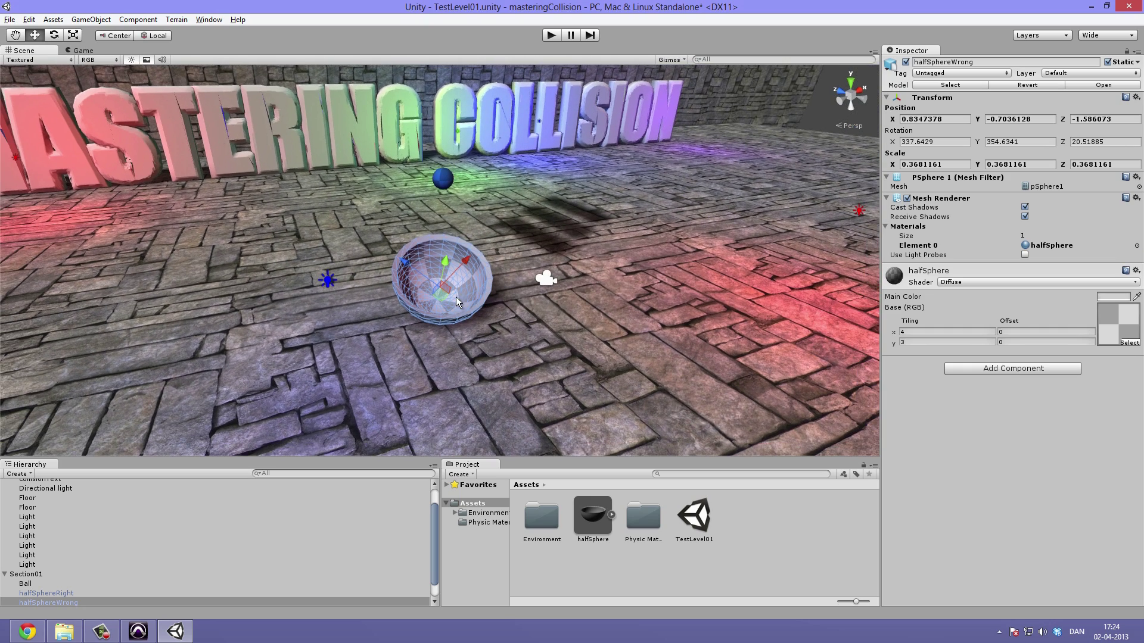
pyautogui.click(447, 177)
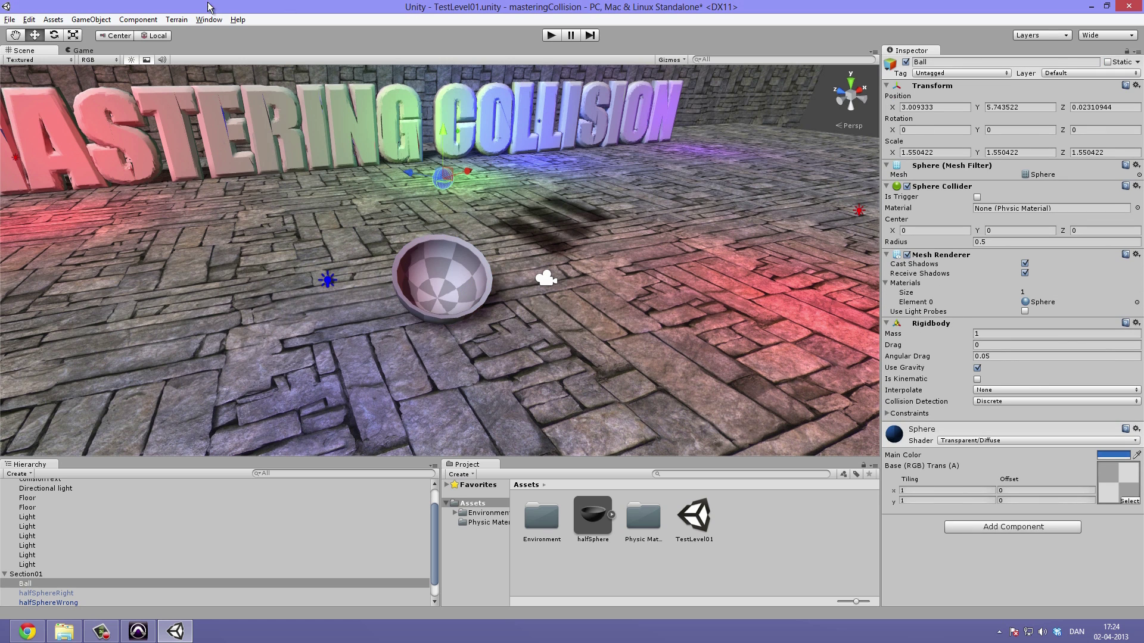
# Step: Test-play the scene in the Game view to watch the ball drop onto the half sphere, and stop it
pyautogui.click(95, 52)
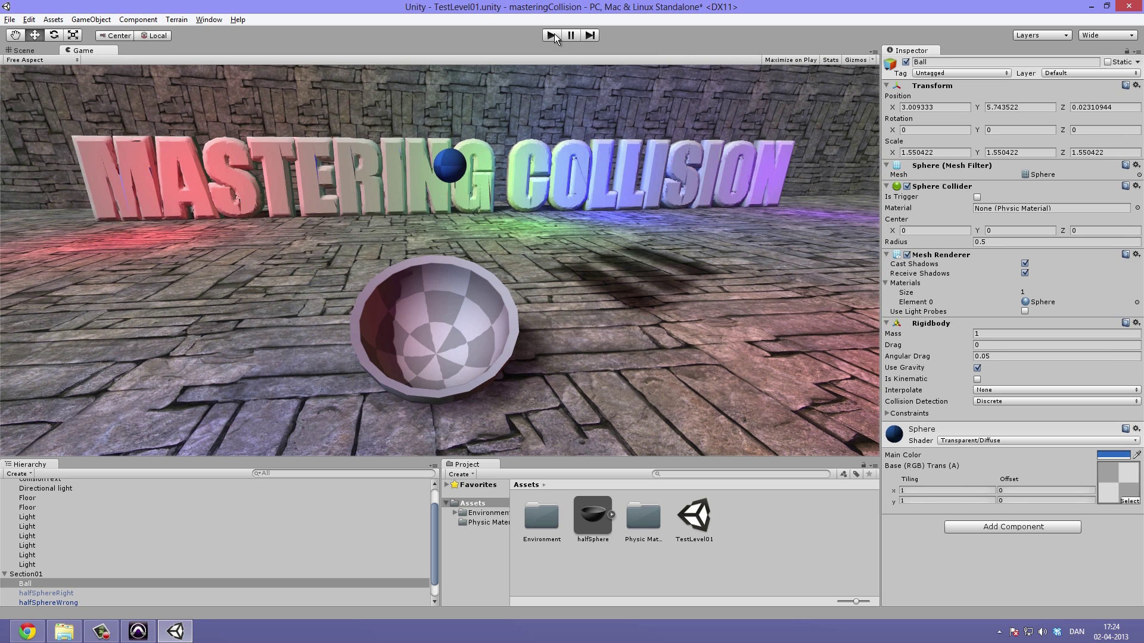
pyautogui.click(548, 34)
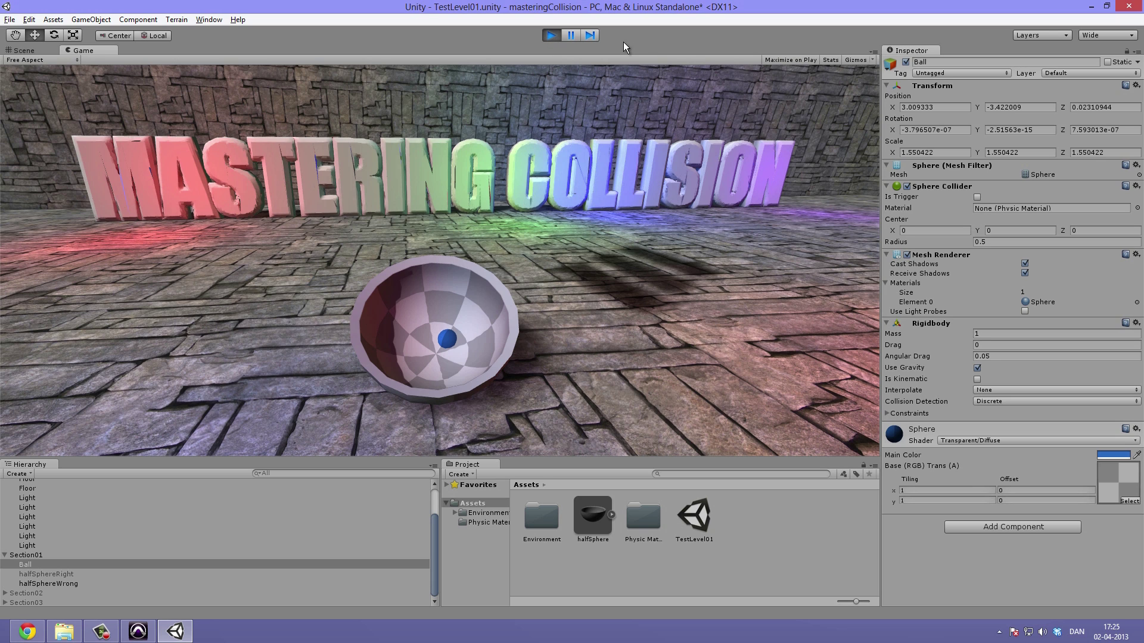
pyautogui.click(551, 35)
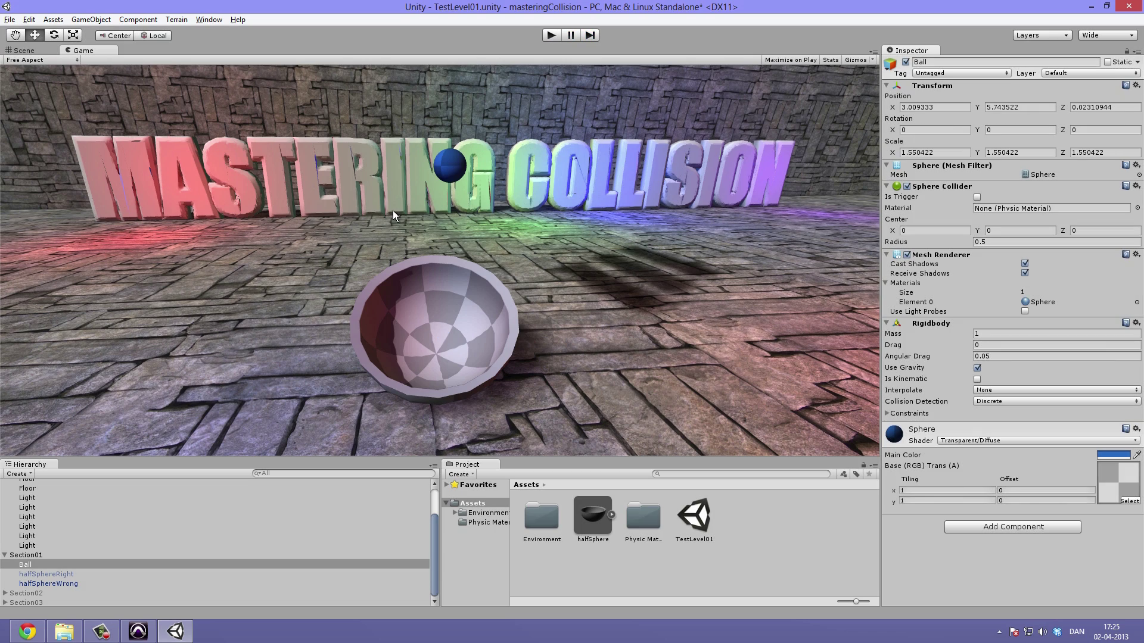
# Step: Return to the Scene view and frame the ball to examine its Sphere Collider and Rigidbody settings
pyautogui.click(41, 48)
pyautogui.keyDown('alt'); pyautogui.moveTo(500, 229); pyautogui.dragTo(502, 162); pyautogui.keyUp('alt')
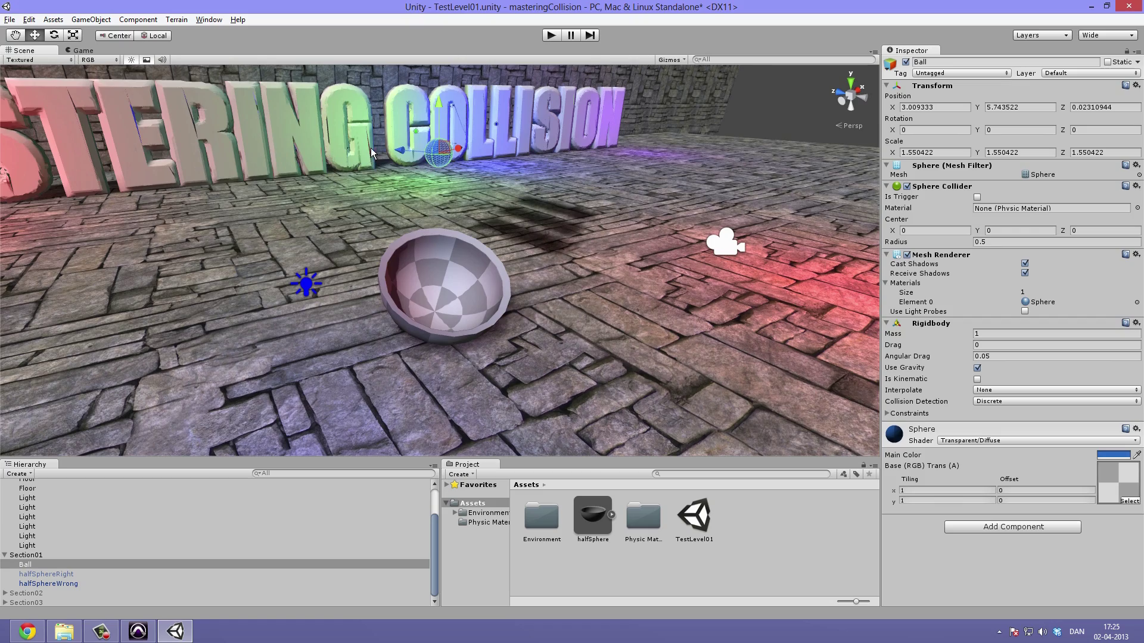
pyautogui.press('f')
pyautogui.keyDown('alt'); pyautogui.moveTo(536, 263); pyautogui.dragTo(491, 300); pyautogui.keyUp('alt')
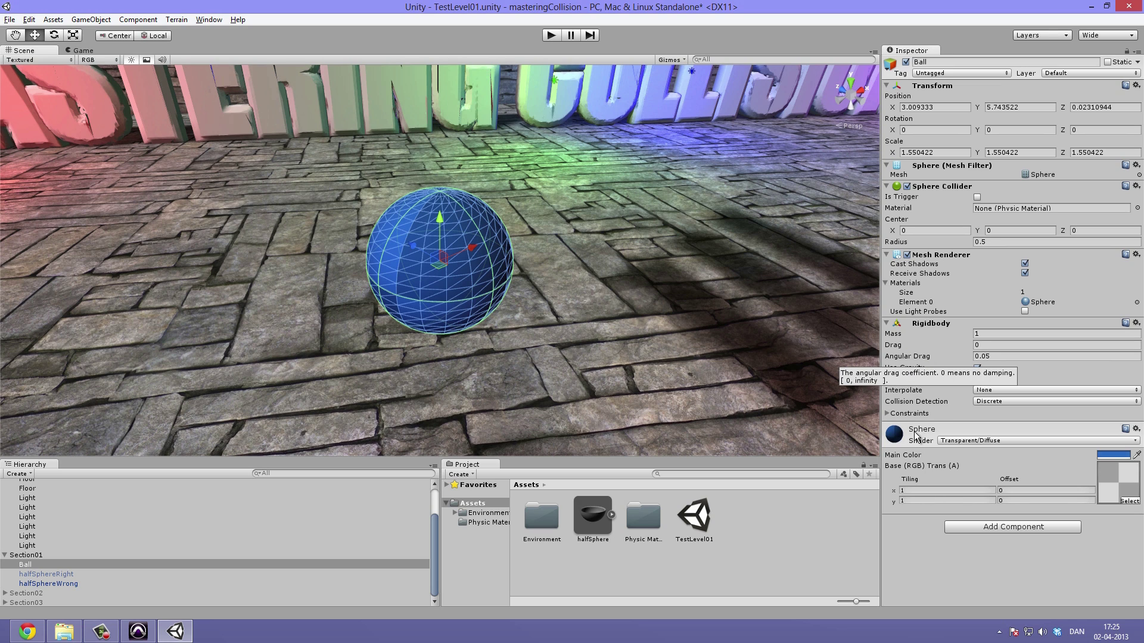
# Step: Examine the Freeze Position and Freeze Rotation constraints of the ball's Rigidbody
pyautogui.click(895, 424)
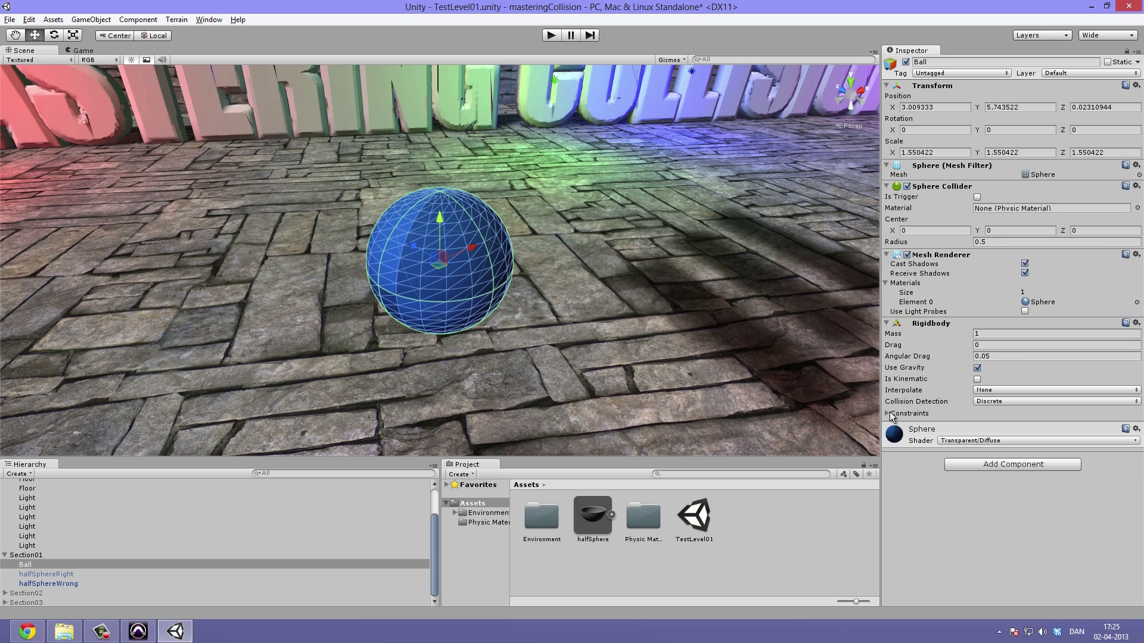
pyautogui.click(905, 413)
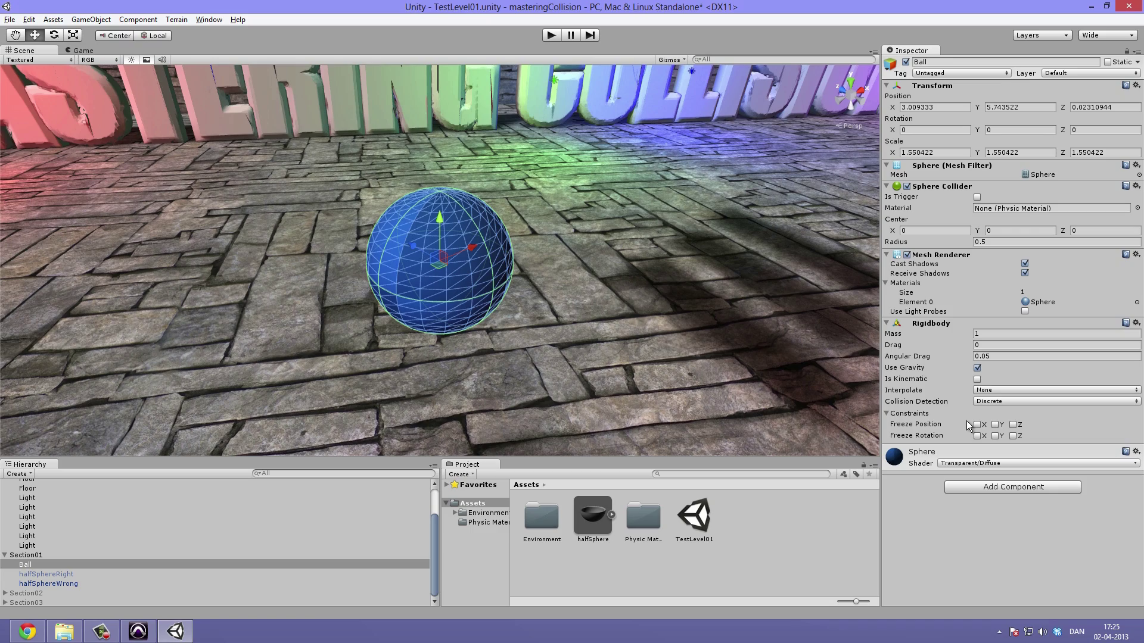
pyautogui.moveTo(520, 284); pyautogui.dragTo(534, 278, button='middle')
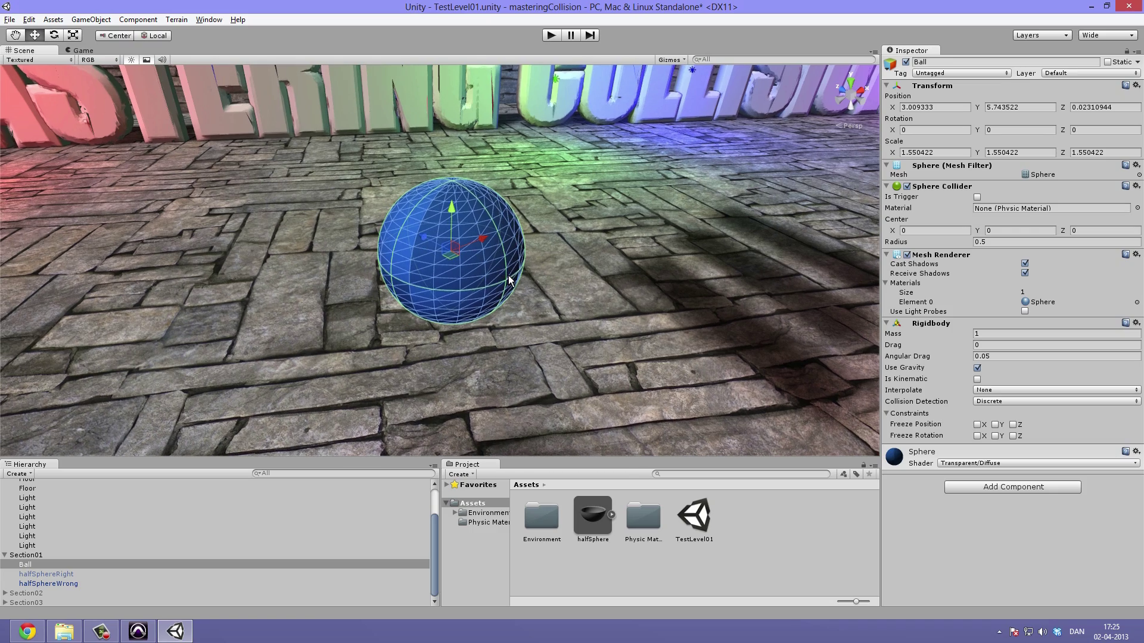
pyautogui.moveTo(509, 279)
pyautogui.keyDown('alt'); pyautogui.mouseDown()
pyautogui.moveTo(410, 238)
pyautogui.moveTo(519, 281)
pyautogui.mouseUp(); pyautogui.keyUp('alt')
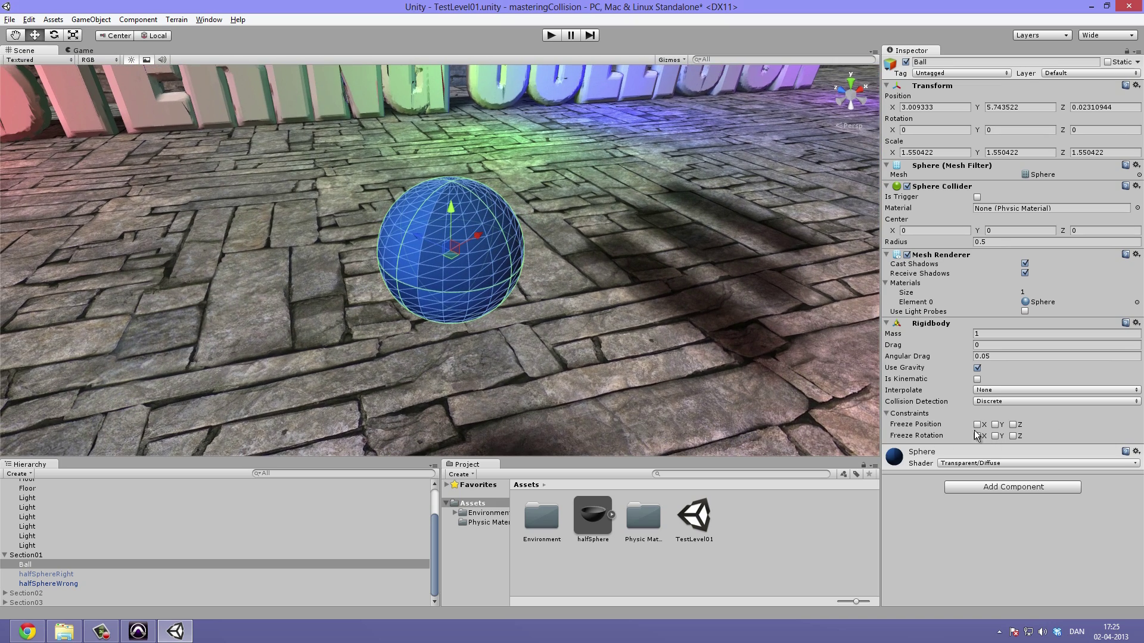
pyautogui.click(886, 413)
# Step: Test-play the scene with the ball's Sphere Collider disabled, and re-enable the collider after stopping
pyautogui.keyDown('alt'); pyautogui.moveTo(798, 370); pyautogui.dragTo(448, 187); pyautogui.keyUp('alt')
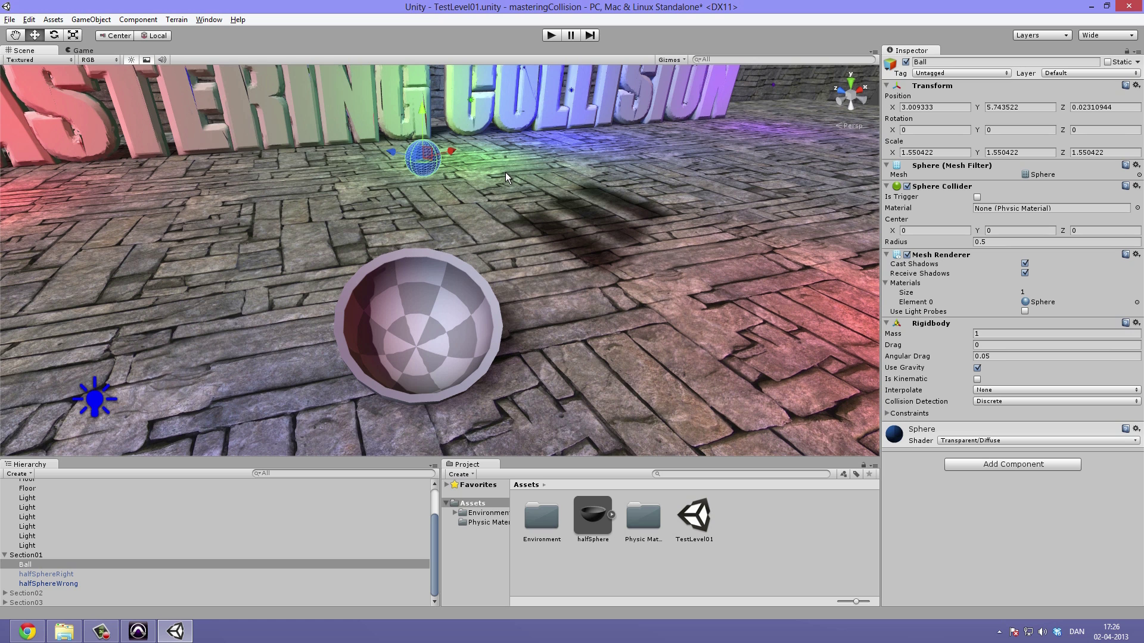
pyautogui.scroll(2, 537, 191)
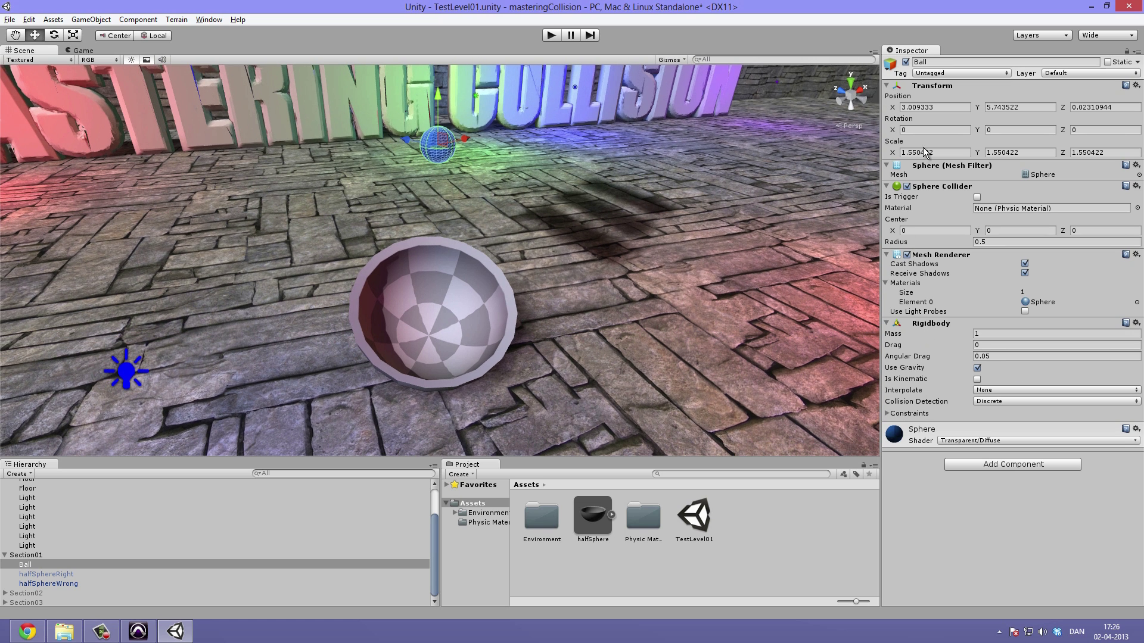
pyautogui.click(906, 187)
pyautogui.click(558, 34)
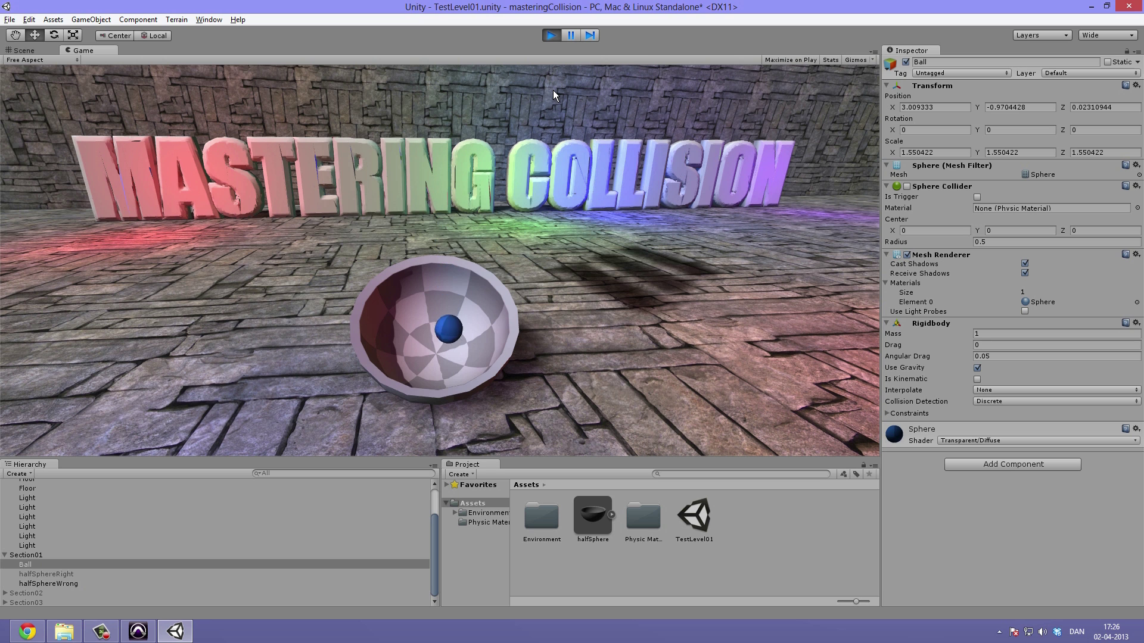
pyautogui.click(551, 35)
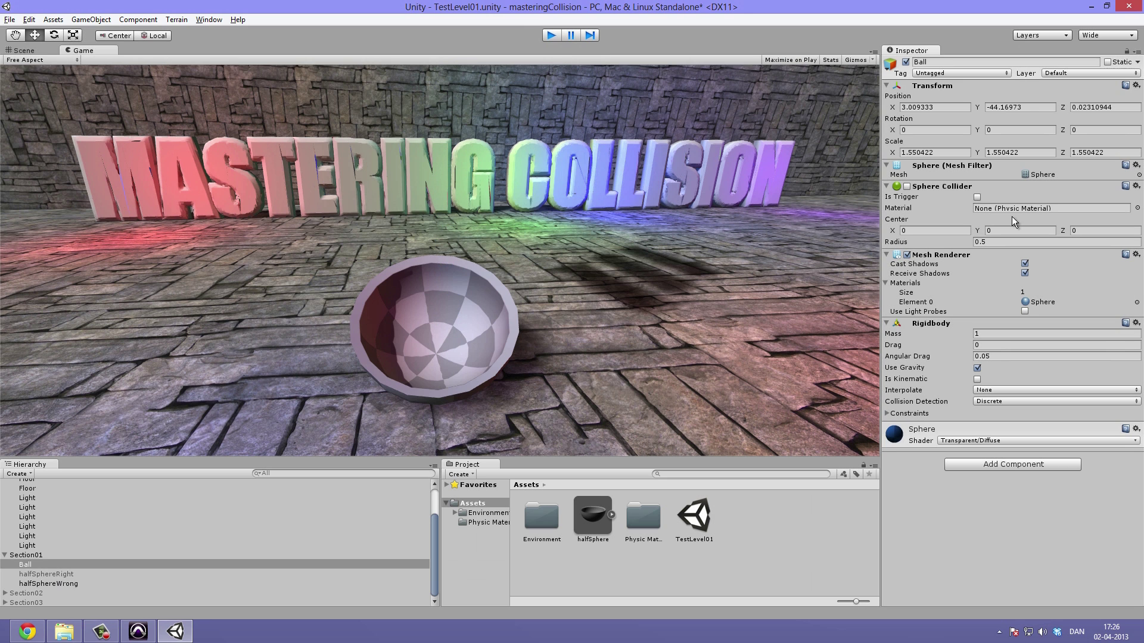
pyautogui.click(906, 186)
# Step: Examine the ball's collider outline up close and its placement above the half sphere from several angles
pyautogui.keyDown('alt'); pyautogui.moveTo(479, 143); pyautogui.dragTo(530, 147); pyautogui.keyUp('alt')
pyautogui.scroll(2, 530, 147)
pyautogui.press('f')
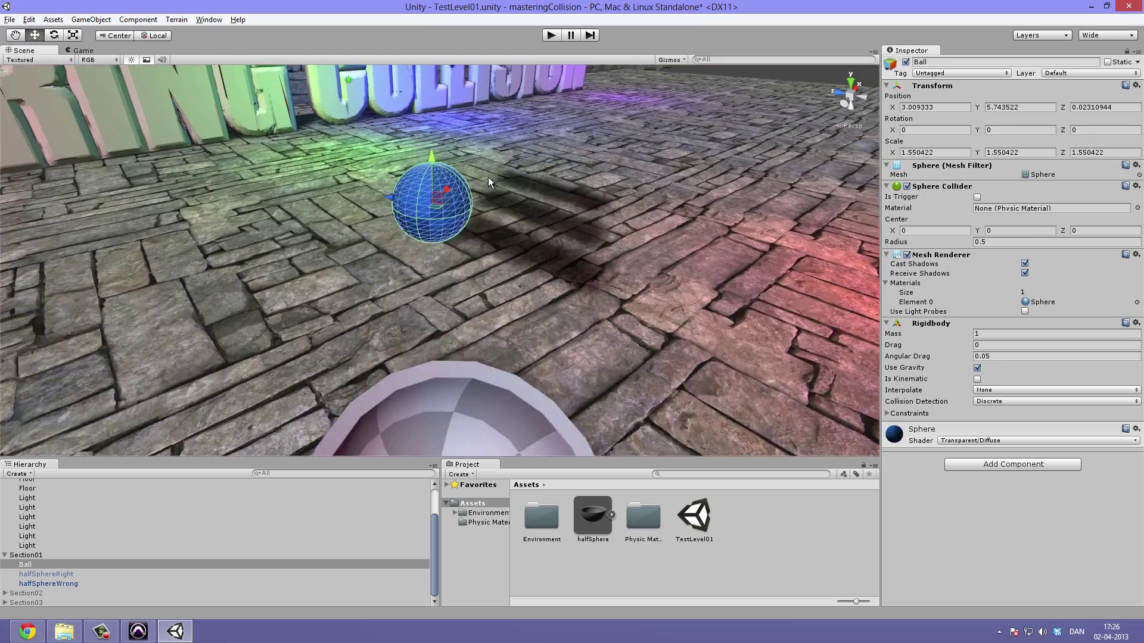
pyautogui.moveTo(555, 252)
pyautogui.keyDown('alt'); pyautogui.mouseDown()
pyautogui.moveTo(503, 226)
pyautogui.moveTo(513, 291)
pyautogui.moveTo(570, 236)
pyautogui.mouseUp(); pyautogui.keyUp('alt')
pyautogui.scroll(-2, 502, 226)
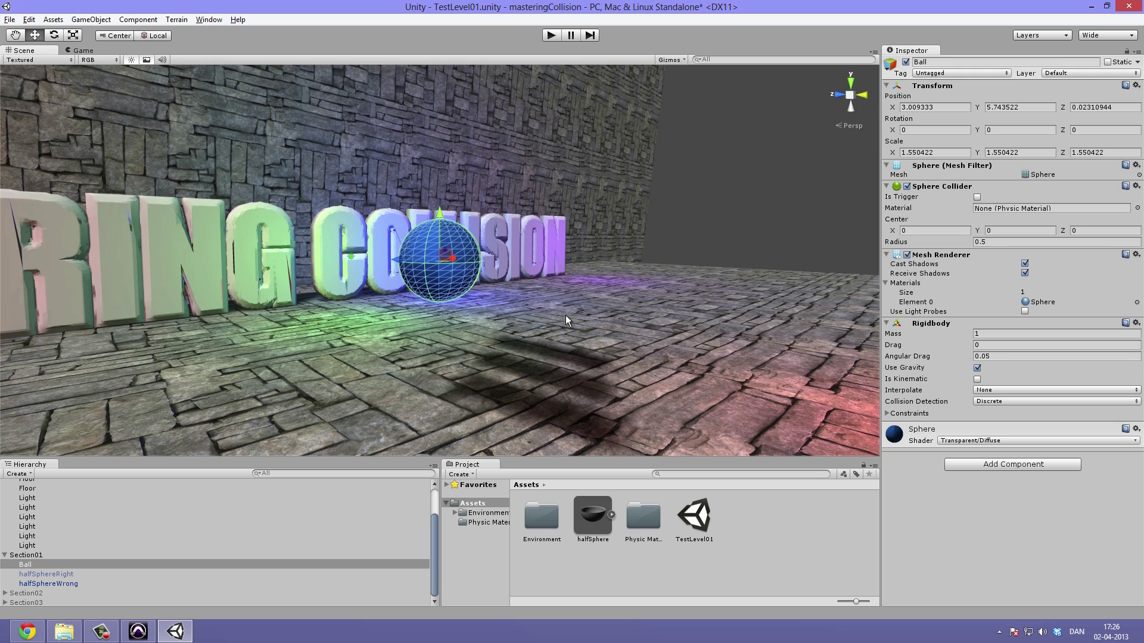
pyautogui.scroll(-5, 462, 317)
pyautogui.keyDown('alt'); pyautogui.moveTo(549, 297); pyautogui.dragTo(519, 256); pyautogui.keyUp('alt')
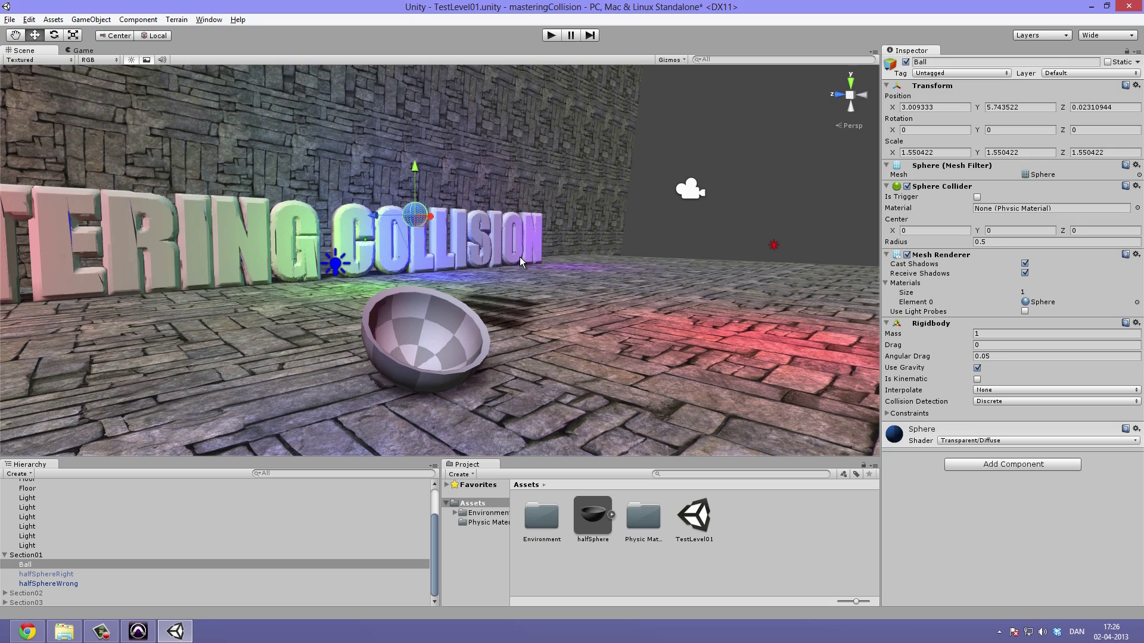
pyautogui.keyDown('alt'); pyautogui.moveTo(446, 301); pyautogui.dragTo(494, 271); pyautogui.keyUp('alt')
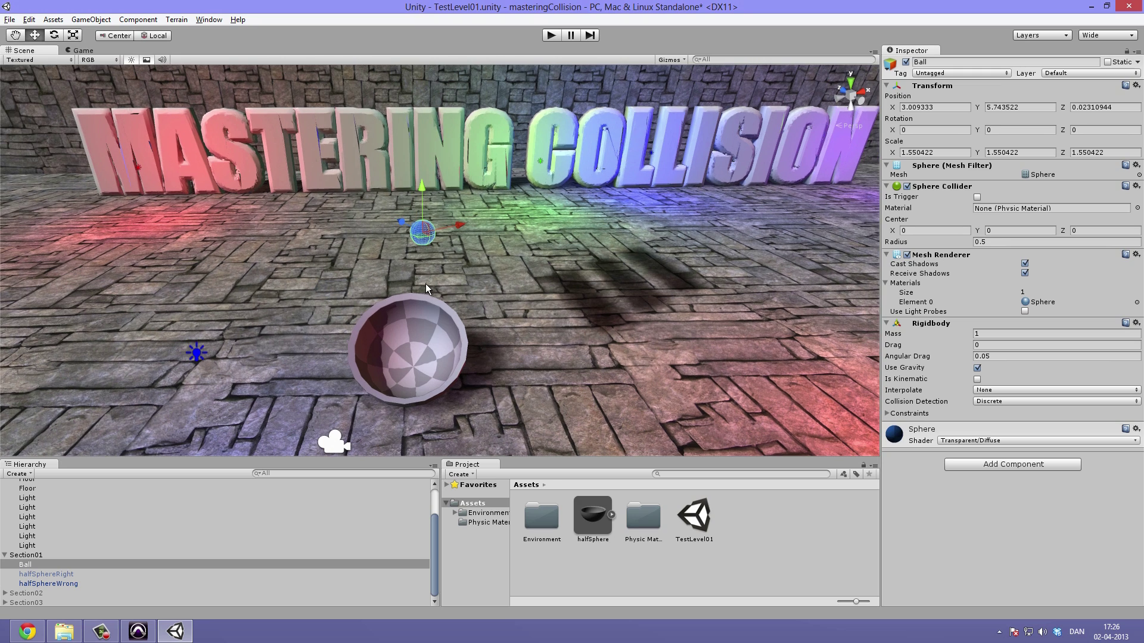
# Step: Add a Box Collider from the Physics components to halfSphereWrong and view its outline around the half sphere
pyautogui.click(49, 583)
pyautogui.keyDown('alt'); pyautogui.moveTo(453, 381); pyautogui.dragTo(388, 324); pyautogui.keyUp('alt')
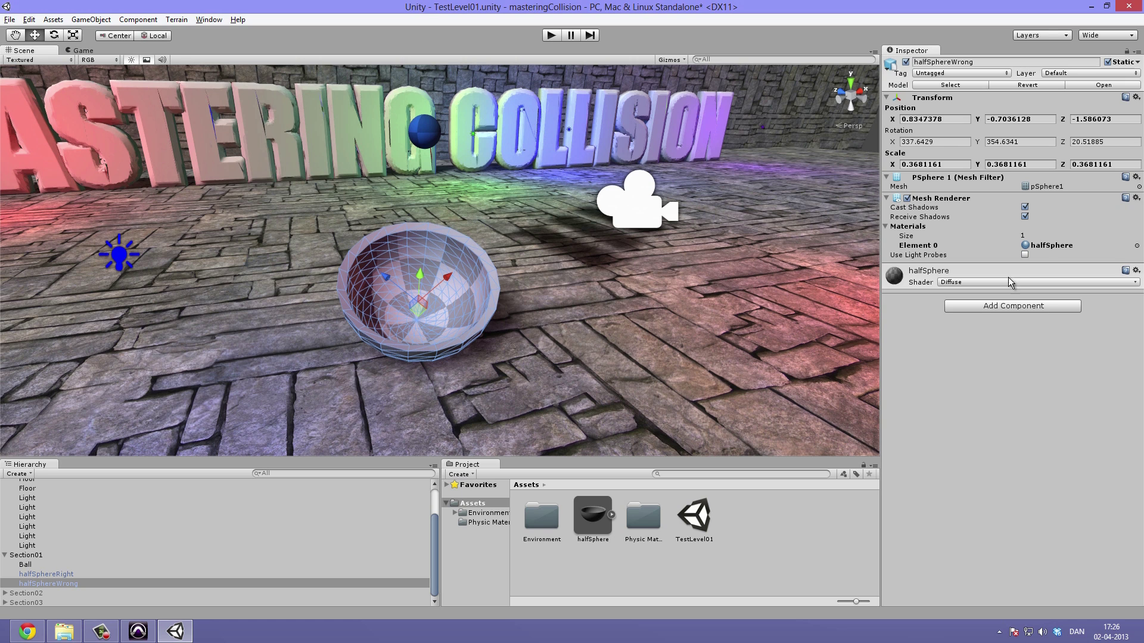
pyautogui.click(1009, 305)
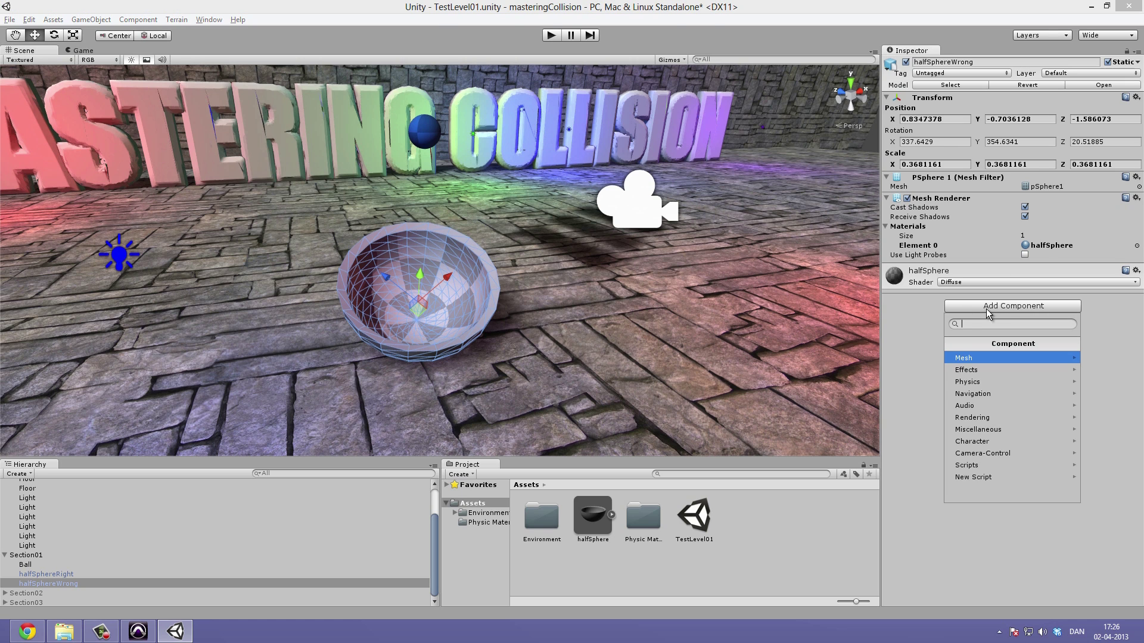
pyautogui.click(1006, 383)
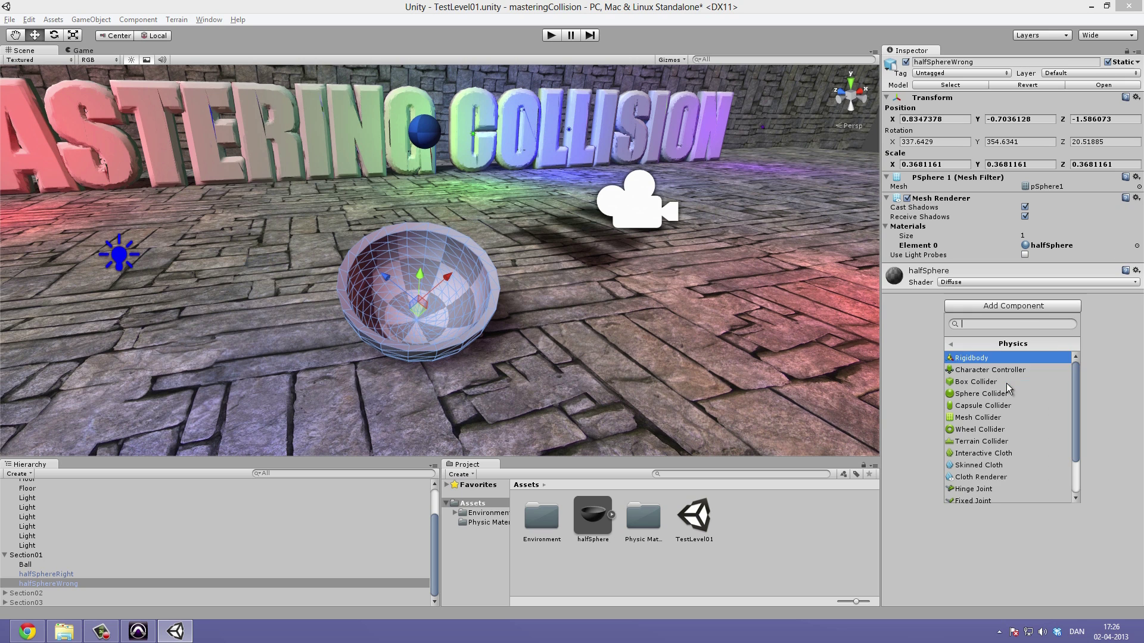
pyautogui.press('Down')
pyautogui.press('Down')
pyautogui.press('Down')
pyautogui.press('Down')
pyautogui.press('Down')
pyautogui.press('Down')
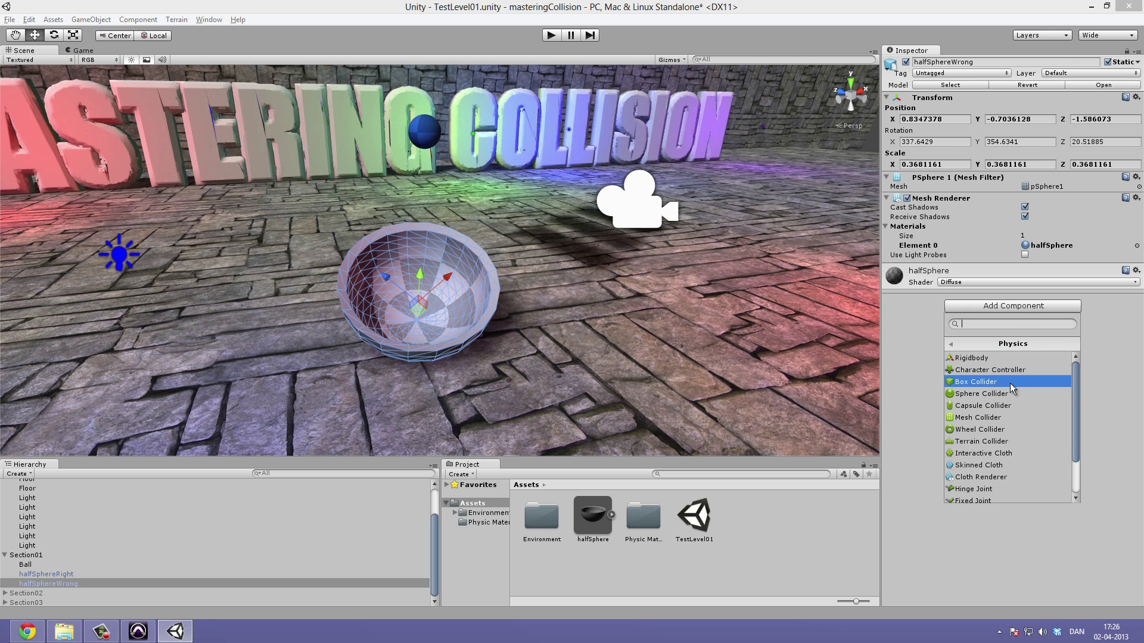
pyautogui.click(1010, 382)
pyautogui.keyDown('alt'); pyautogui.moveTo(453, 296); pyautogui.dragTo(290, 277); pyautogui.keyUp('alt')
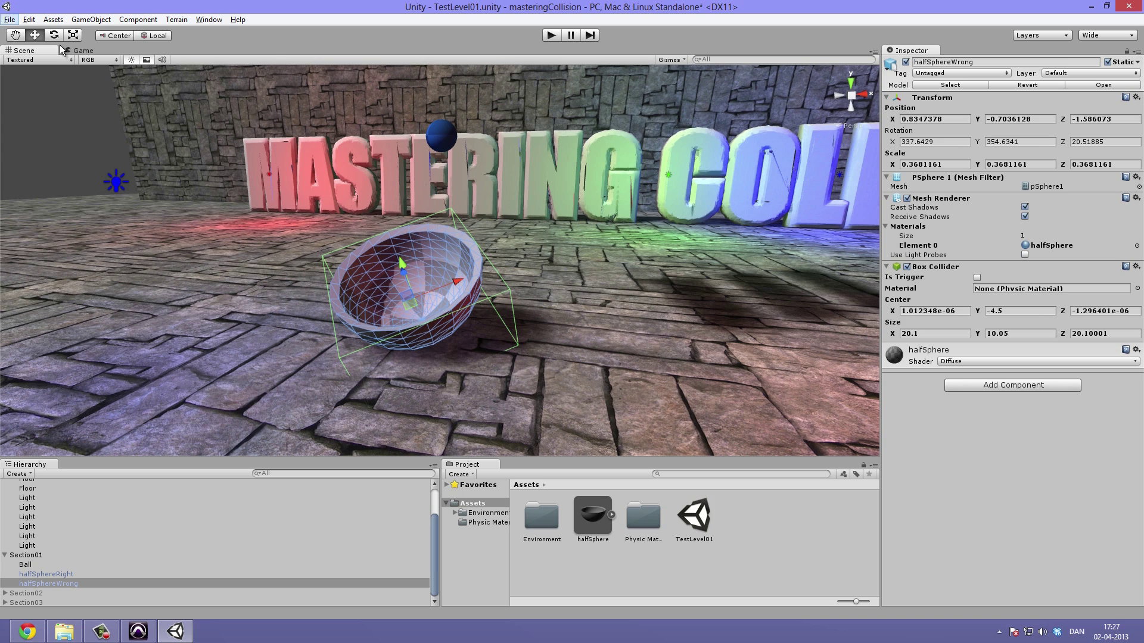
# Step: Dock the Game view beside the Scene view and test-play the ball falling onto the box-collider half sphere
pyautogui.moveTo(74, 46); pyautogui.dragTo(466, 189)
pyautogui.click(550, 36)
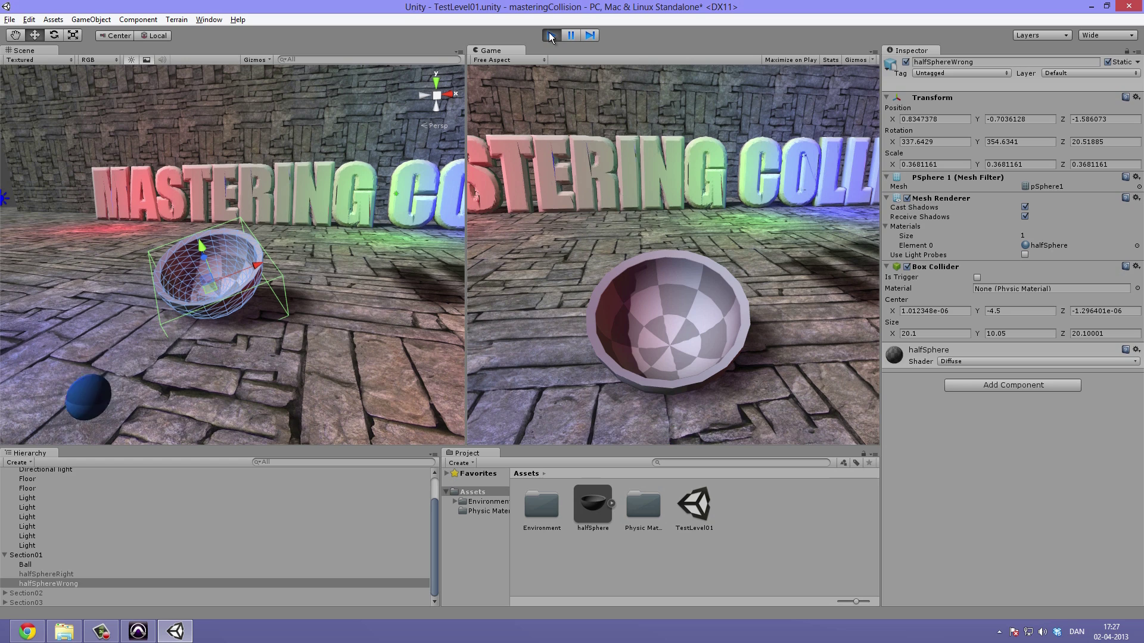
pyautogui.click(550, 35)
pyautogui.keyDown('alt'); pyautogui.moveTo(96, 316); pyautogui.dragTo(421, 301); pyautogui.keyUp('alt')
# Step: Remove the Box Collider from halfSphereWrong and deactivate that object
pyautogui.rightClick(962, 272)
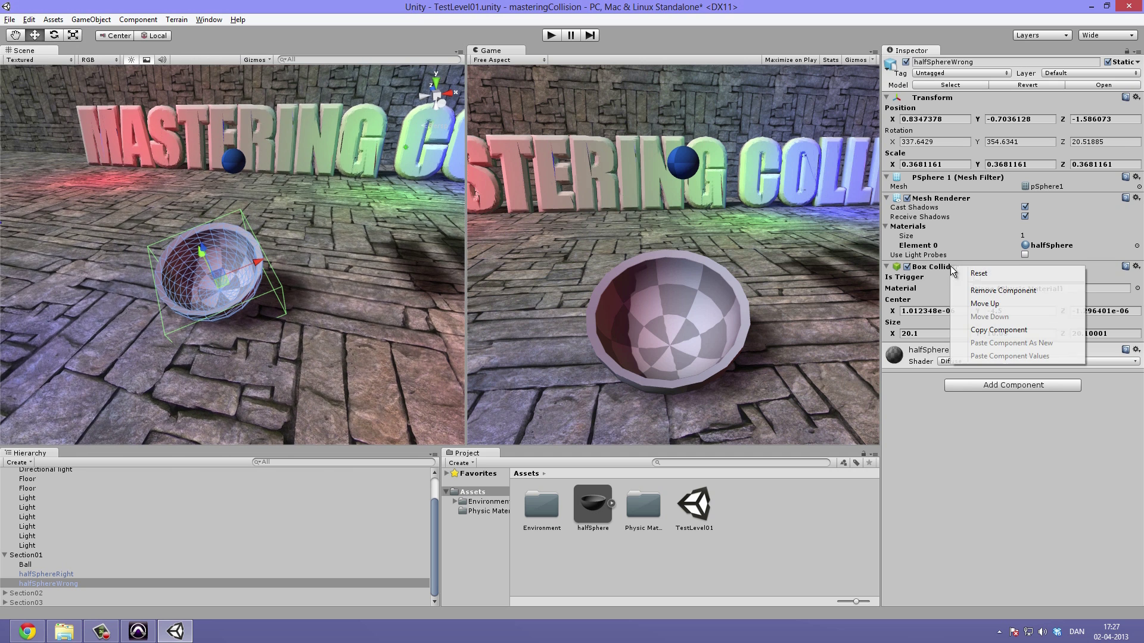
pyautogui.click(1007, 292)
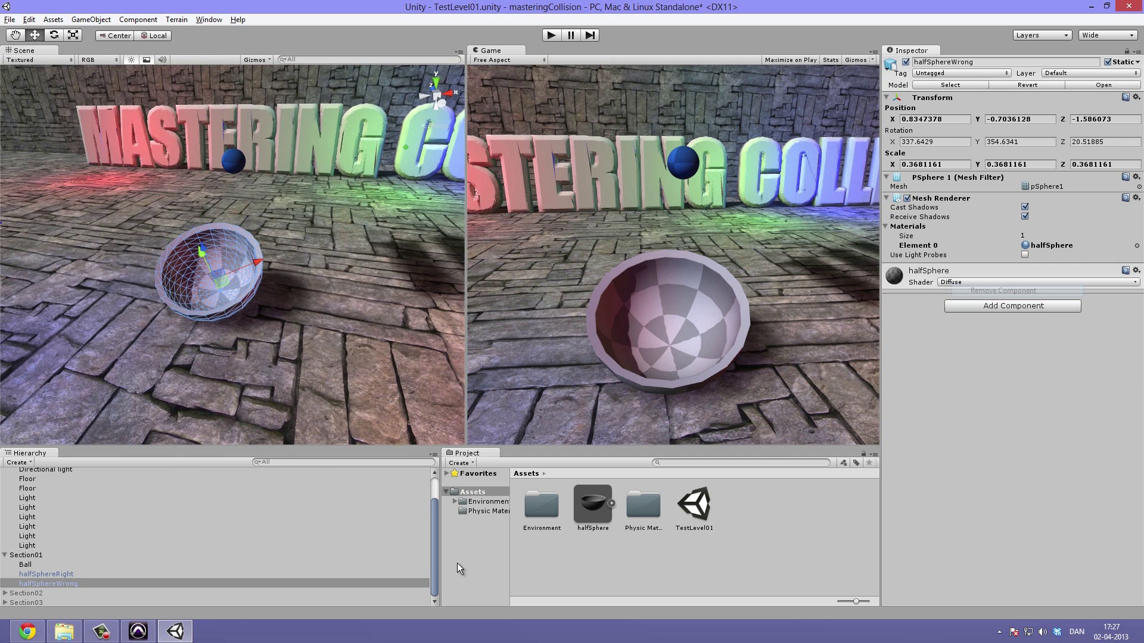
pyautogui.click(63, 573)
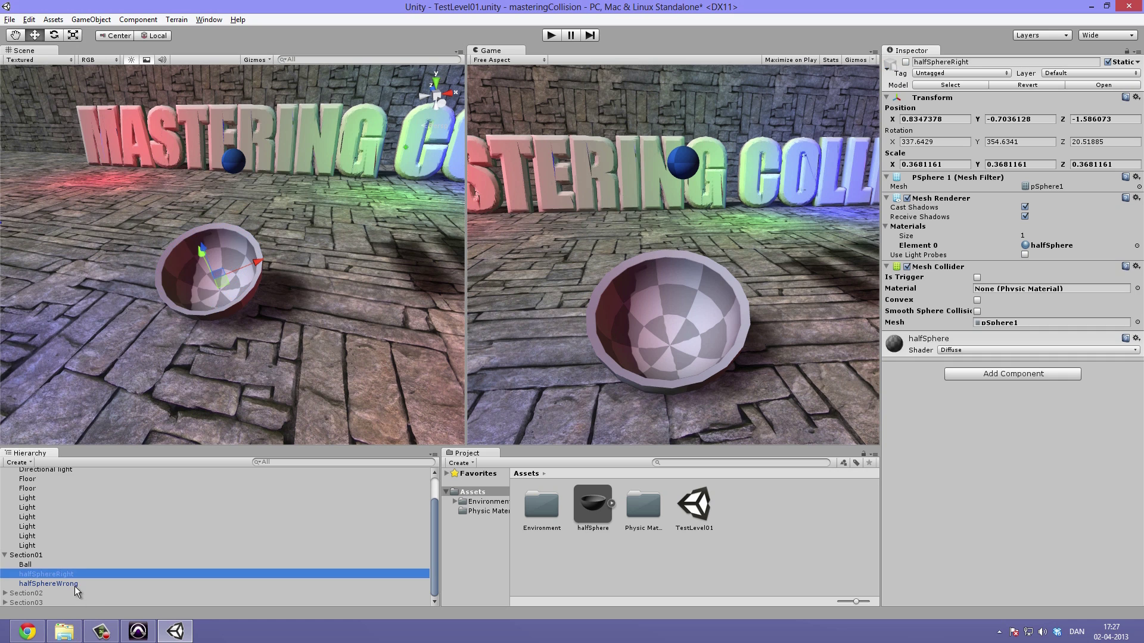
pyautogui.click(74, 584)
pyautogui.click(910, 65)
pyautogui.click(906, 62)
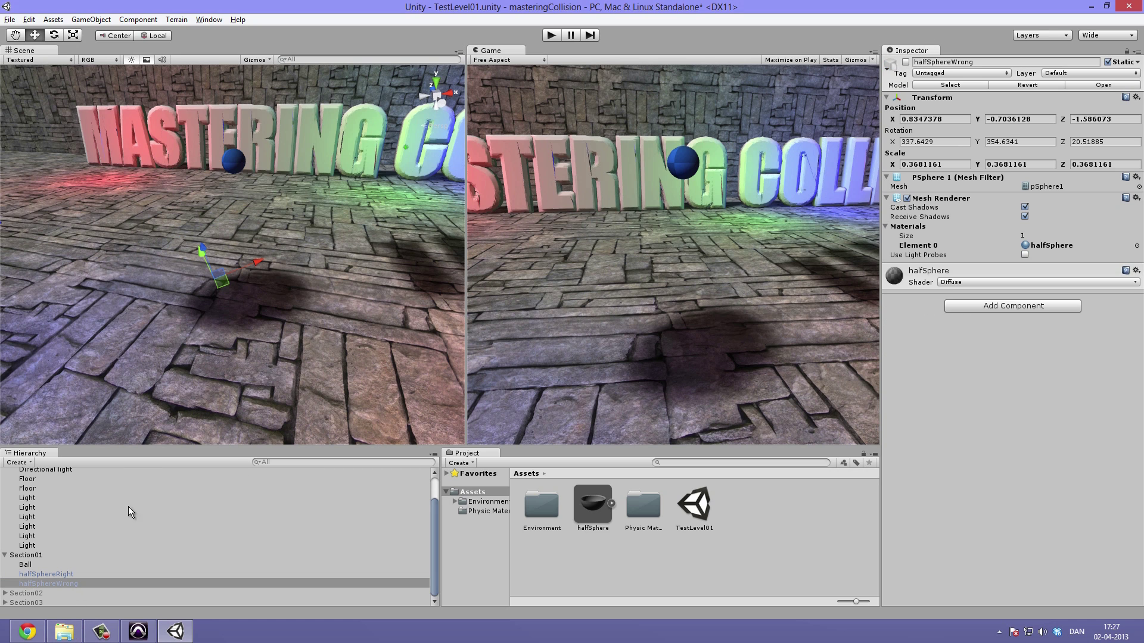
# Step: Activate halfSphereRight and examine its Mesh Collider settings
pyautogui.click(63, 573)
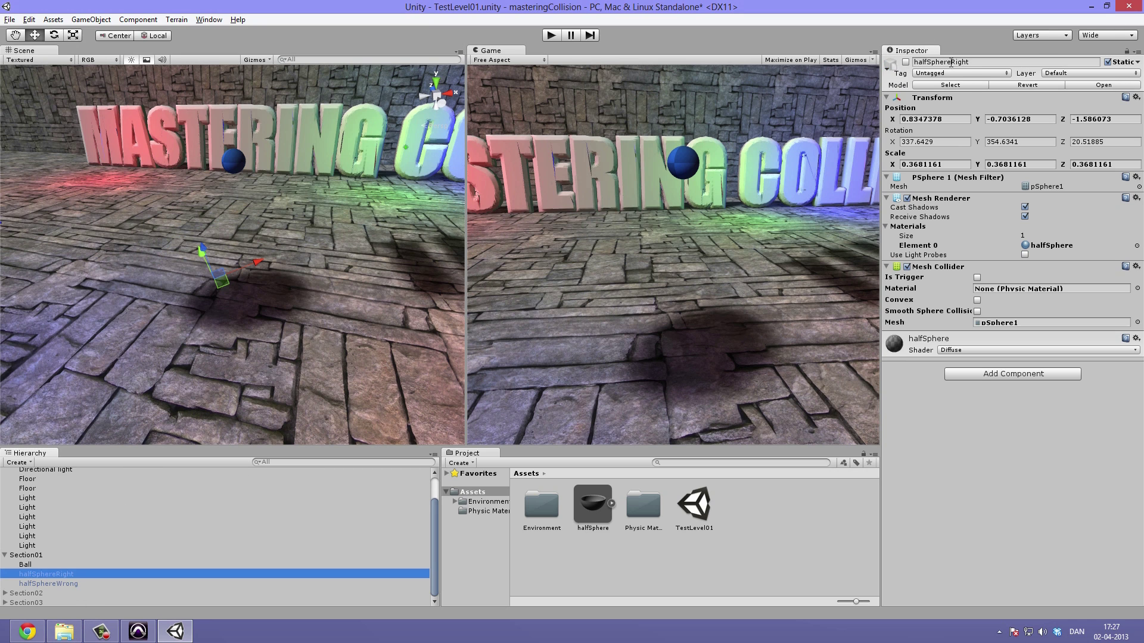
pyautogui.click(906, 62)
pyautogui.keyDown('alt'); pyautogui.moveTo(417, 245); pyautogui.dragTo(337, 259); pyautogui.keyUp('alt')
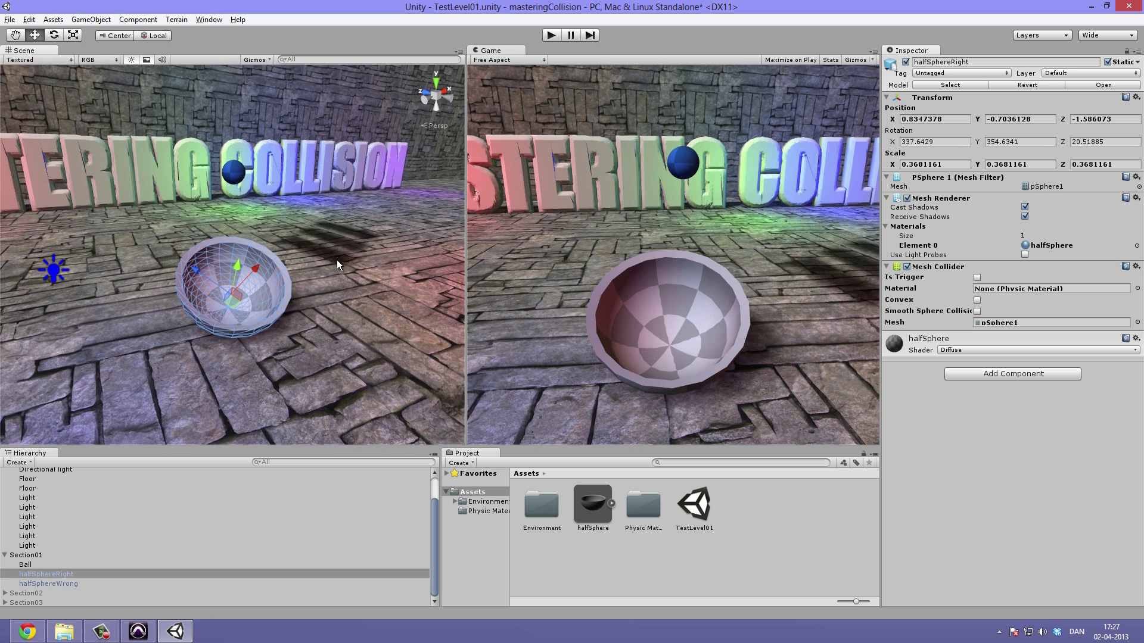
pyautogui.click(935, 266)
pyautogui.click(935, 266)
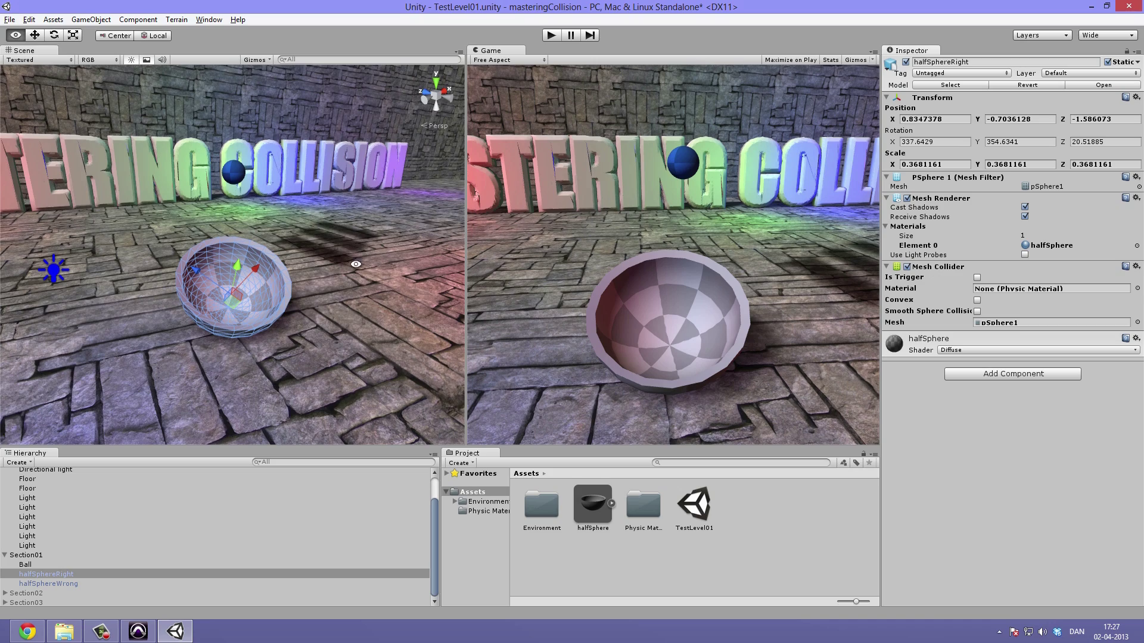
# Step: Examine the half sphere's mesh wireframe up close and from several angles against its Mesh Collider
pyautogui.keyDown('alt'); pyautogui.moveTo(286, 250); pyautogui.dragTo(312, 228); pyautogui.keyUp('alt')
pyautogui.scroll(10, 312, 217)
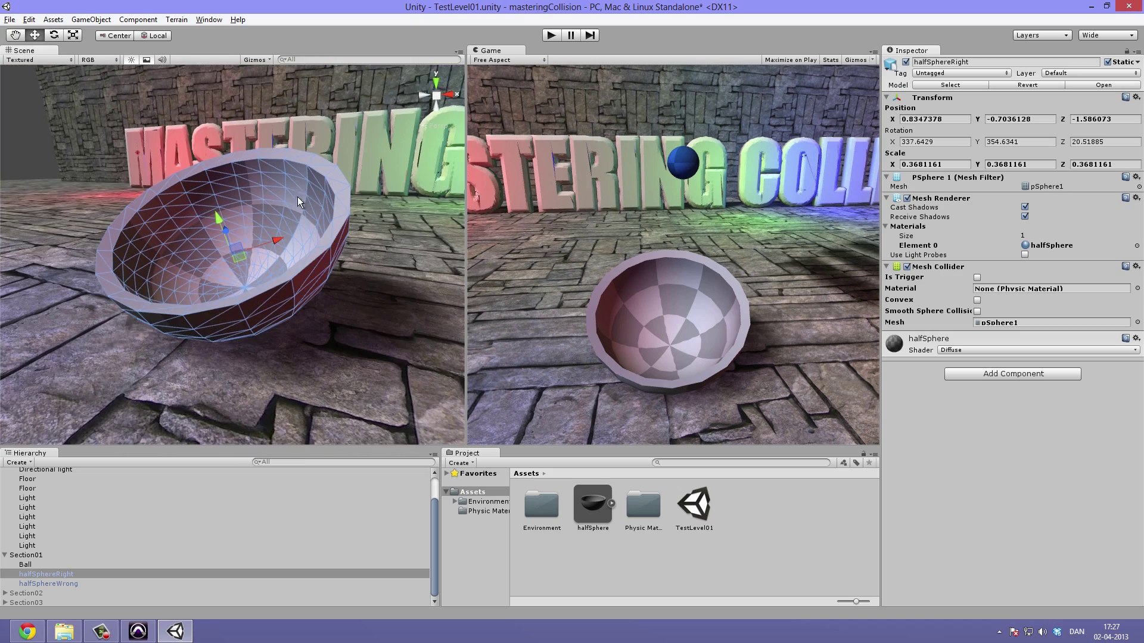
pyautogui.scroll(-3, 209, 197)
pyautogui.keyDown('alt'); pyautogui.moveTo(209, 199); pyautogui.dragTo(210, 235); pyautogui.keyUp('alt')
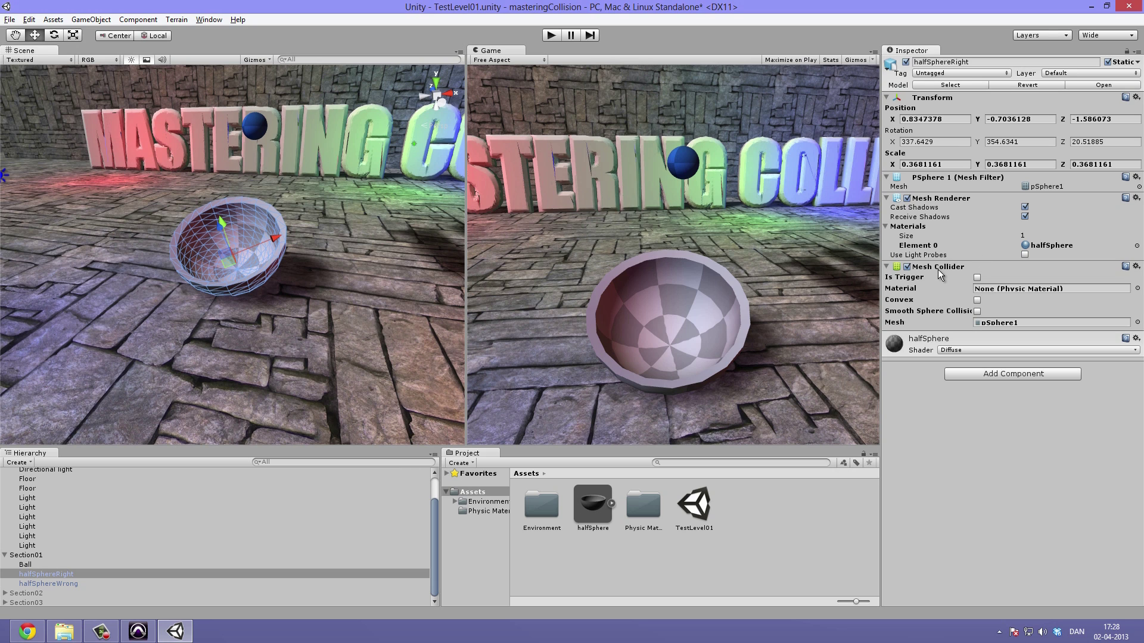
pyautogui.moveTo(287, 225); pyautogui.dragTo(319, 237, button='middle')
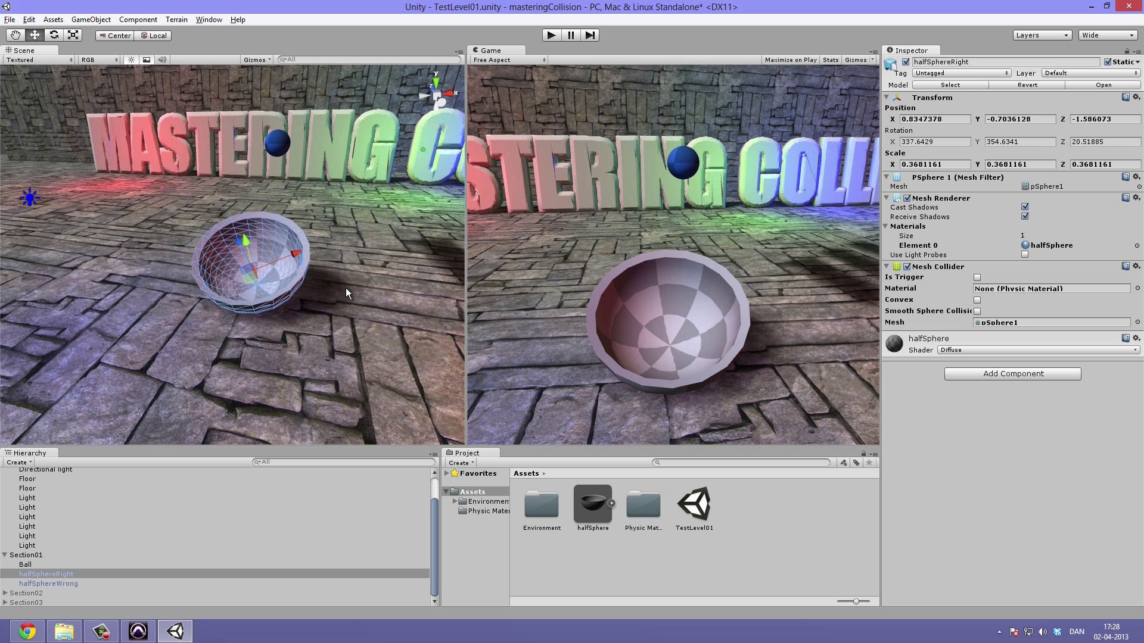
pyautogui.scroll(3, 302, 249)
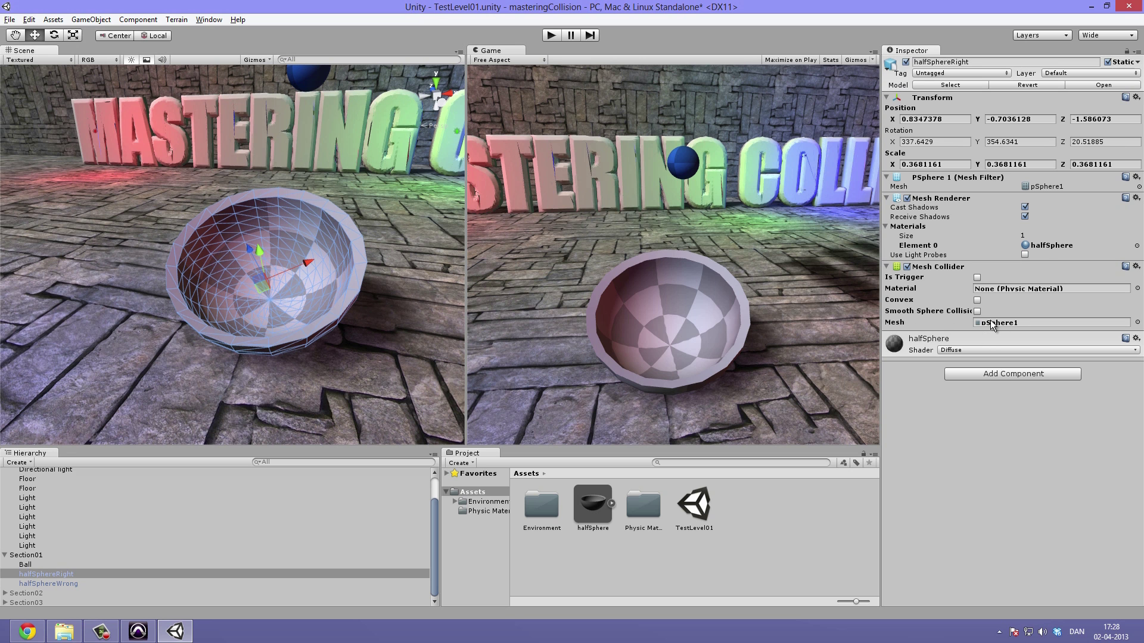
# Step: Test-play the ball dropping into the half sphere with the Mesh Collider active, and stop playback
pyautogui.keyDown('alt'); pyautogui.moveTo(247, 187); pyautogui.dragTo(503, 266); pyautogui.keyUp('alt')
pyautogui.click(535, 288)
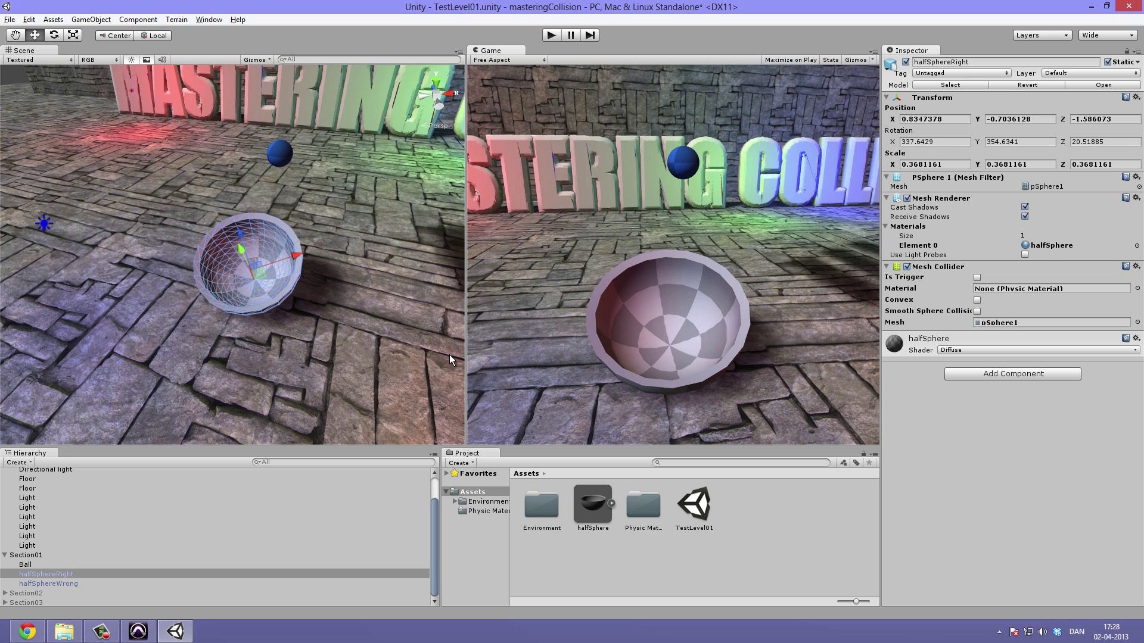
pyautogui.click(552, 36)
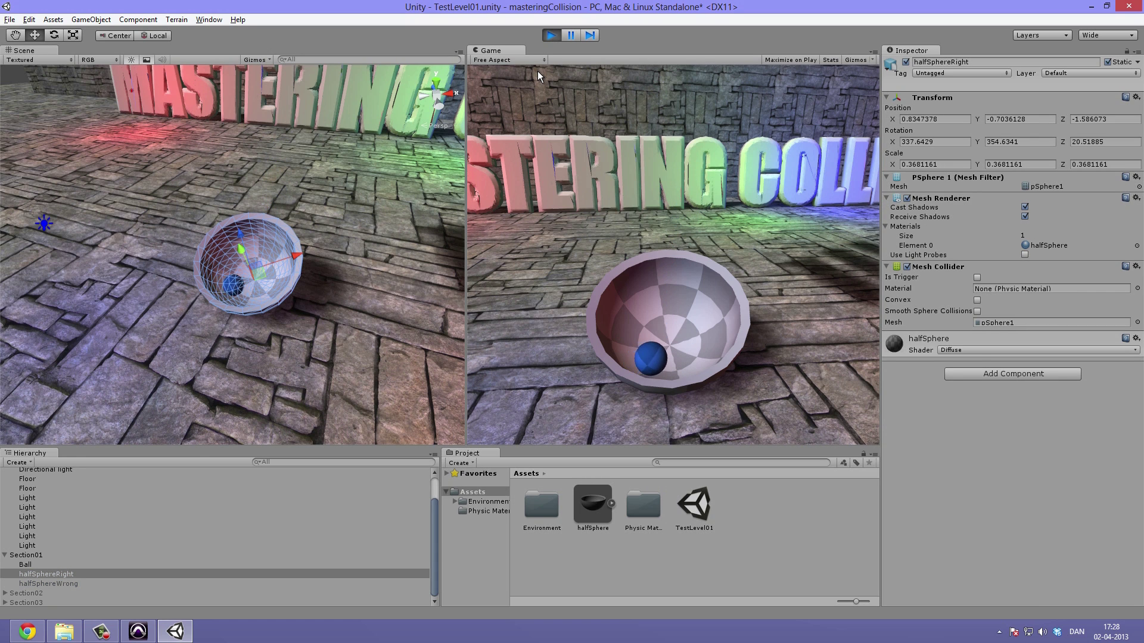
pyautogui.click(552, 35)
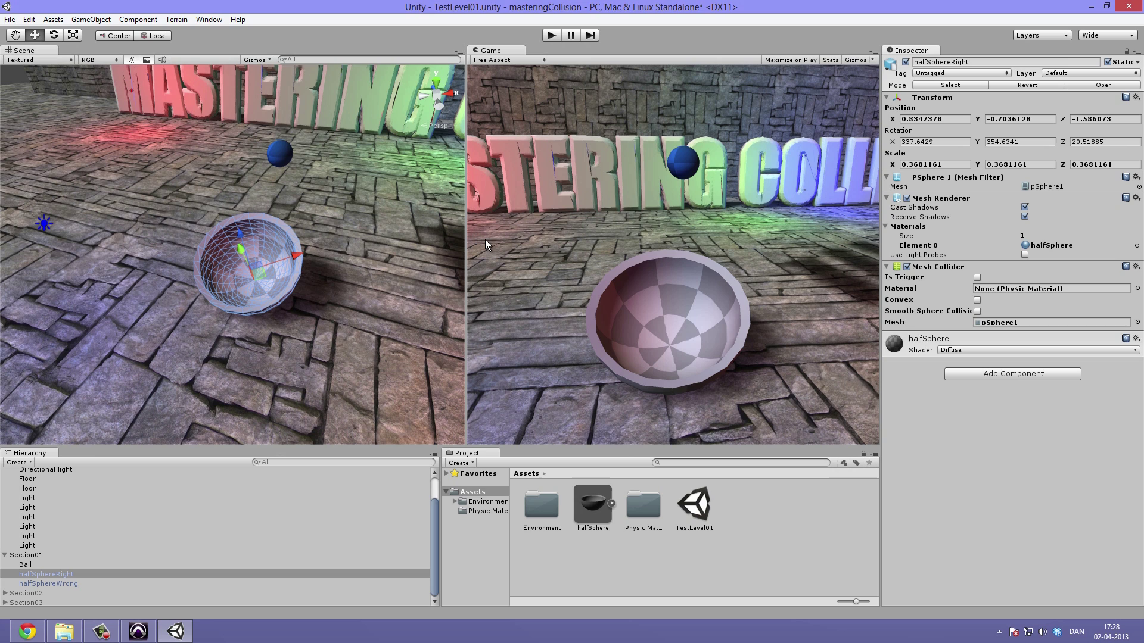
# Step: Look up Mesh Collider among the Physics components available for halfSphereRight without adding it
pyautogui.click(45, 575)
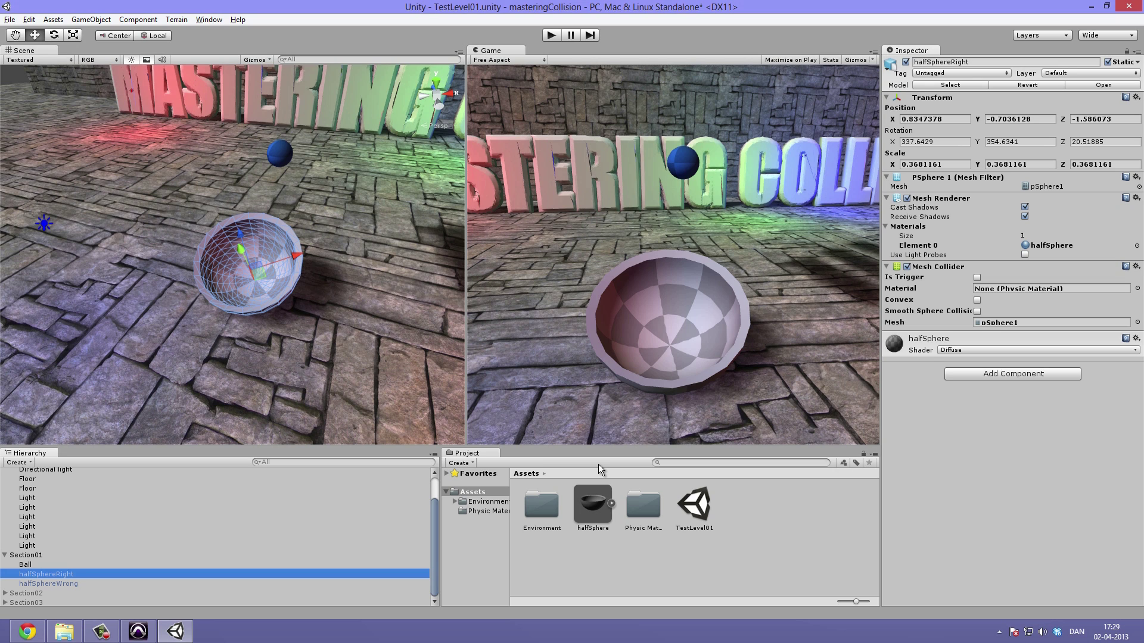
pyautogui.click(1000, 373)
pyautogui.click(1010, 448)
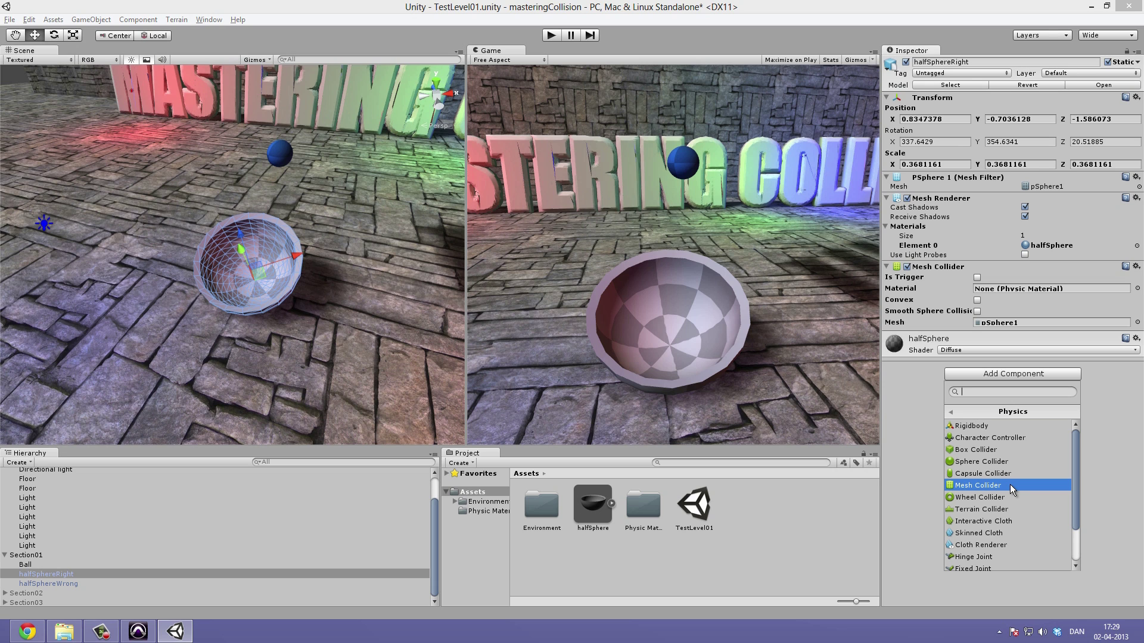
pyautogui.click(900, 406)
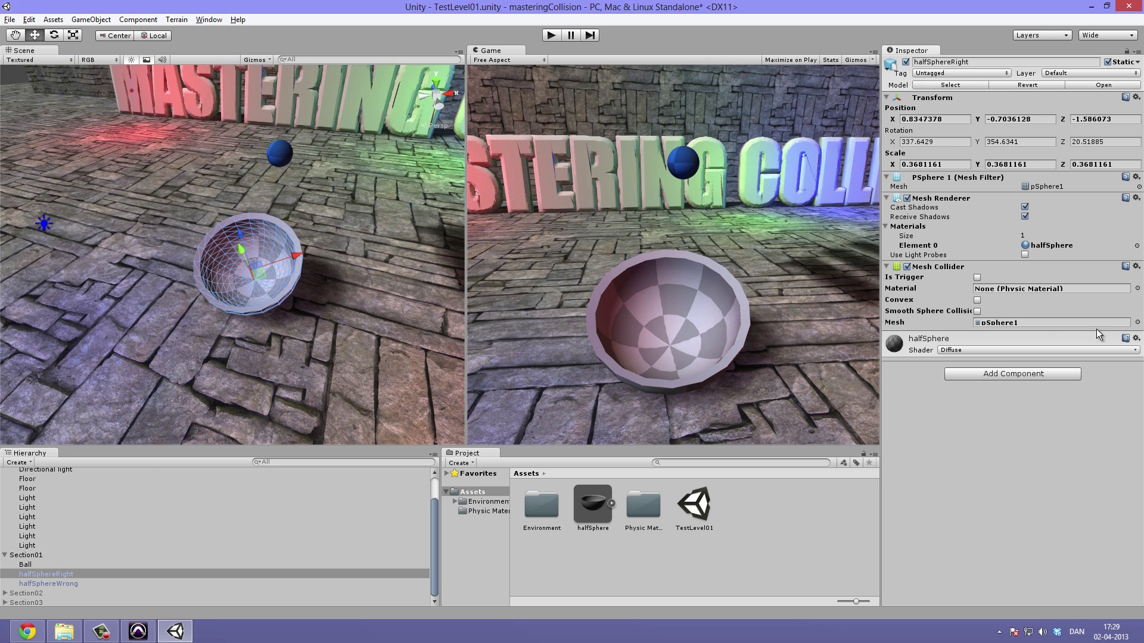
# Step: Examine the Generate Colliders option in the halfSphere model's import settings, and return to halfSphereRight's Mesh Collider
pyautogui.click(596, 510)
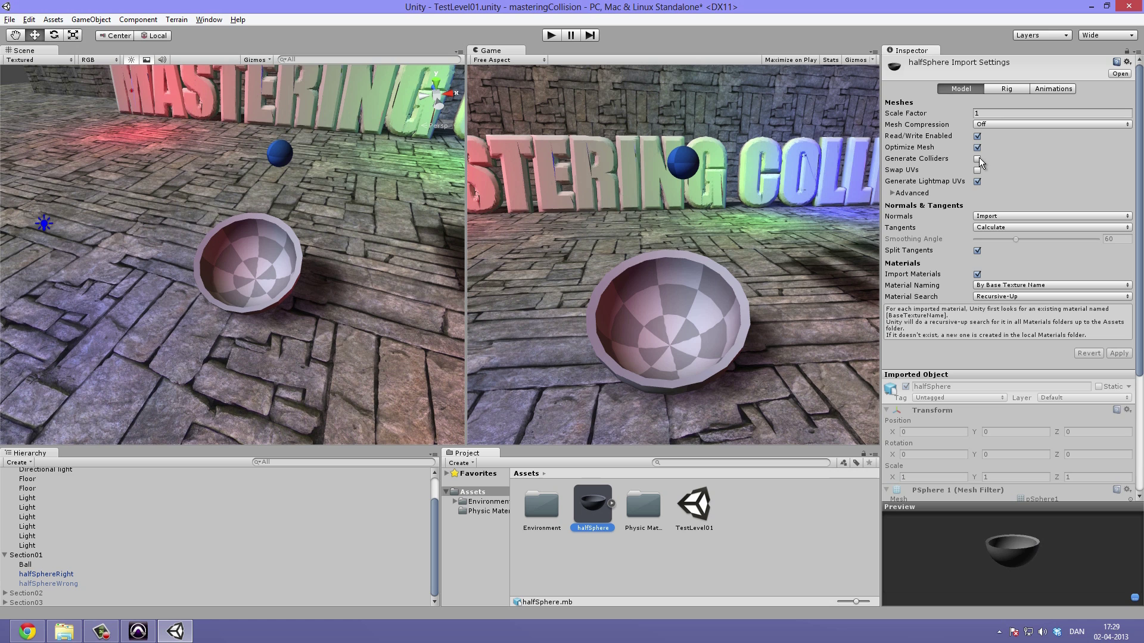
pyautogui.click(137, 574)
pyautogui.click(886, 271)
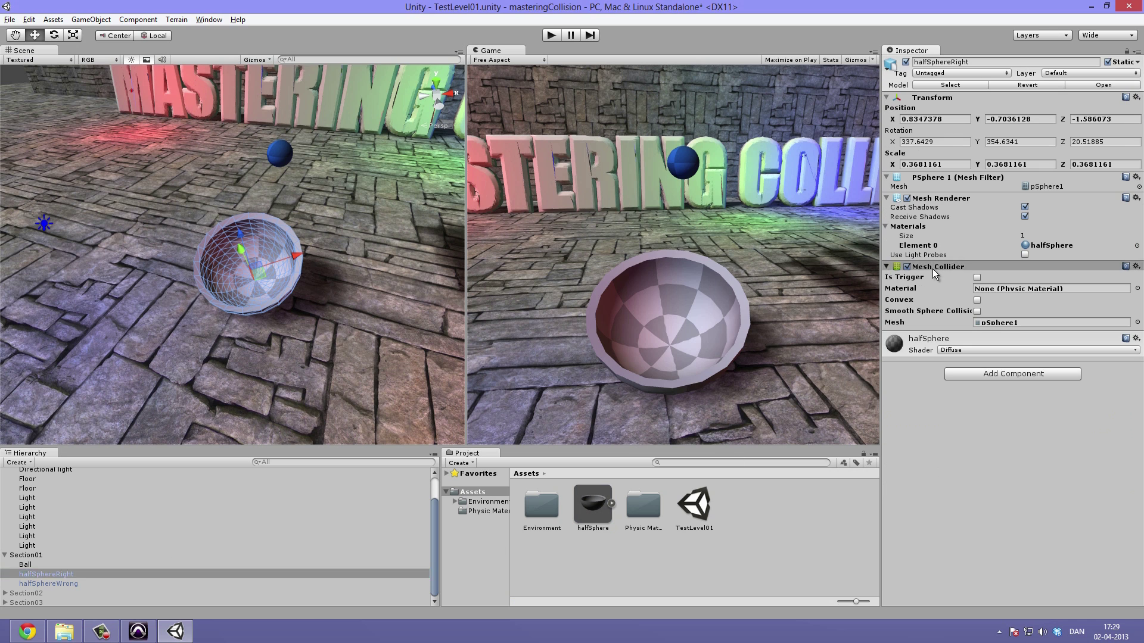
# Step: Collapse and deactivate the Section01 group, and activate the Section02 group
pyautogui.keyDown('alt'); pyautogui.moveTo(314, 312); pyautogui.dragTo(304, 340); pyautogui.keyUp('alt')
pyautogui.click(4, 563)
pyautogui.click(17, 555)
pyautogui.click(5, 556)
pyautogui.click(906, 63)
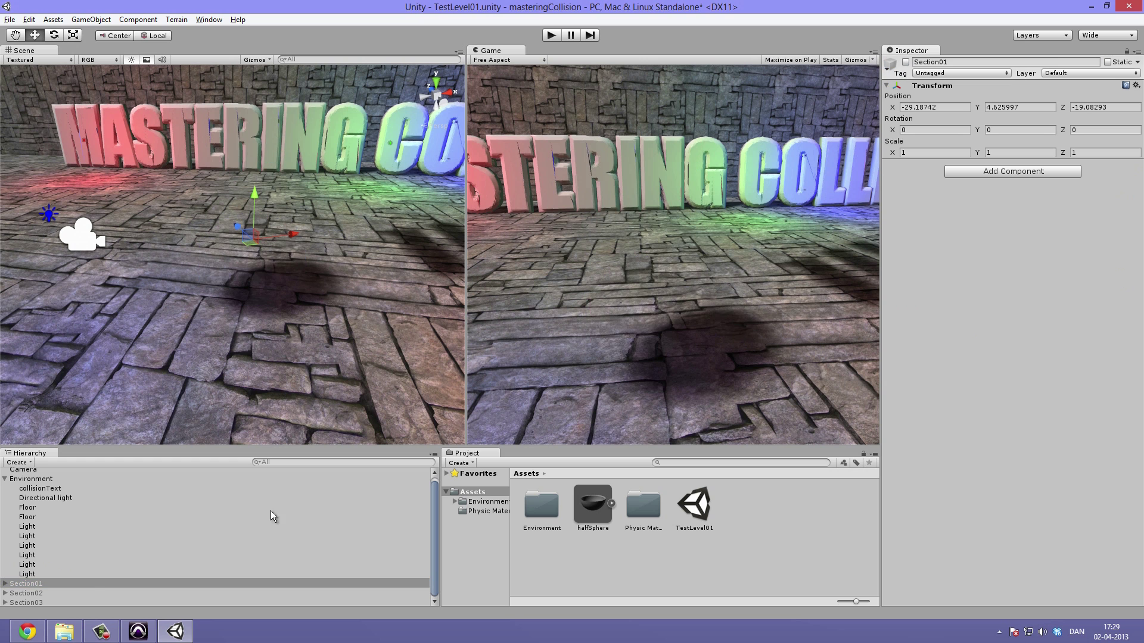
pyautogui.click(51, 593)
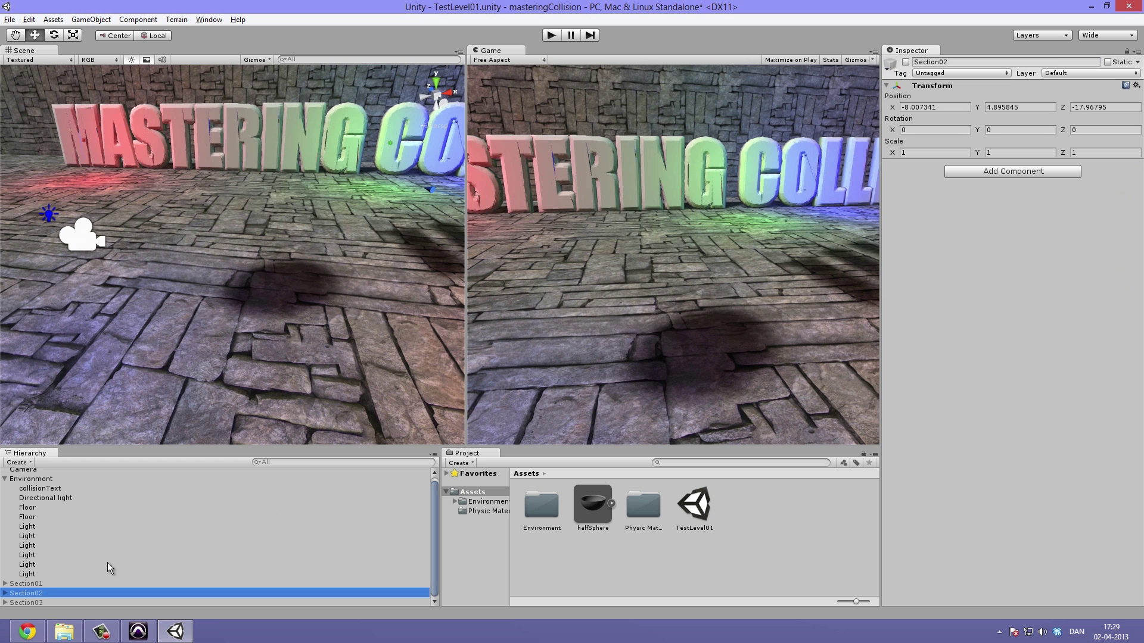
pyautogui.click(906, 63)
# Step: Move the camera in global orientation to about X -15.95, Y 8.51 so it frames the three planks
pyautogui.keyDown('alt'); pyautogui.moveTo(227, 328); pyautogui.dragTo(248, 346); pyautogui.keyUp('alt')
pyautogui.click(197, 251)
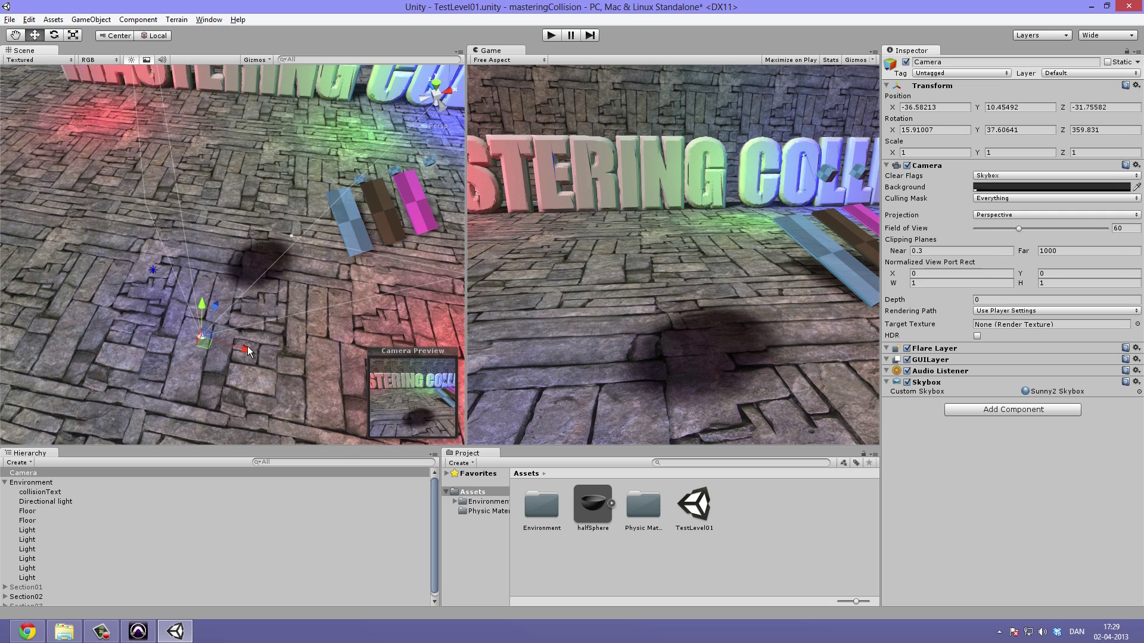
pyautogui.click(158, 37)
pyautogui.moveTo(256, 315); pyautogui.dragTo(472, 267)
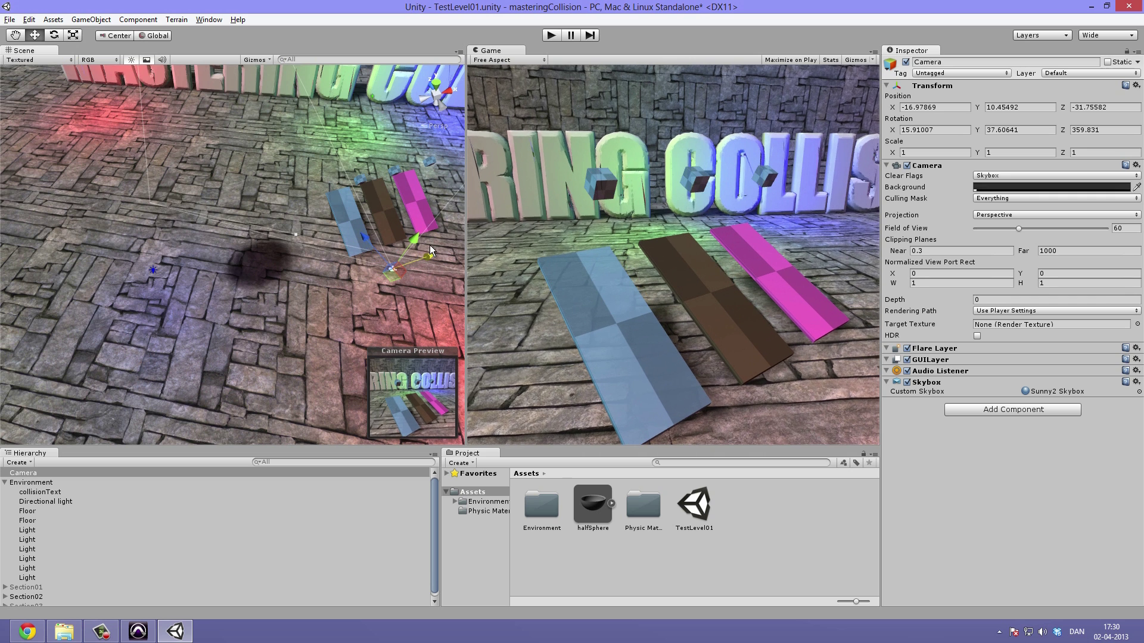
pyautogui.moveTo(414, 239); pyautogui.dragTo(428, 267)
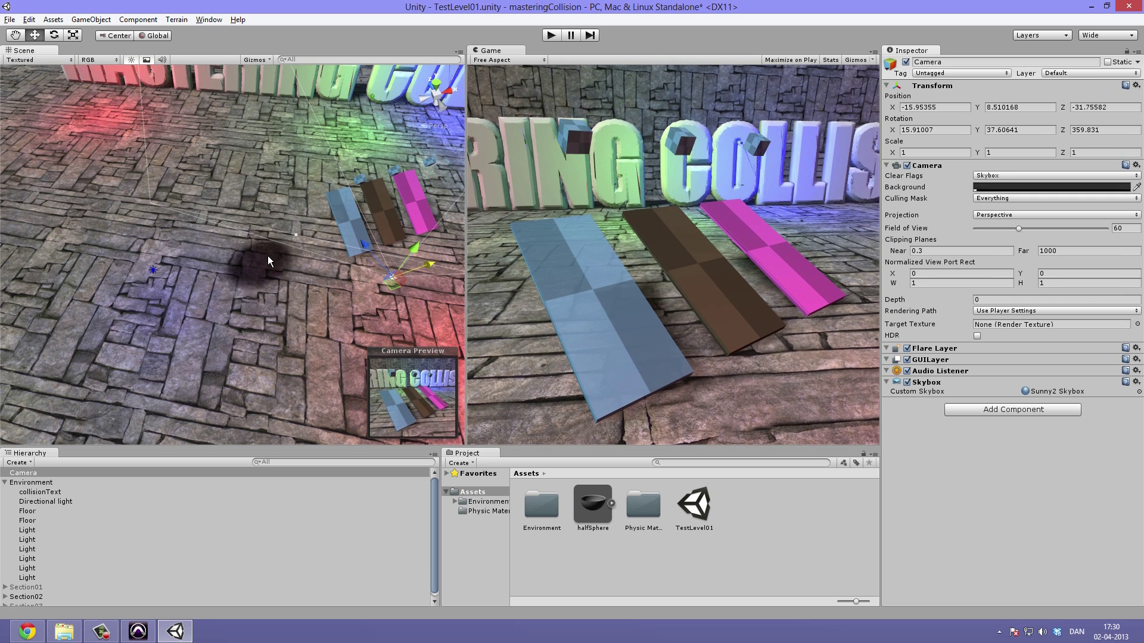
# Step: Examine the Box Collider physic materials of the blue Ice plank and the pink Bouncy plank
pyautogui.keyDown('alt'); pyautogui.moveTo(289, 215); pyautogui.dragTo(320, 212); pyautogui.keyUp('alt')
pyautogui.click(333, 218)
pyautogui.press('f')
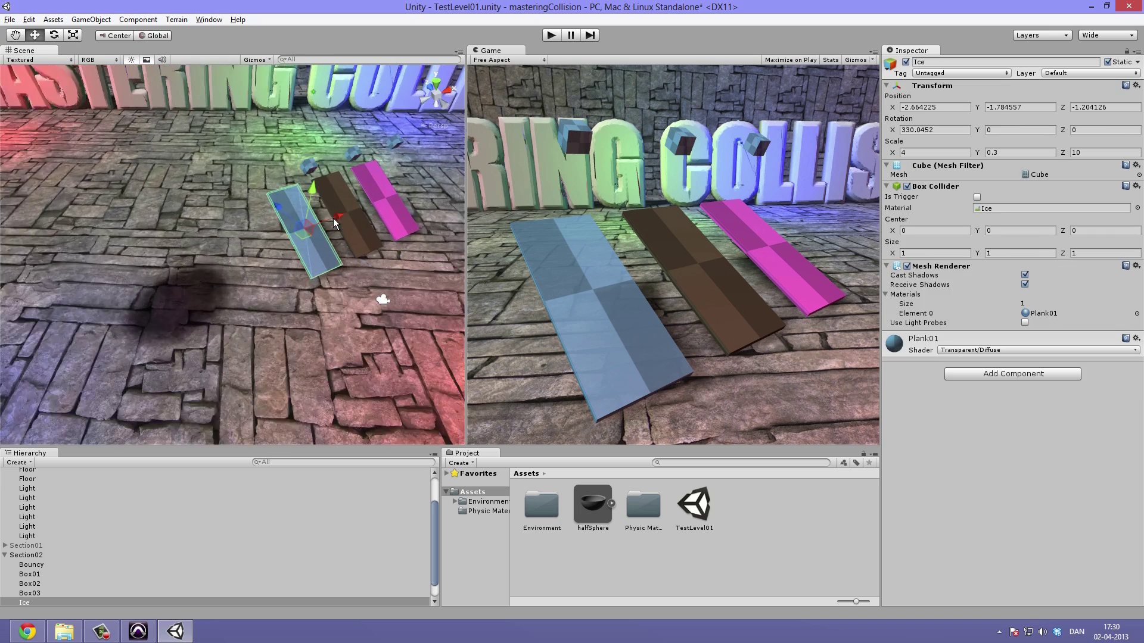
pyautogui.keyDown('alt'); pyautogui.moveTo(305, 298); pyautogui.dragTo(317, 259); pyautogui.keyUp('alt')
pyautogui.click(411, 246)
pyautogui.keyDown('alt'); pyautogui.moveTo(445, 299); pyautogui.dragTo(231, 155); pyautogui.keyUp('alt')
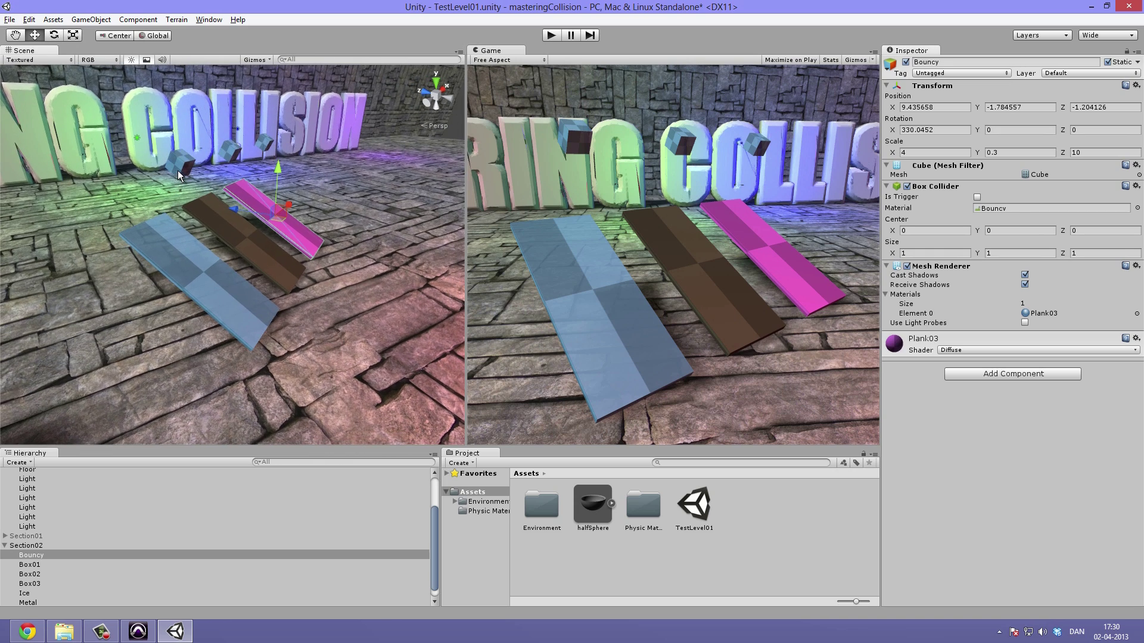
# Step: Inspect the collider and Rigidbody settings of the boxes above the planks, and end by selecting the floor
pyautogui.click(231, 153)
pyautogui.click(231, 154)
pyautogui.click(268, 144)
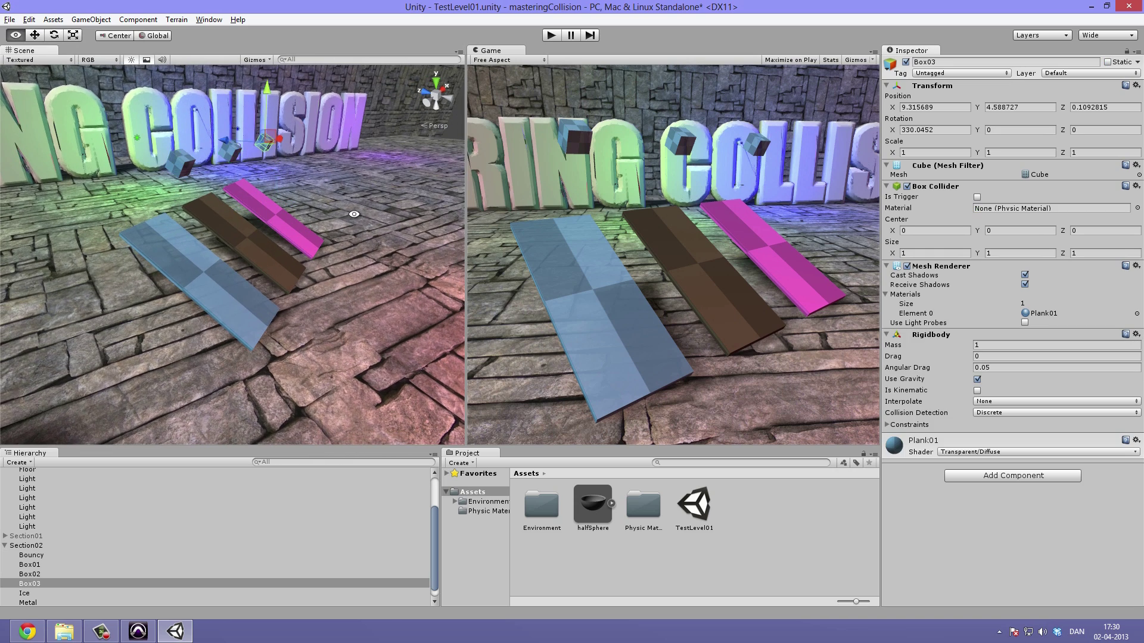
pyautogui.keyDown('alt'); pyautogui.moveTo(267, 145); pyautogui.dragTo(357, 232); pyautogui.keyUp('alt')
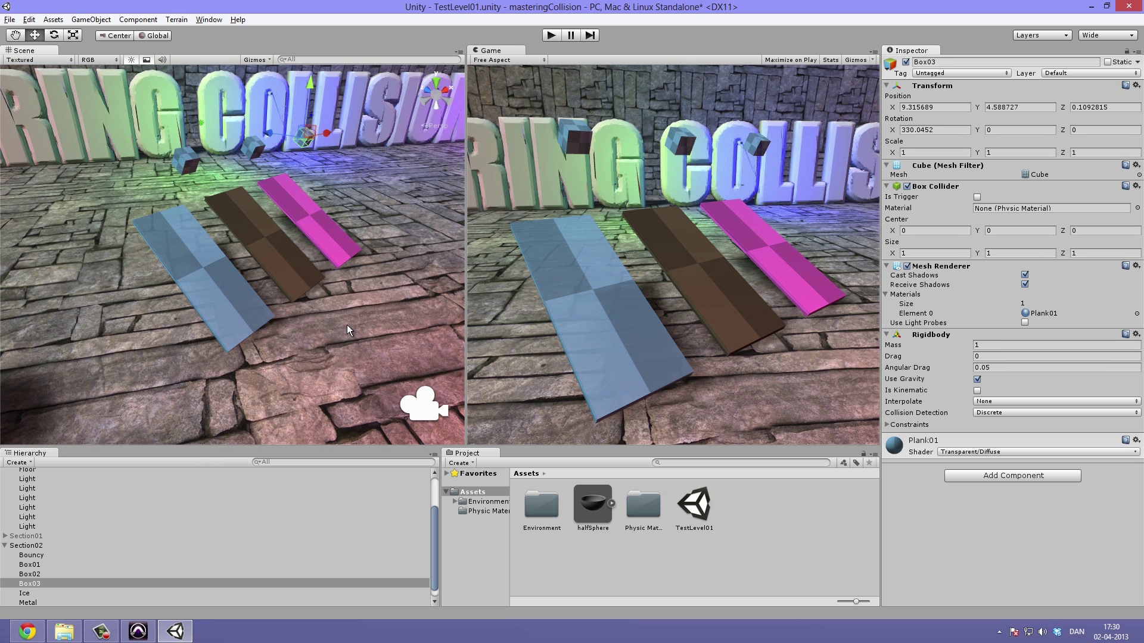
pyautogui.click(381, 260)
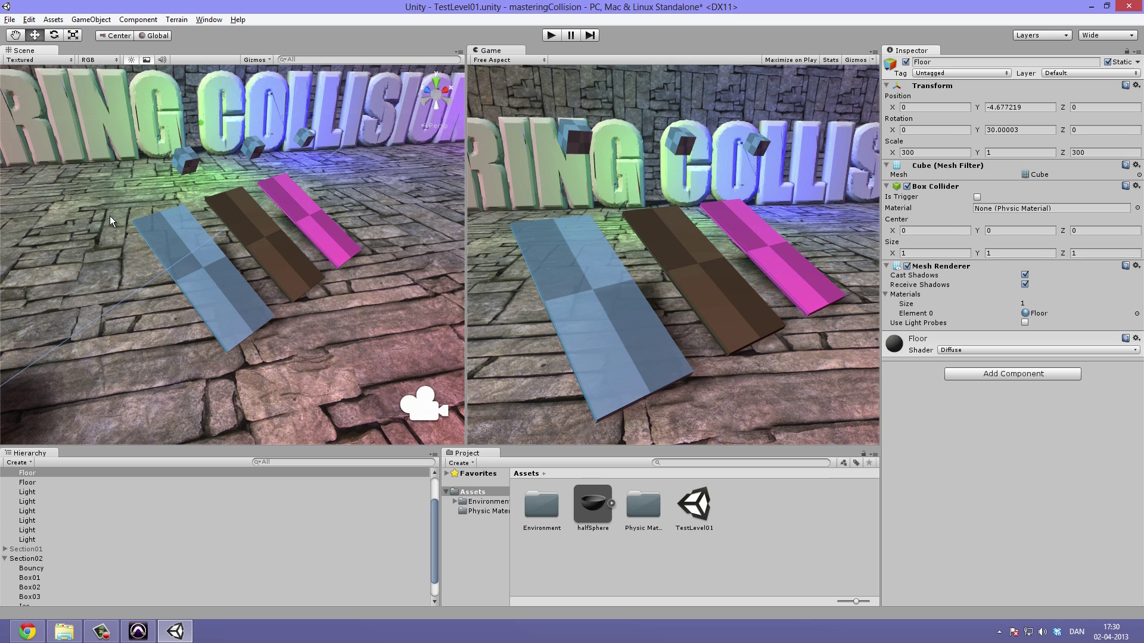
# Step: Run the scene to test how the boxes slide and bounce on the three planks, and stop playback
pyautogui.click(555, 35)
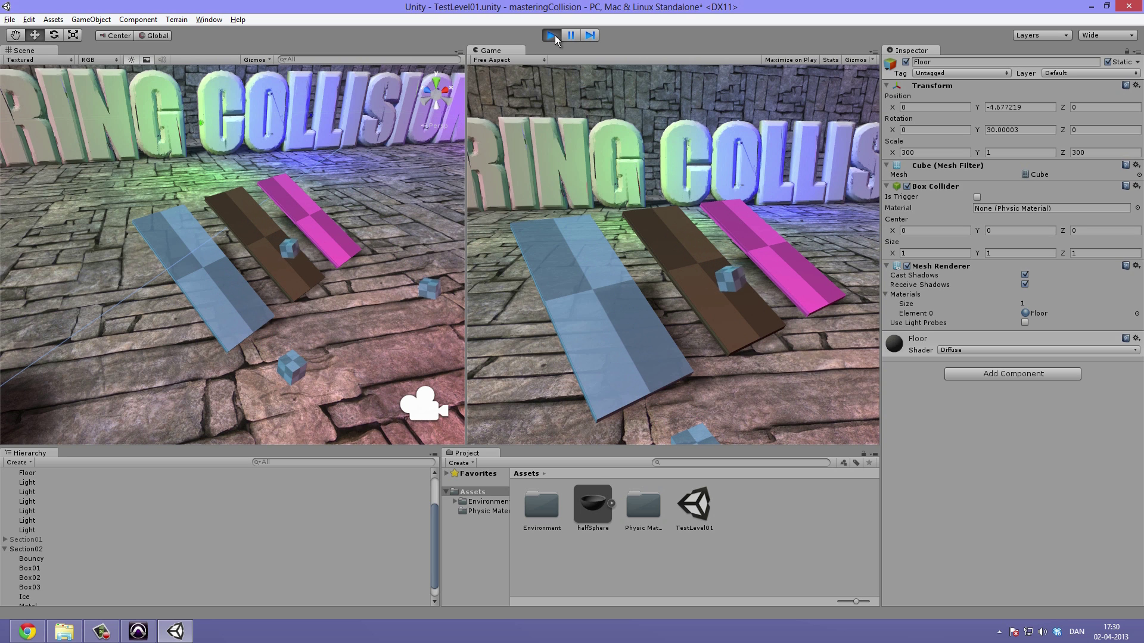
pyautogui.click(555, 34)
pyautogui.keyDown('alt'); pyautogui.moveTo(350, 206); pyautogui.dragTo(141, 193); pyautogui.keyUp('alt')
pyautogui.keyDown('alt'); pyautogui.moveTo(277, 241); pyautogui.dragTo(391, 234); pyautogui.keyUp('alt')
# Step: Inspect the Bouncy and Ice planks, and select all three planks together to examine their shared Box Collider settings
pyautogui.click(209, 273)
pyautogui.click(304, 237)
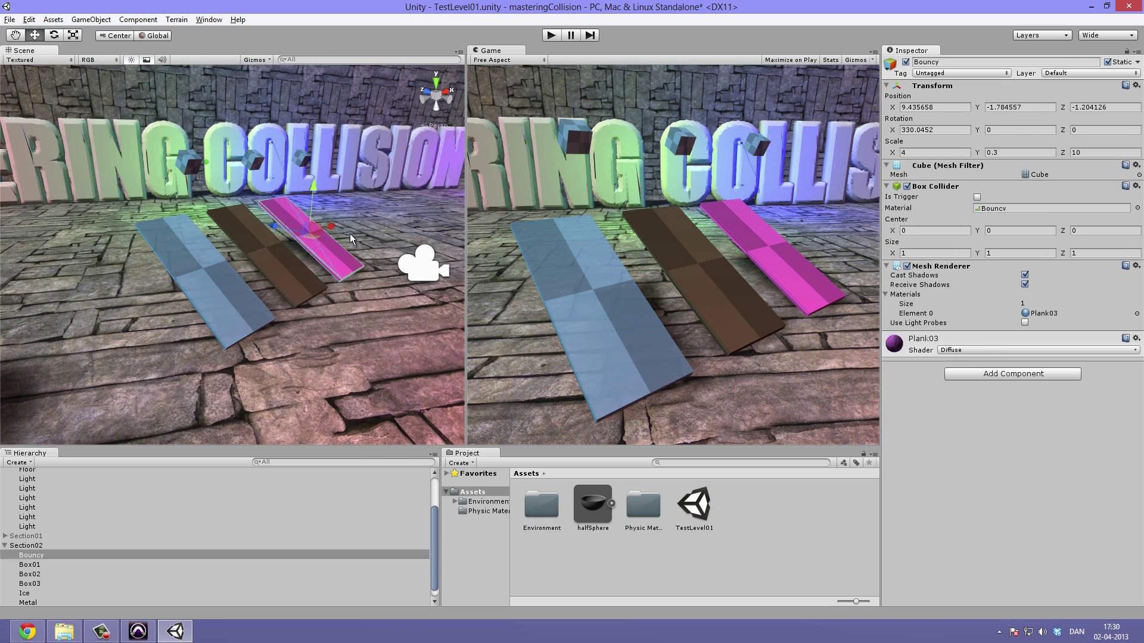
pyautogui.click(380, 221)
pyautogui.click(212, 299)
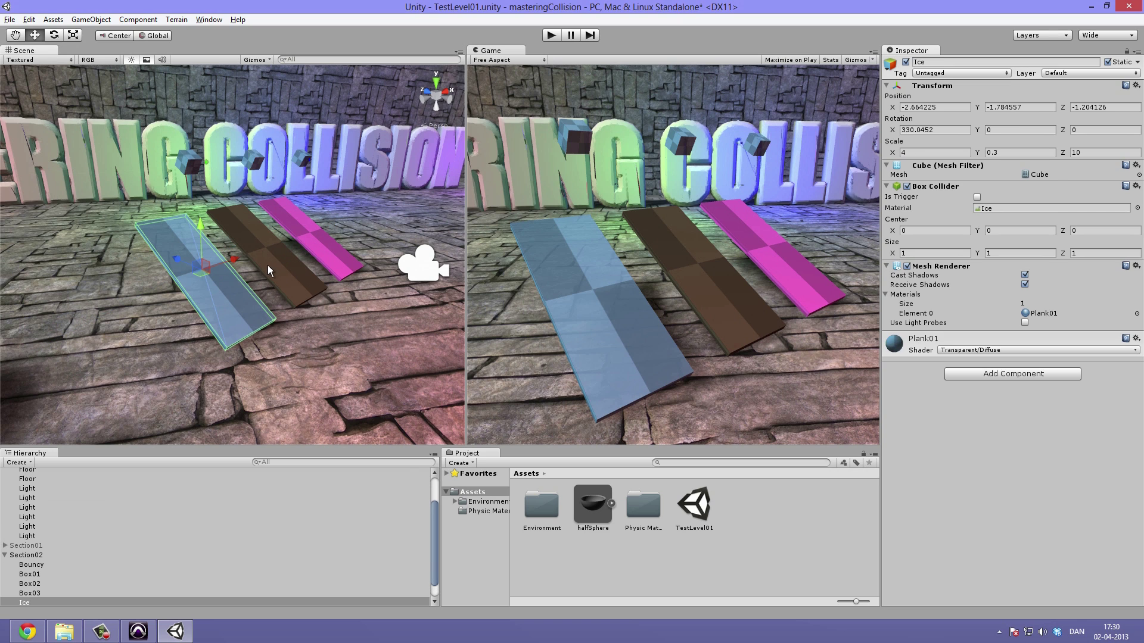
pyautogui.keyDown('shift'); pyautogui.click(267, 266); pyautogui.keyUp('shift')
pyautogui.keyDown('shift'); pyautogui.click(317, 236); pyautogui.keyUp('shift')
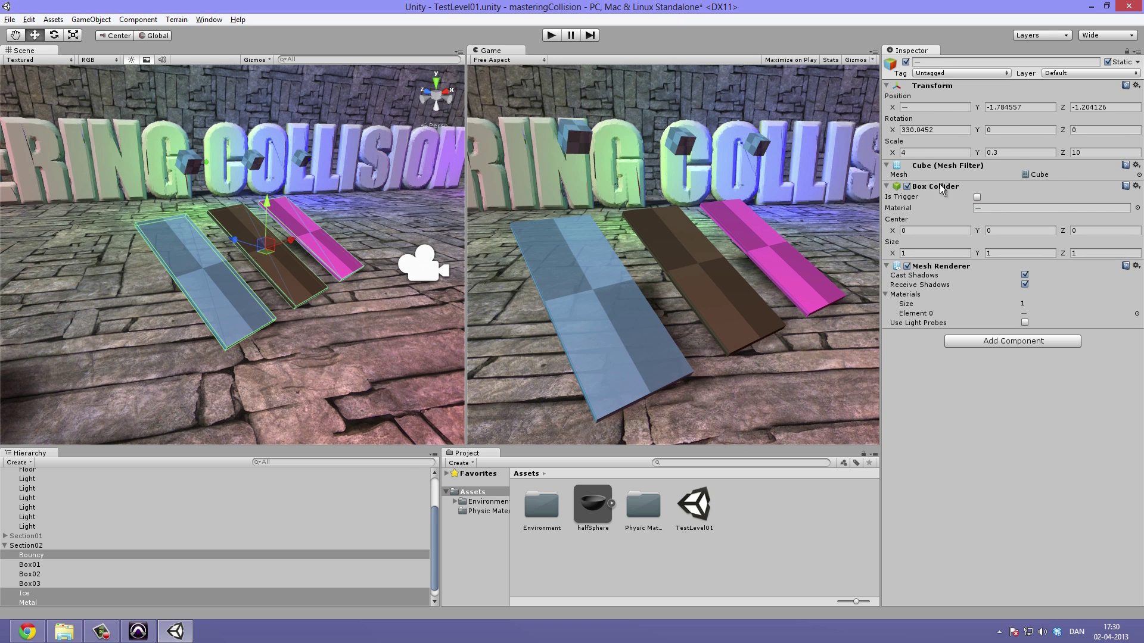
# Step: Select Box01, Box02 and Box03 together to examine their shared Box Collider and Rigidbody settings
pyautogui.click(179, 163)
pyautogui.keyDown('shift'); pyautogui.click(262, 160); pyautogui.keyUp('shift')
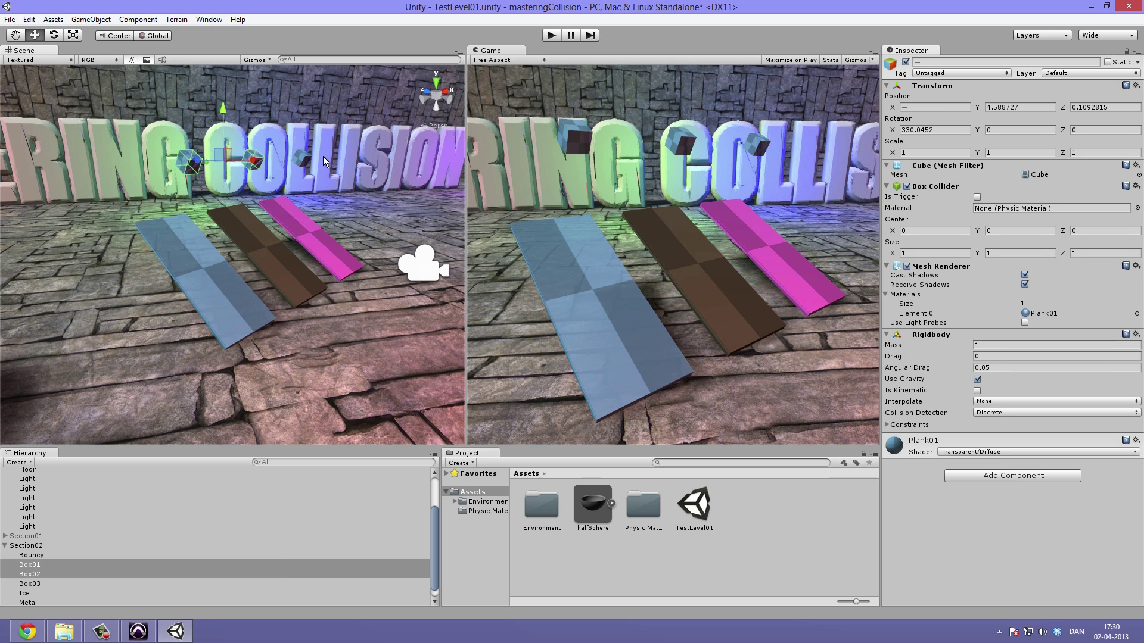
pyautogui.keyDown('shift'); pyautogui.click(306, 159); pyautogui.keyUp('shift')
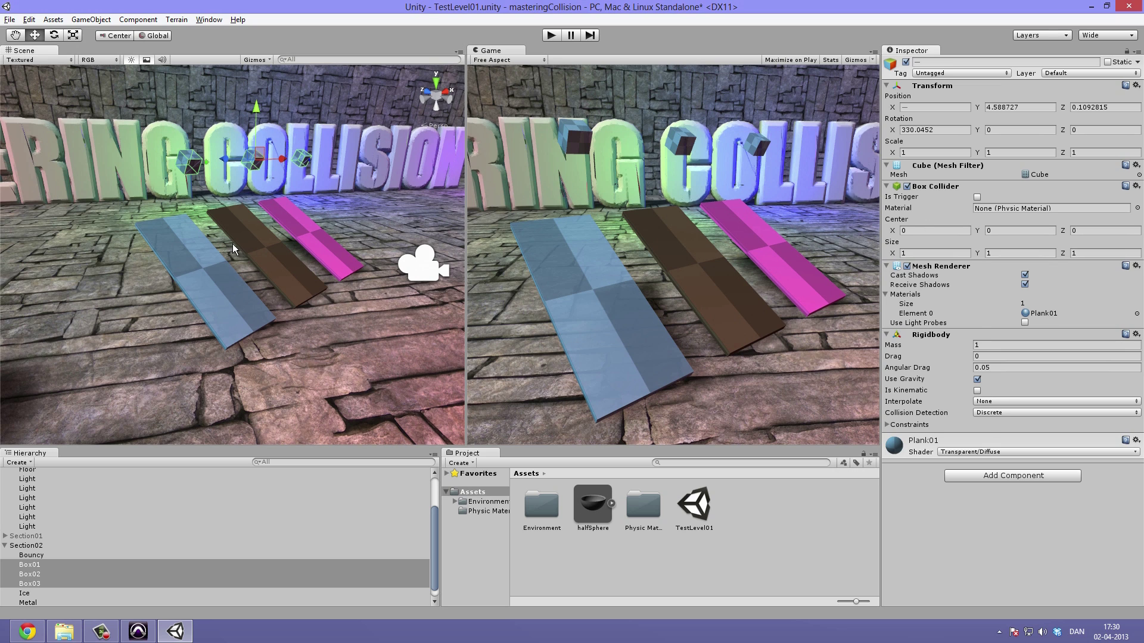
# Step: Compare the physic materials assigned to the Ice, Metal and Bouncy planks one by one
pyautogui.click(233, 288)
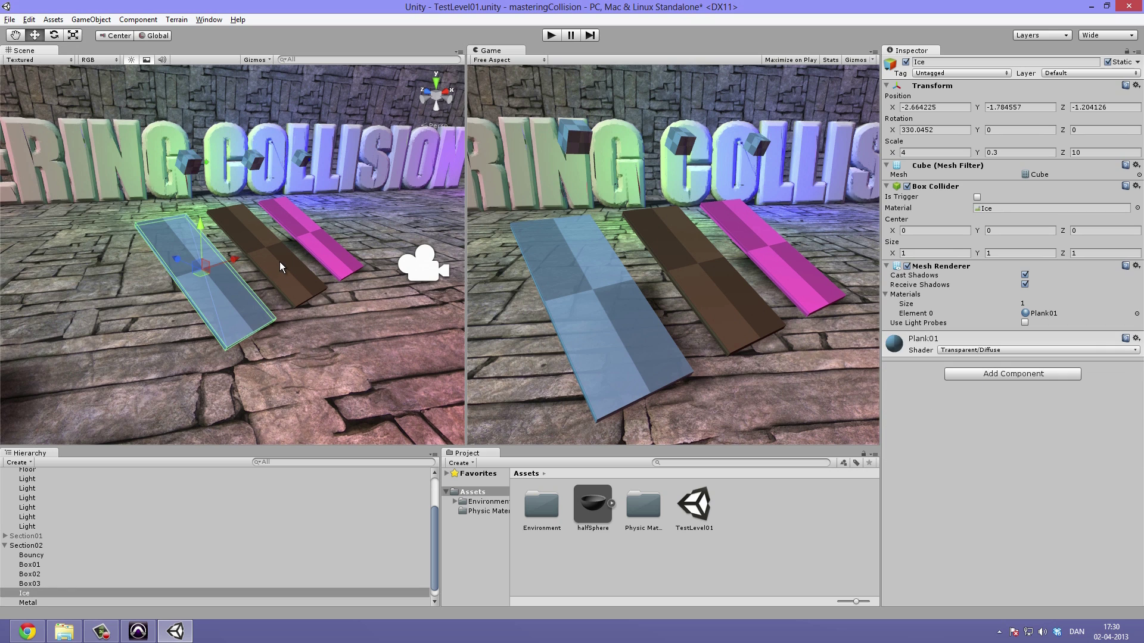
pyautogui.click(280, 262)
pyautogui.click(321, 247)
pyautogui.click(277, 275)
pyautogui.click(240, 293)
# Step: Run the scene with the Ice plank in close view to watch its box slide, and stop playback
pyautogui.moveTo(210, 279); pyautogui.dragTo(252, 267, button='middle')
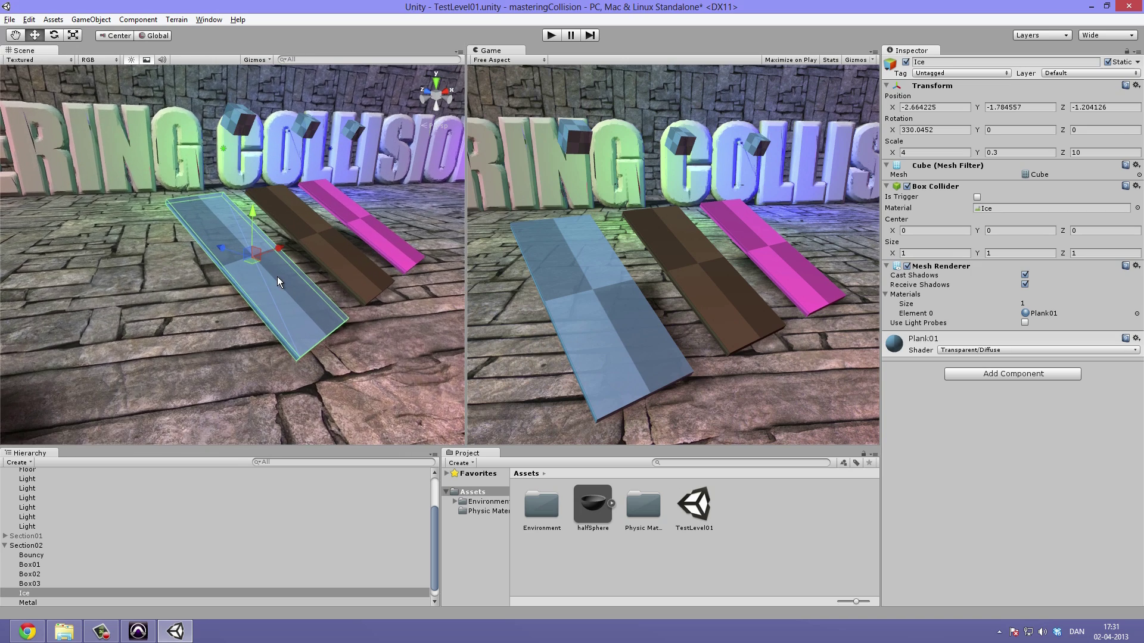
pyautogui.scroll(-3, 202, 276)
pyautogui.scroll(3, 249, 277)
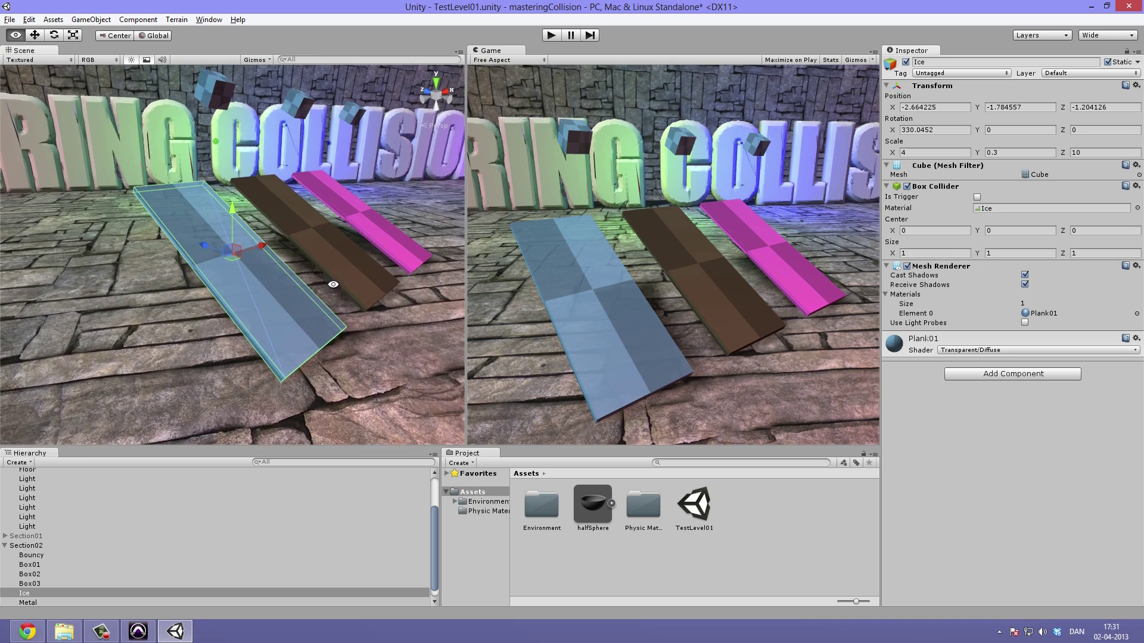
pyautogui.keyDown('alt'); pyautogui.moveTo(249, 277); pyautogui.dragTo(327, 286); pyautogui.keyUp('alt')
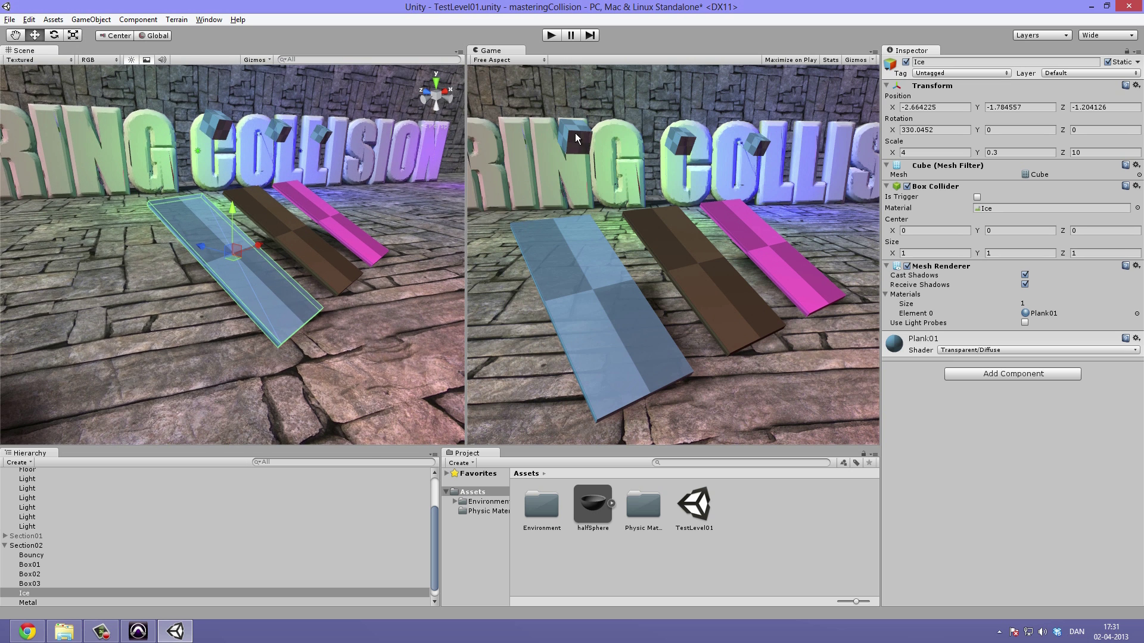
pyautogui.click(551, 35)
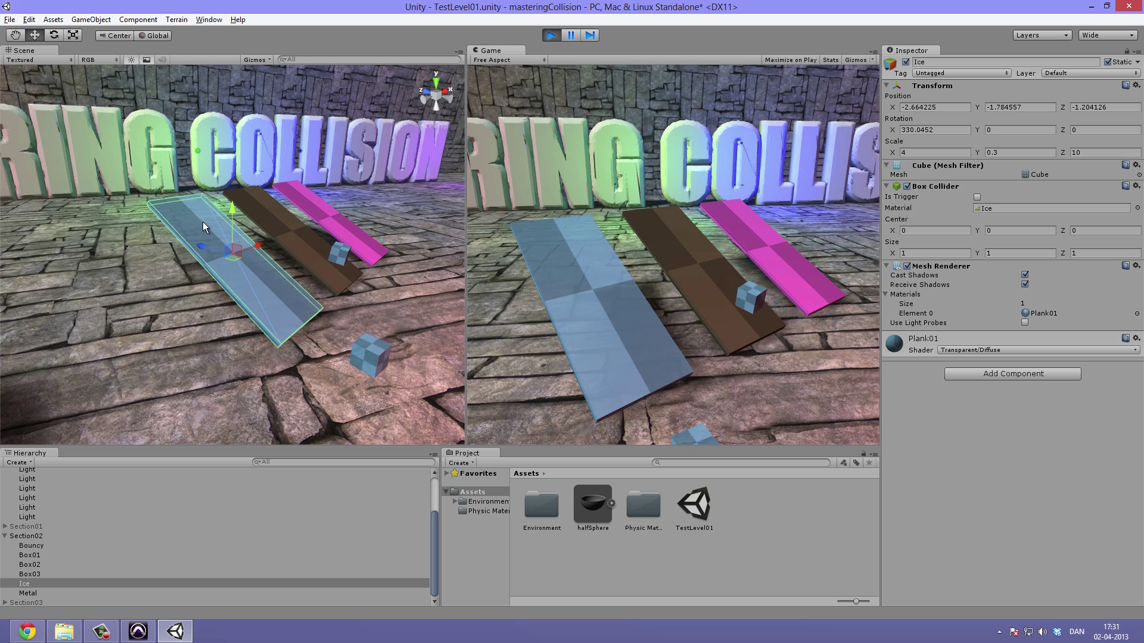
pyautogui.click(550, 37)
# Step: Select the Metal plank and run the scene to watch how its box slides, stopping playback at the end
pyautogui.click(288, 227)
pyautogui.keyDown('alt'); pyautogui.moveTo(313, 230); pyautogui.dragTo(292, 269); pyautogui.keyUp('alt')
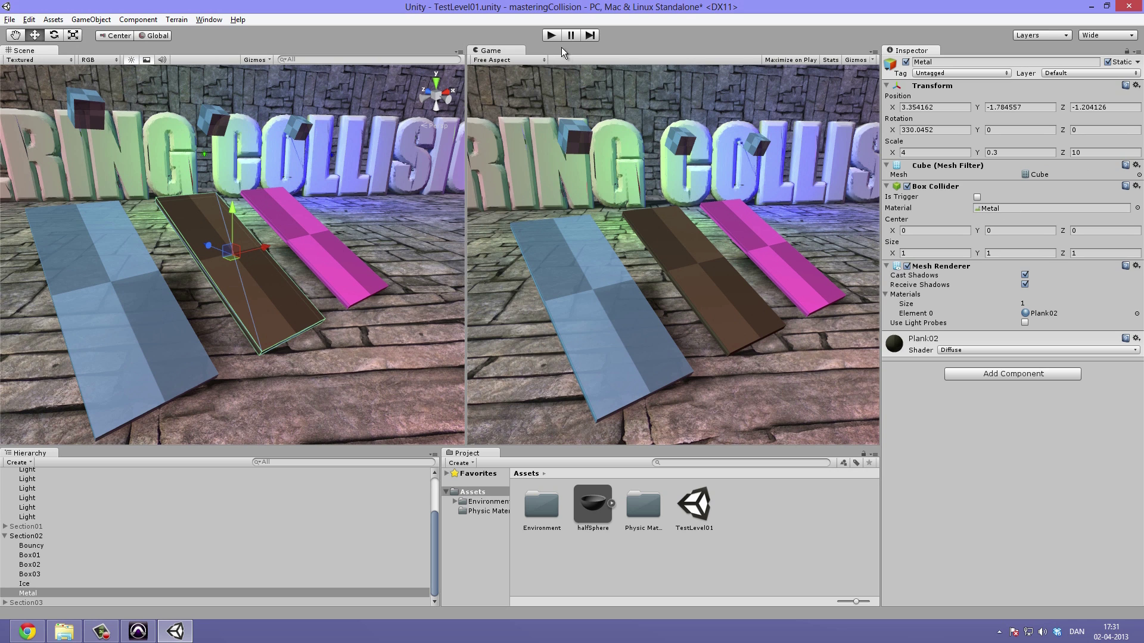
pyautogui.click(550, 37)
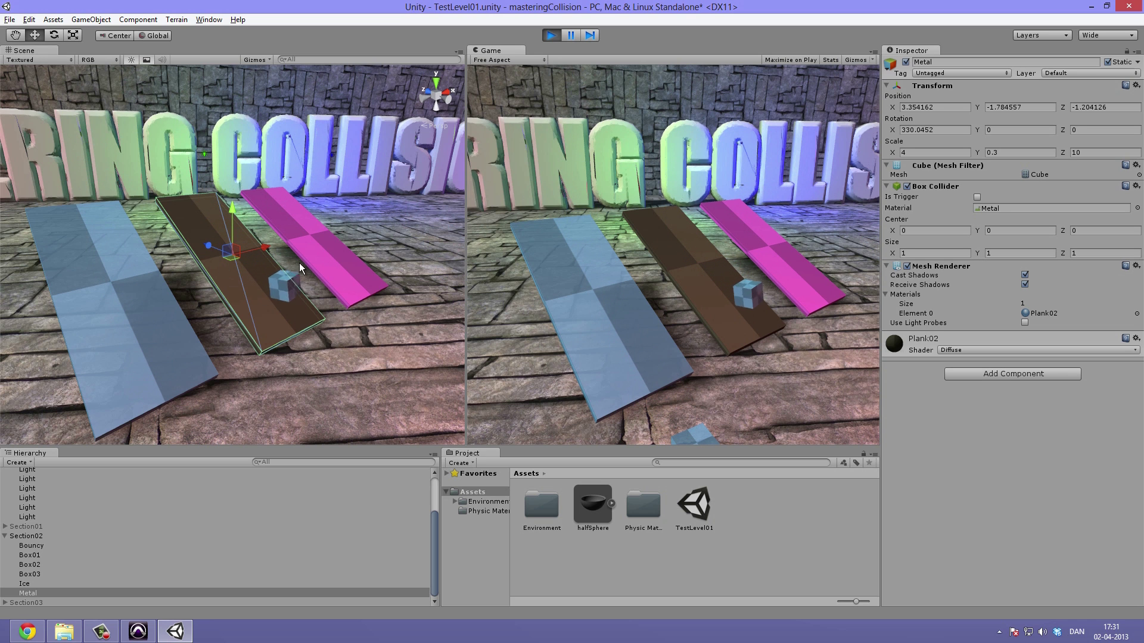
pyautogui.click(556, 34)
# Step: Frame the Bouncy plank up close and run the scene to watch its box rebound, and stop playback
pyautogui.click(334, 237)
pyautogui.press('f')
pyautogui.scroll(4, 343, 238)
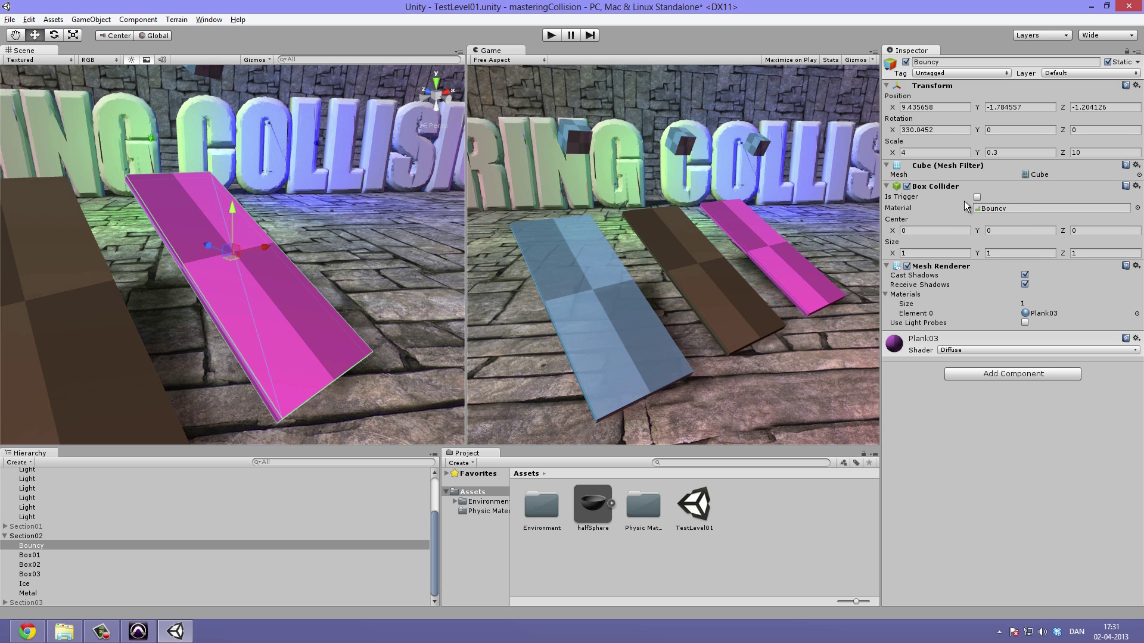
pyautogui.click(551, 35)
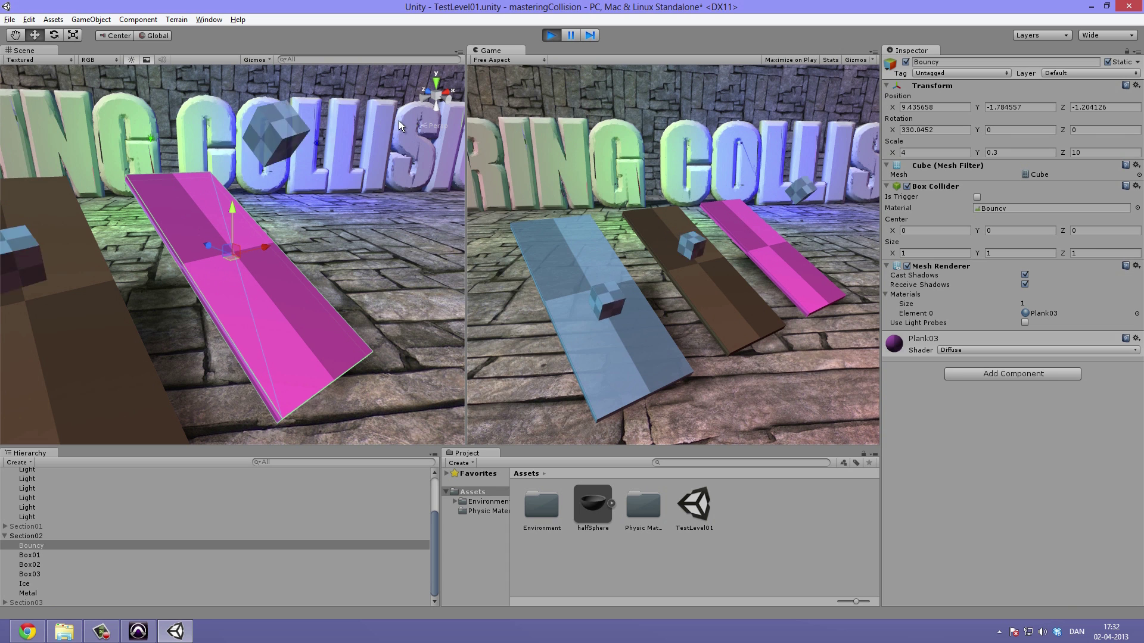
pyautogui.click(550, 36)
# Step: Inspect the collider materials of Box02, the Metal plank and the Bouncy plank
pyautogui.scroll(-6, 267, 197)
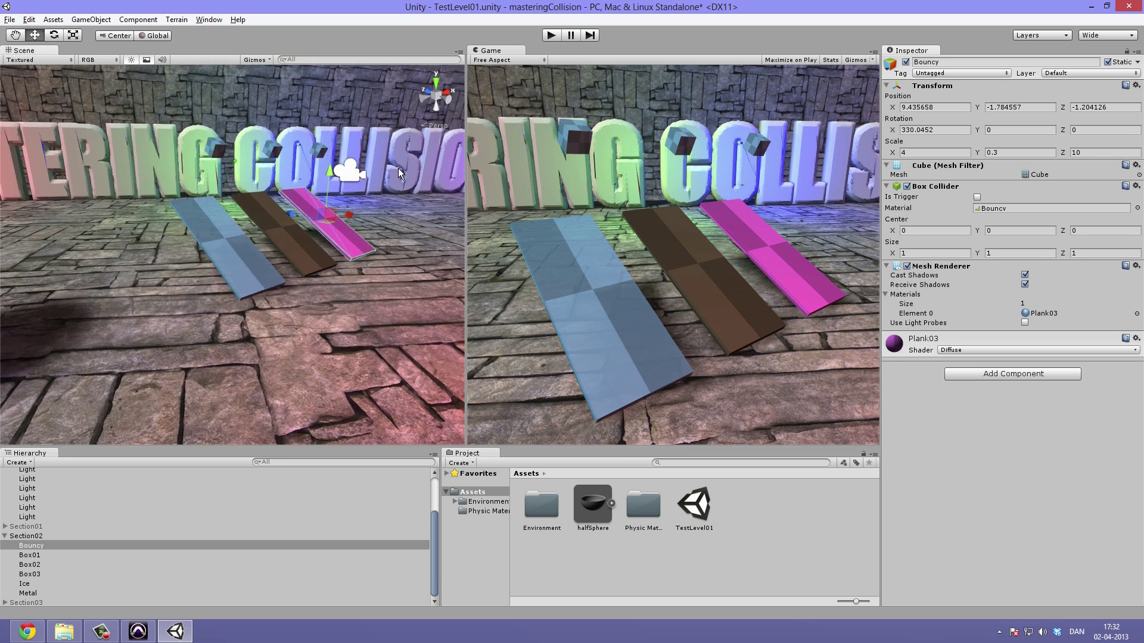
pyautogui.keyDown('alt'); pyautogui.moveTo(313, 205); pyautogui.dragTo(245, 127); pyautogui.keyUp('alt')
pyautogui.click(263, 148)
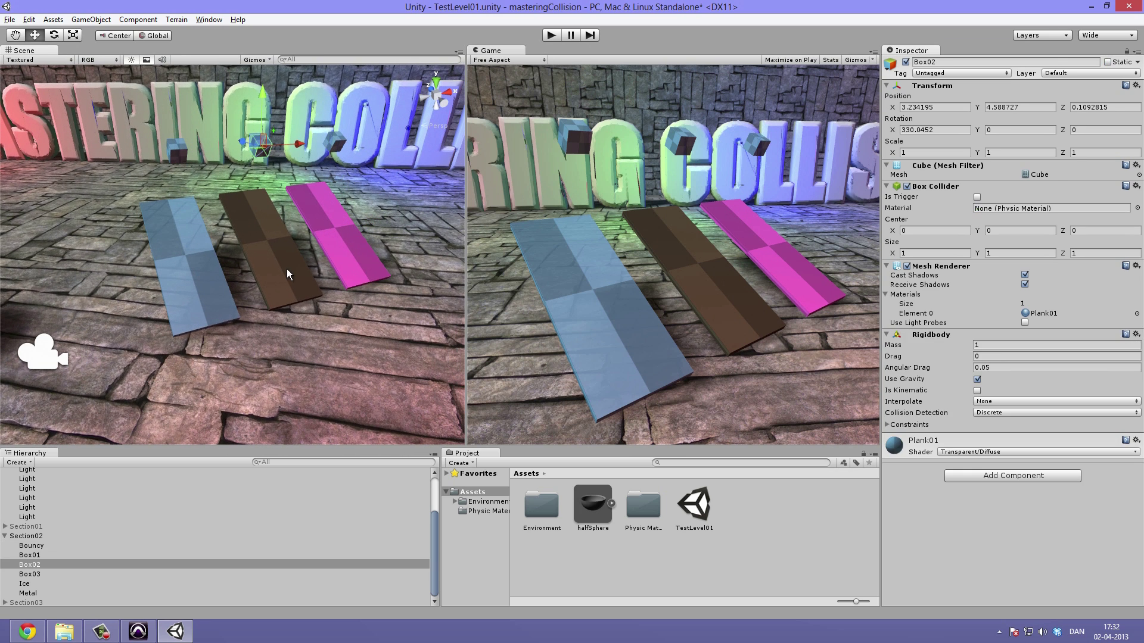
pyautogui.click(274, 226)
pyautogui.click(351, 245)
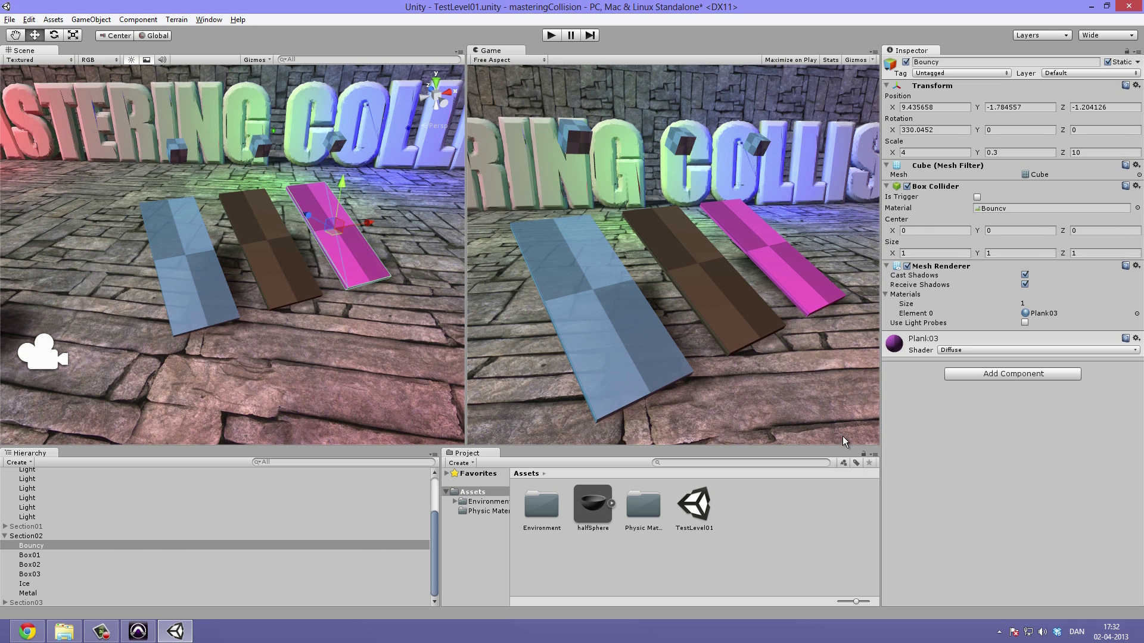
# Step: Locate the Physic Materials package among the importable asset packages, and leave the list without importing anything
pyautogui.click(740, 527)
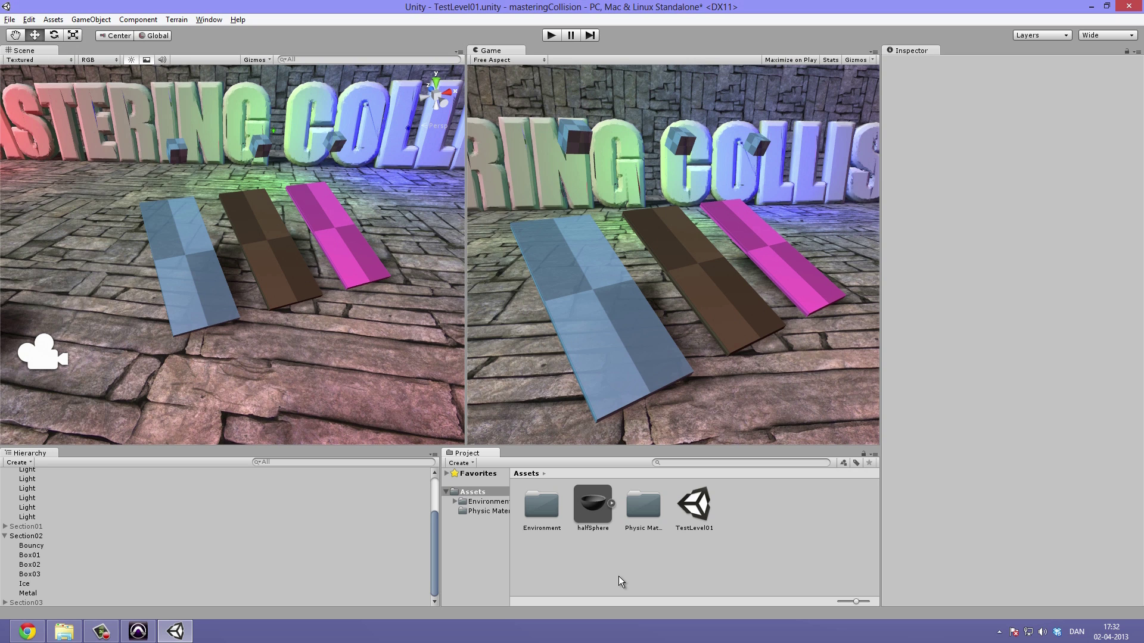
pyautogui.rightClick(605, 561)
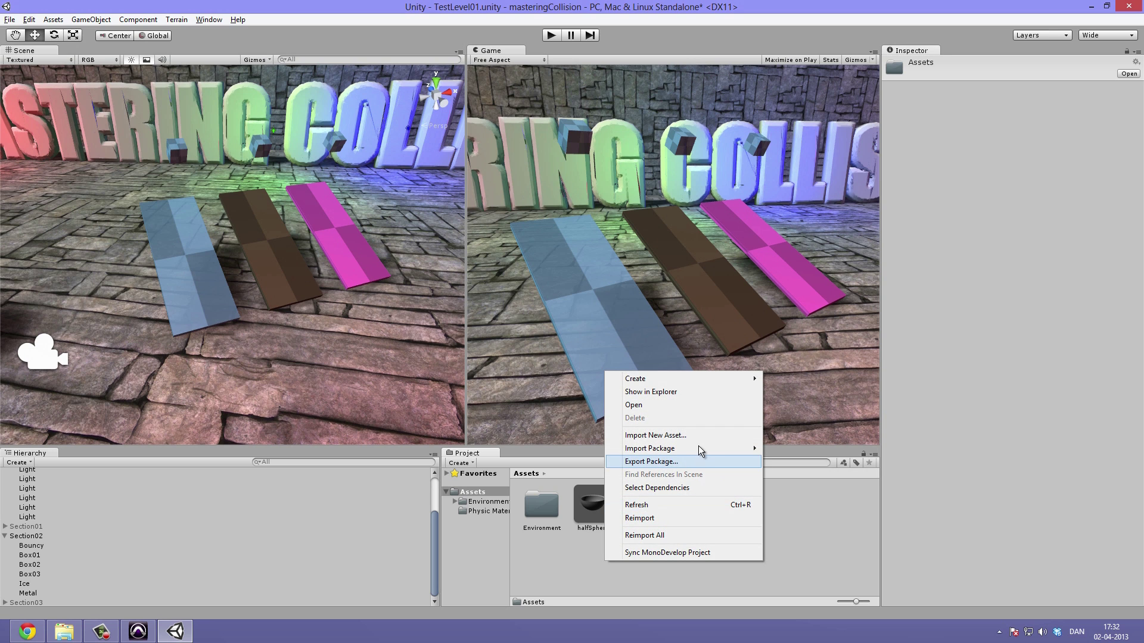
pyautogui.moveTo(698, 445)
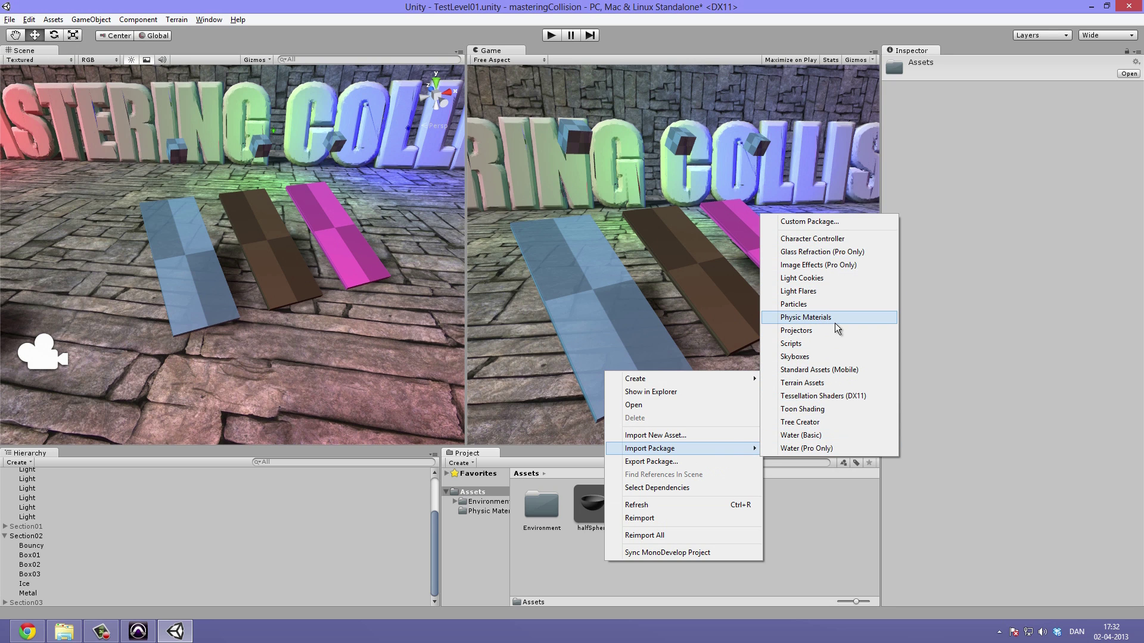
pyautogui.click(806, 584)
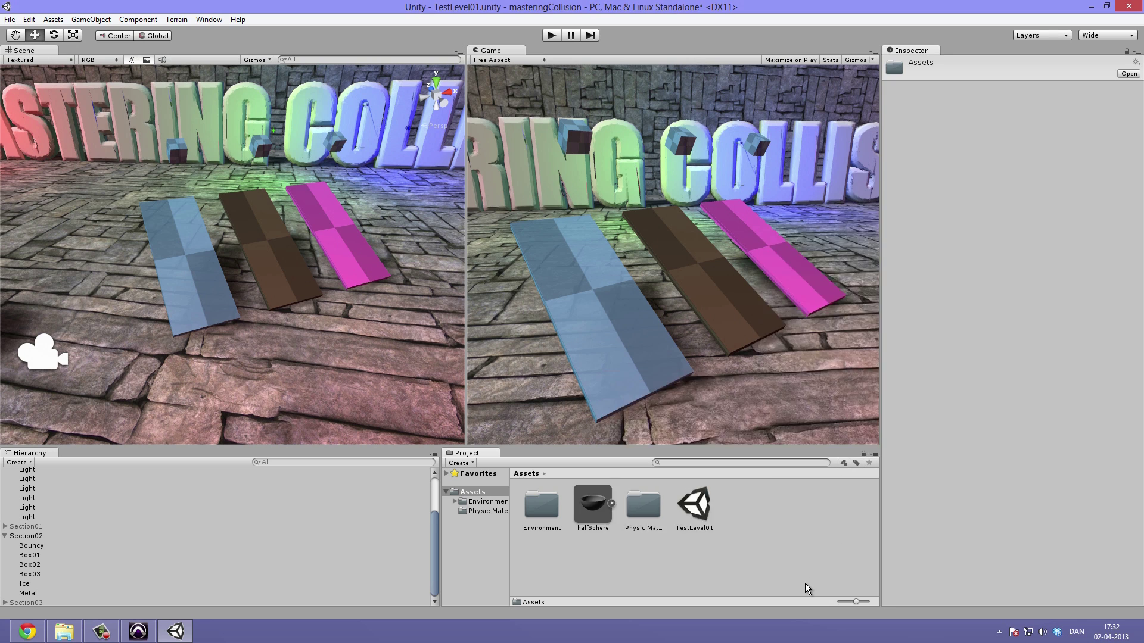
# Step: Open the Physic Materials folder and examine the friction and bounce settings of the Bouncy, Ice, Metal, Rubber and Wood materials
pyautogui.click(635, 507)
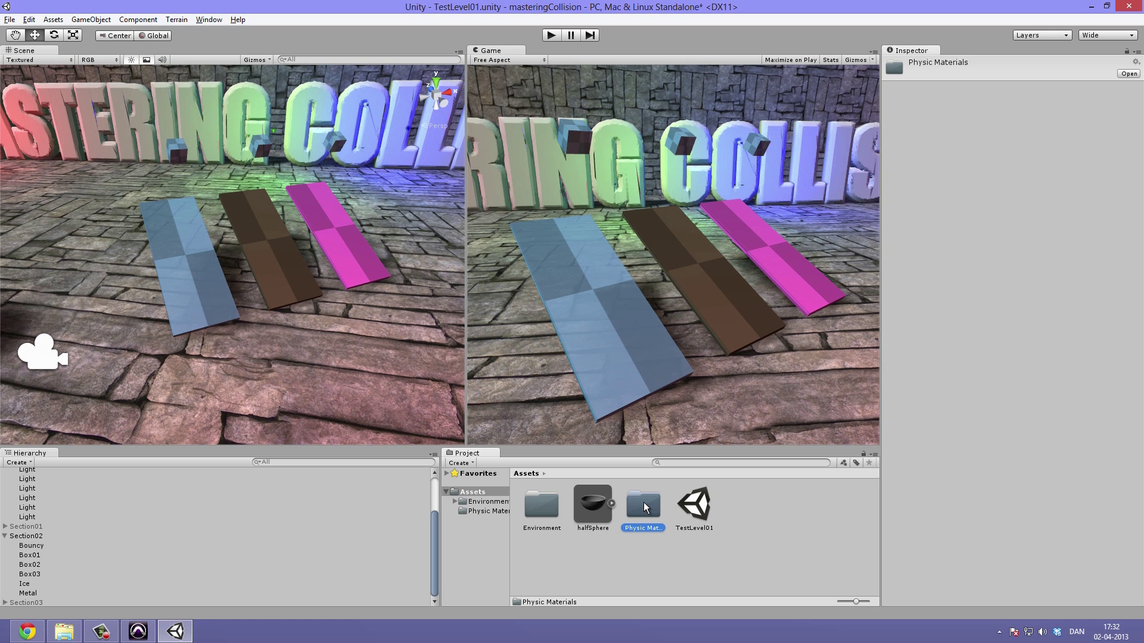
pyautogui.doubleClick(644, 502)
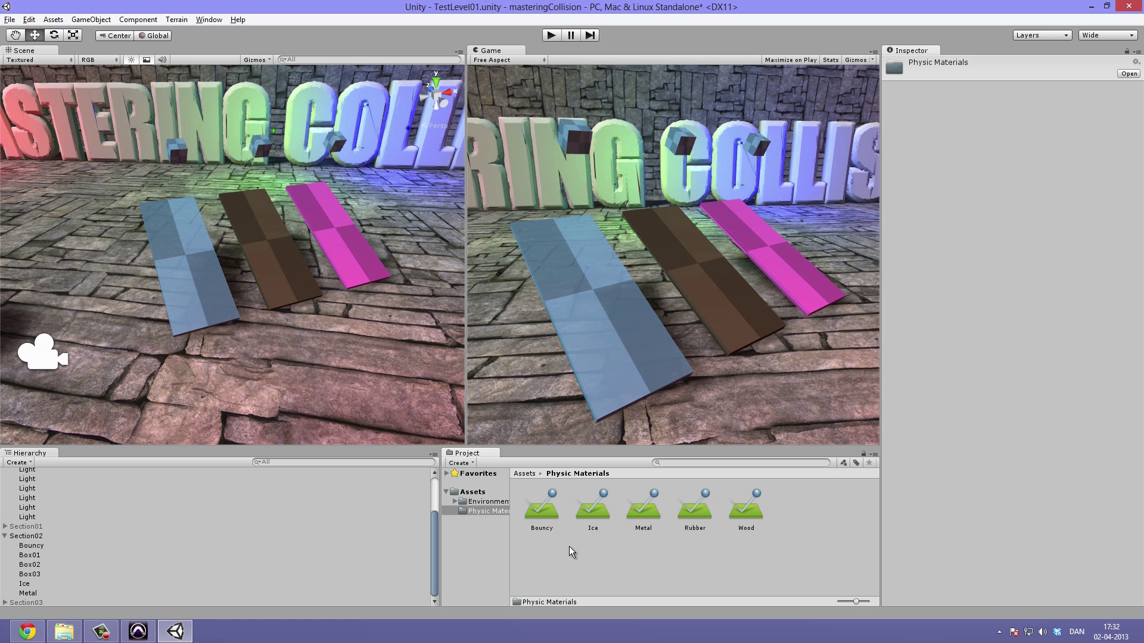
pyautogui.click(546, 510)
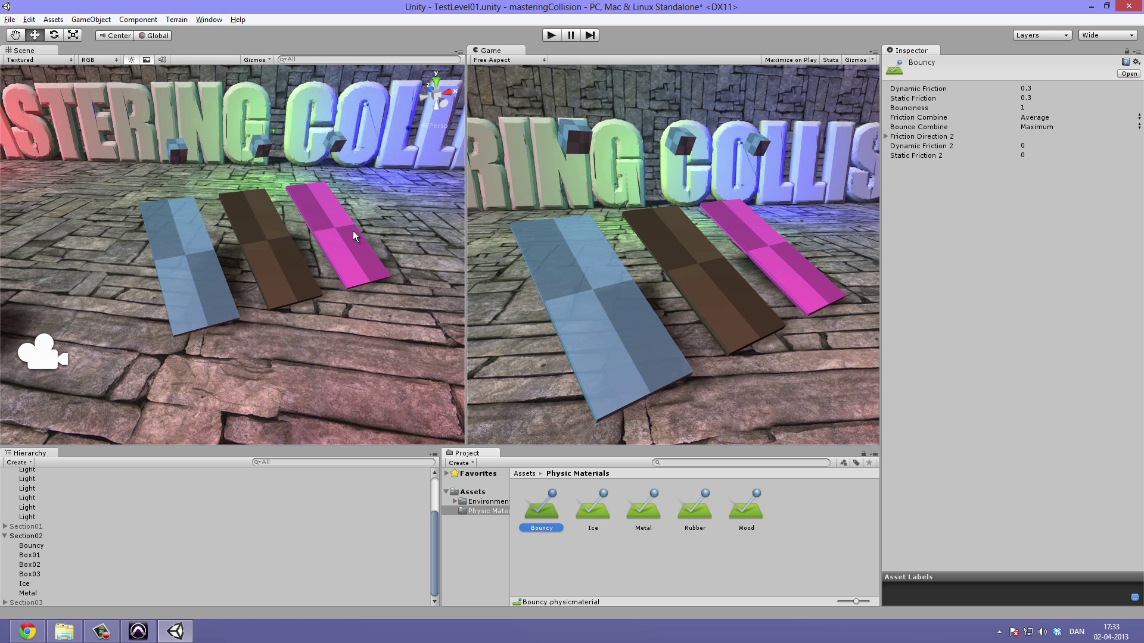
pyautogui.click(602, 511)
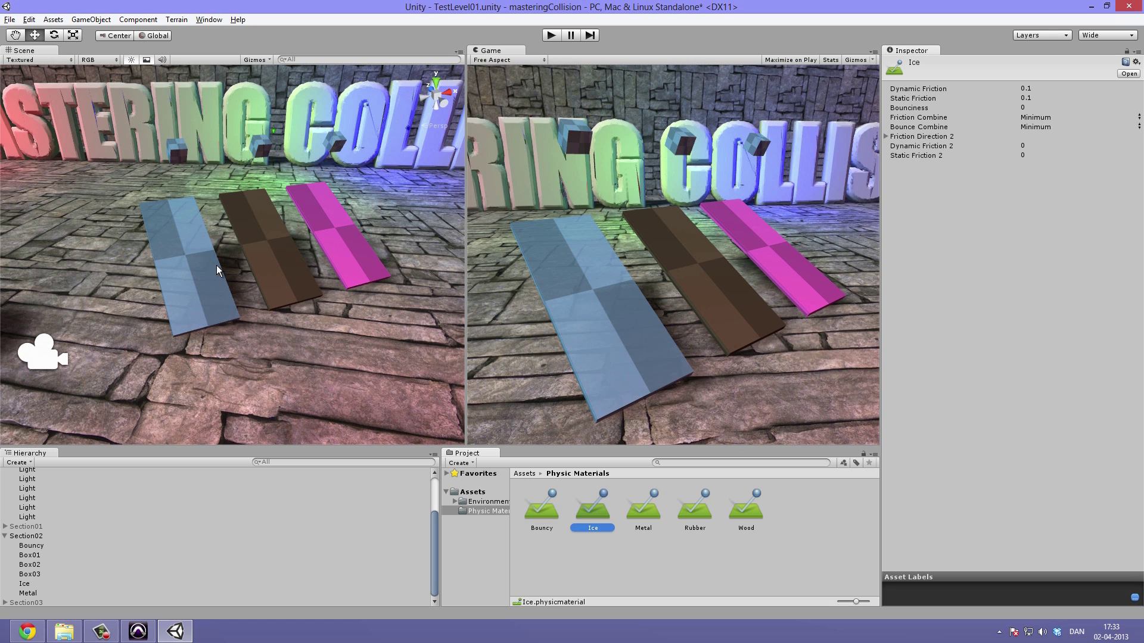
pyautogui.keyDown('alt'); pyautogui.moveTo(168, 255); pyautogui.dragTo(246, 359); pyautogui.keyUp('alt')
pyautogui.click(644, 508)
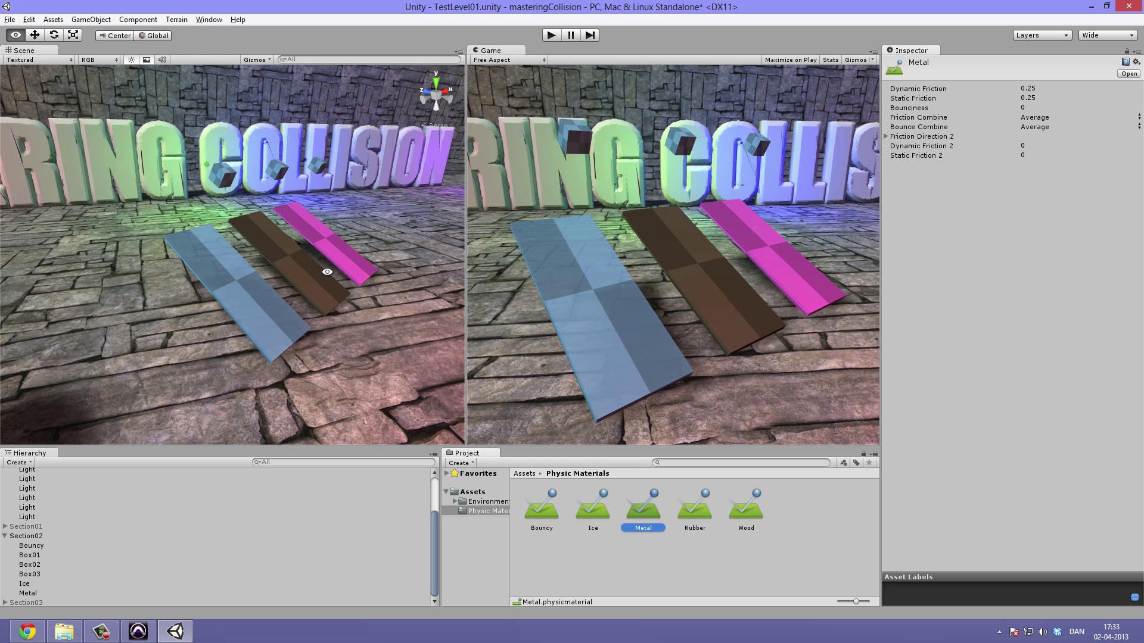
pyautogui.keyDown('alt'); pyautogui.moveTo(329, 274); pyautogui.dragTo(299, 262); pyautogui.keyUp('alt')
pyautogui.click(705, 505)
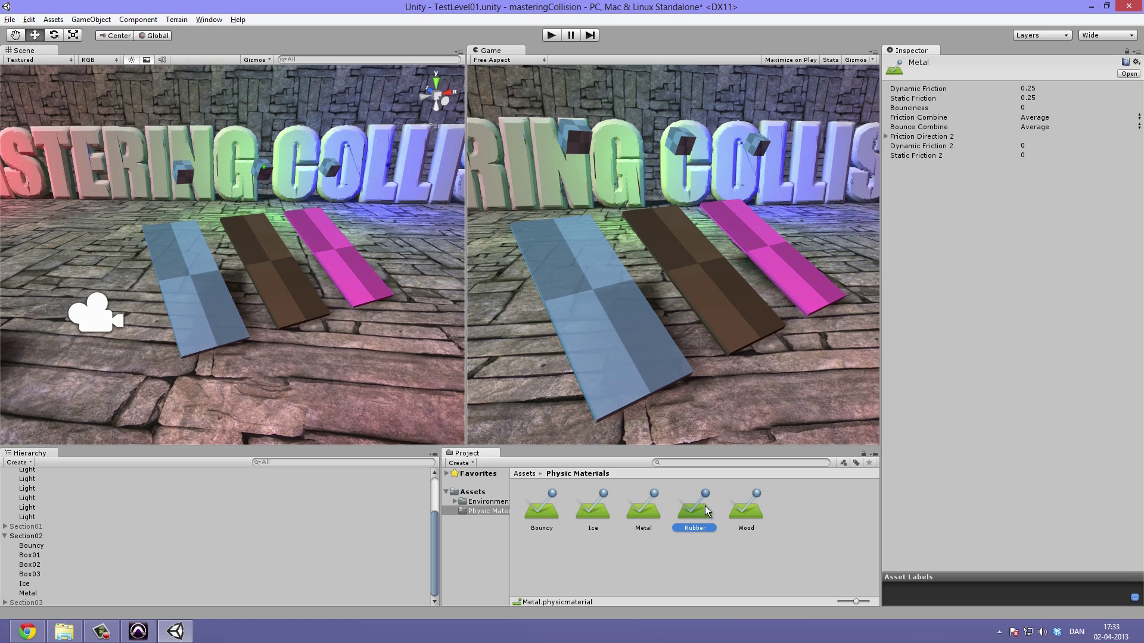
pyautogui.click(746, 510)
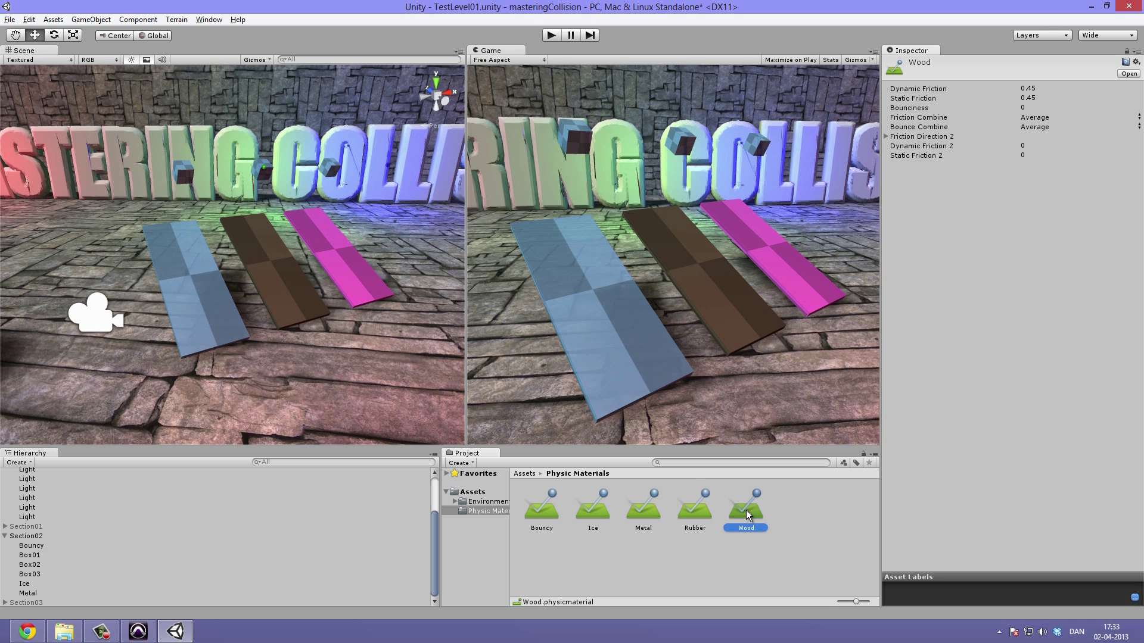
# Step: Set the Bouncy physic material's bounciness to 0.25 and run the scene to test it
pyautogui.click(552, 513)
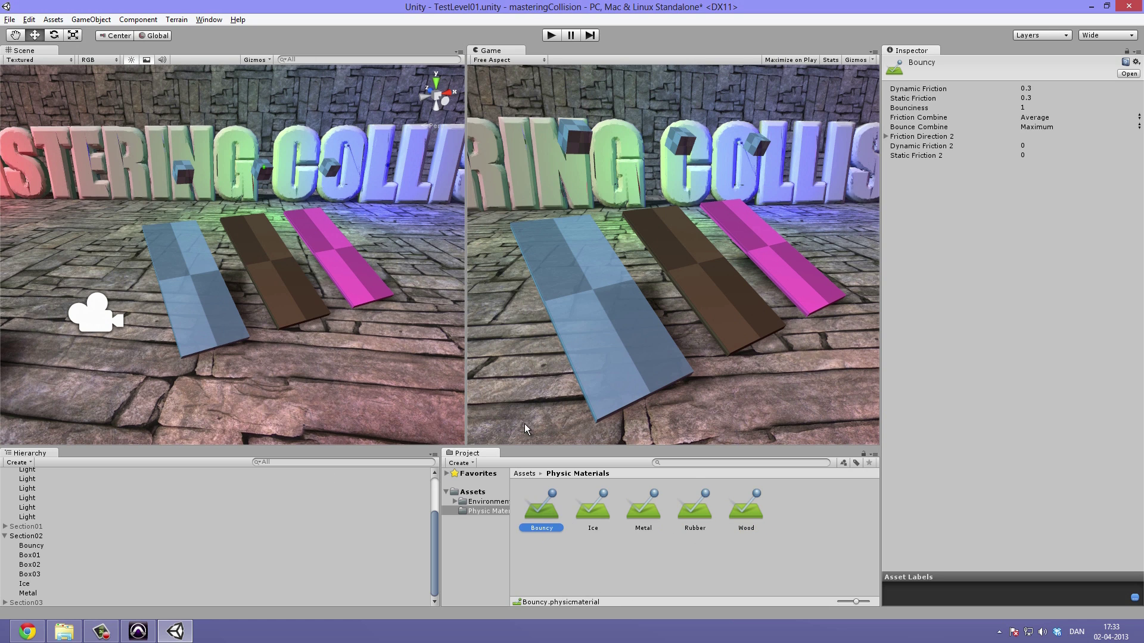
pyautogui.keyDown('alt'); pyautogui.moveTo(359, 317); pyautogui.dragTo(320, 284); pyautogui.keyUp('alt')
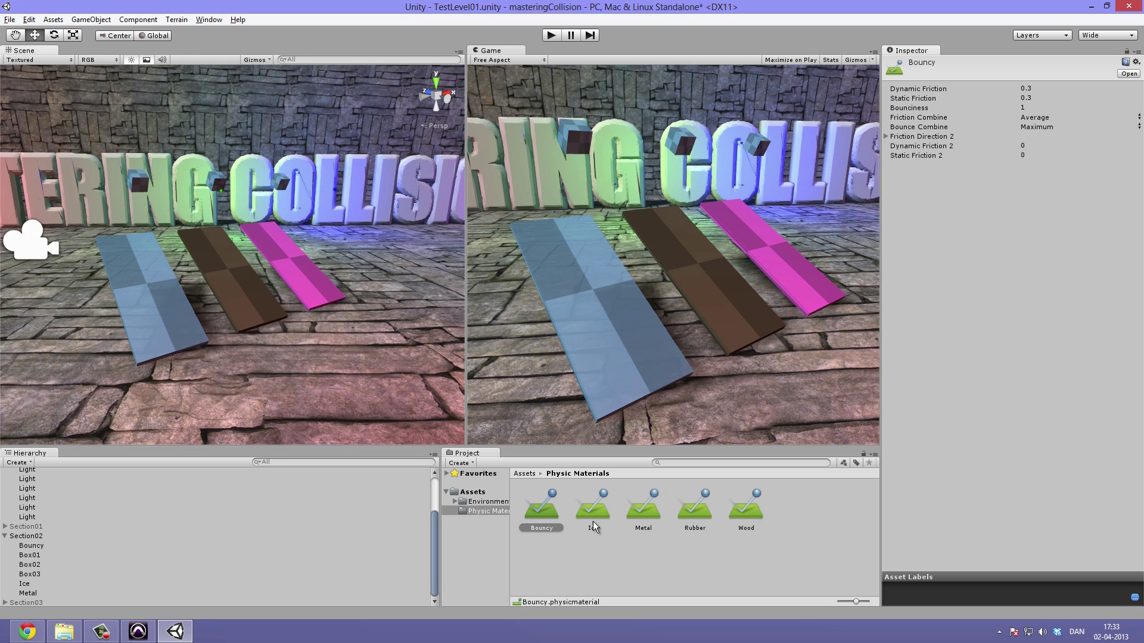
pyautogui.click(549, 510)
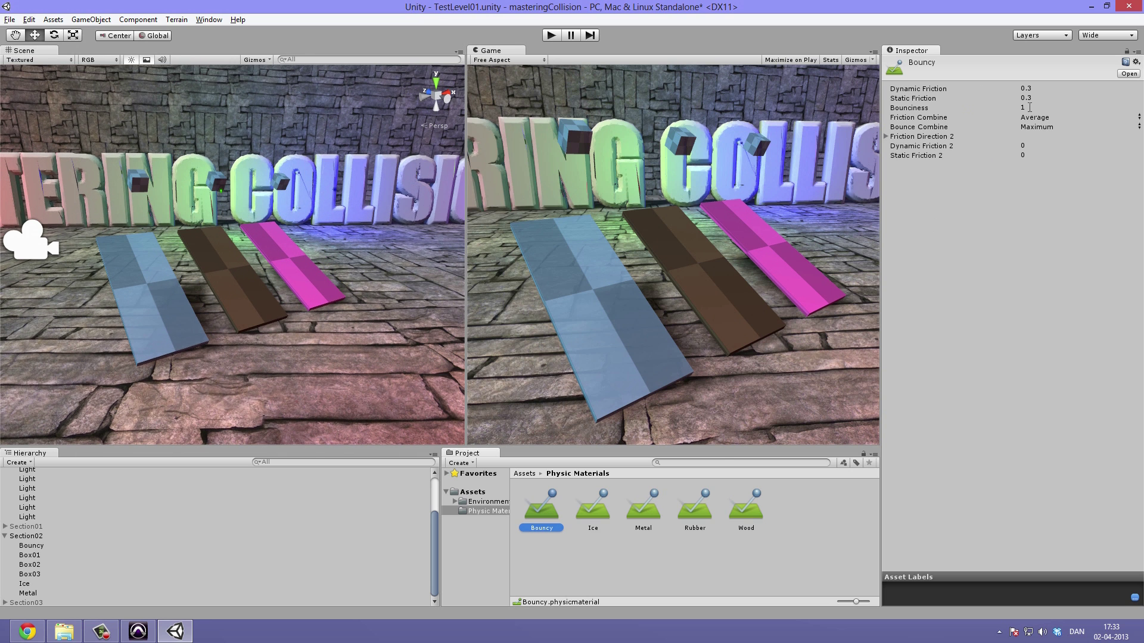
pyautogui.click(940, 109)
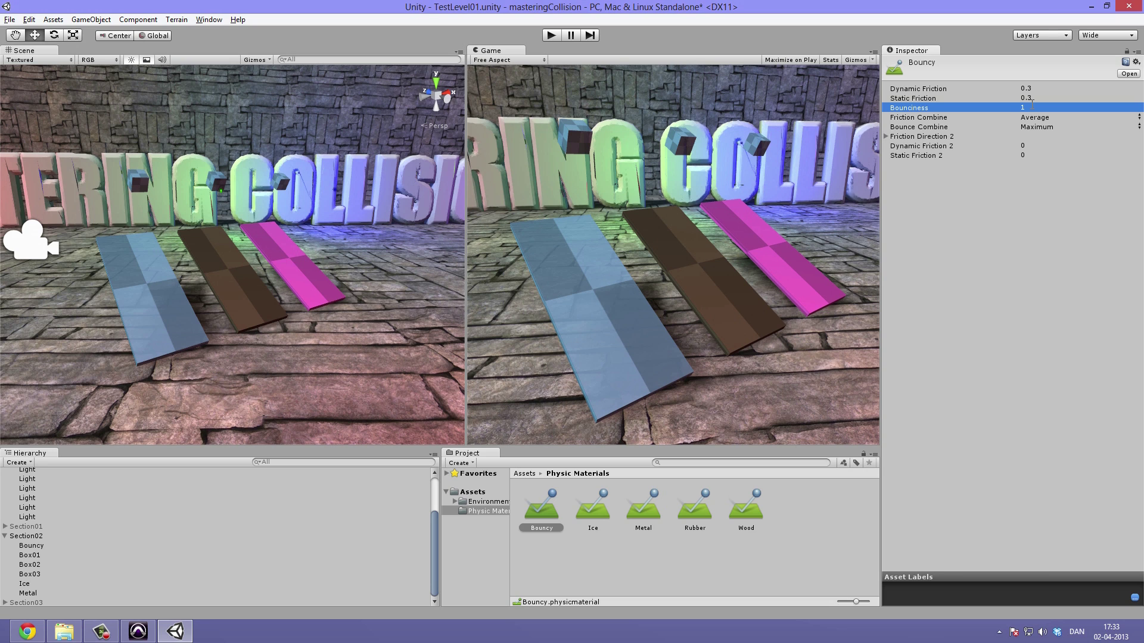
pyautogui.moveTo(981, 105); pyautogui.dragTo(960, 113)
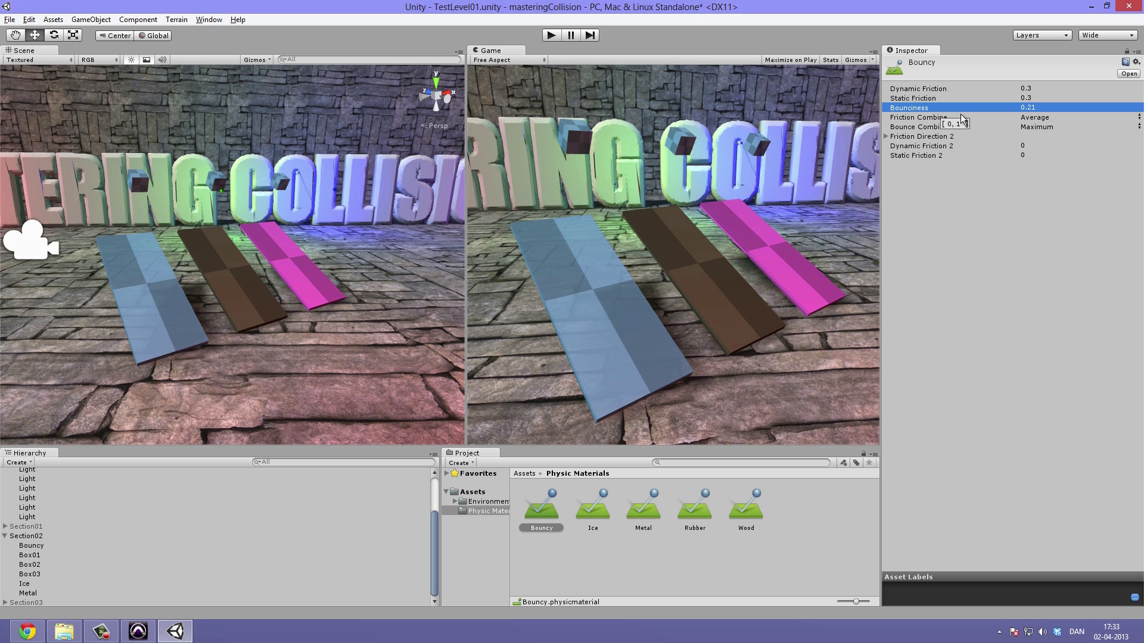
pyautogui.click(548, 37)
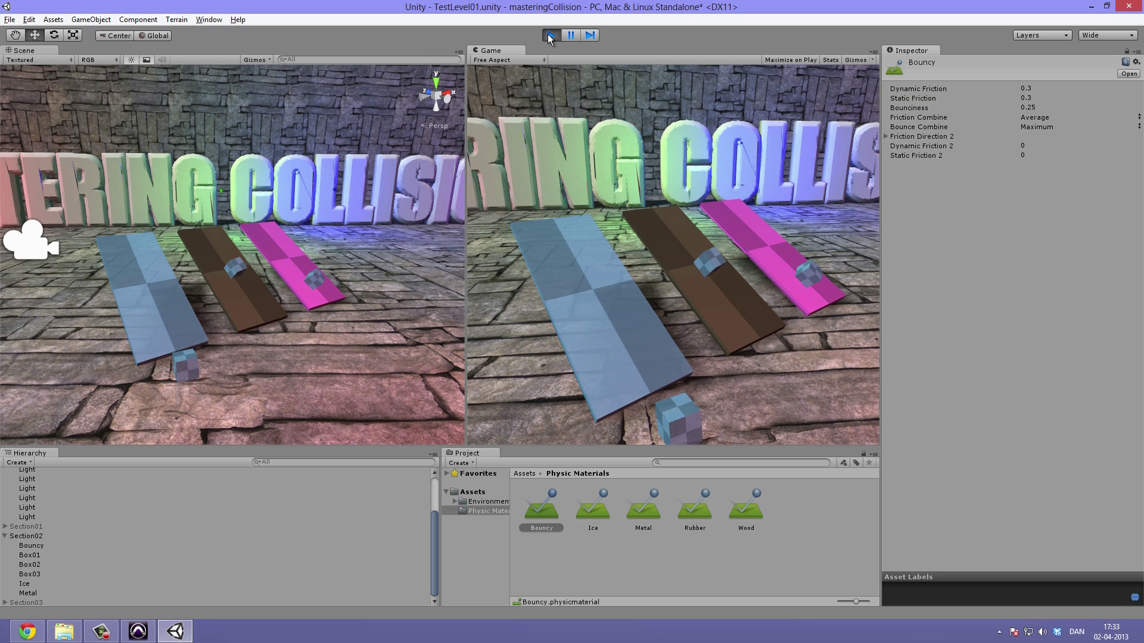
# Step: Set the Bouncy physic material's bounciness to 0.55 and run the scene to test it
pyautogui.hotkey('ctrl', 'p')
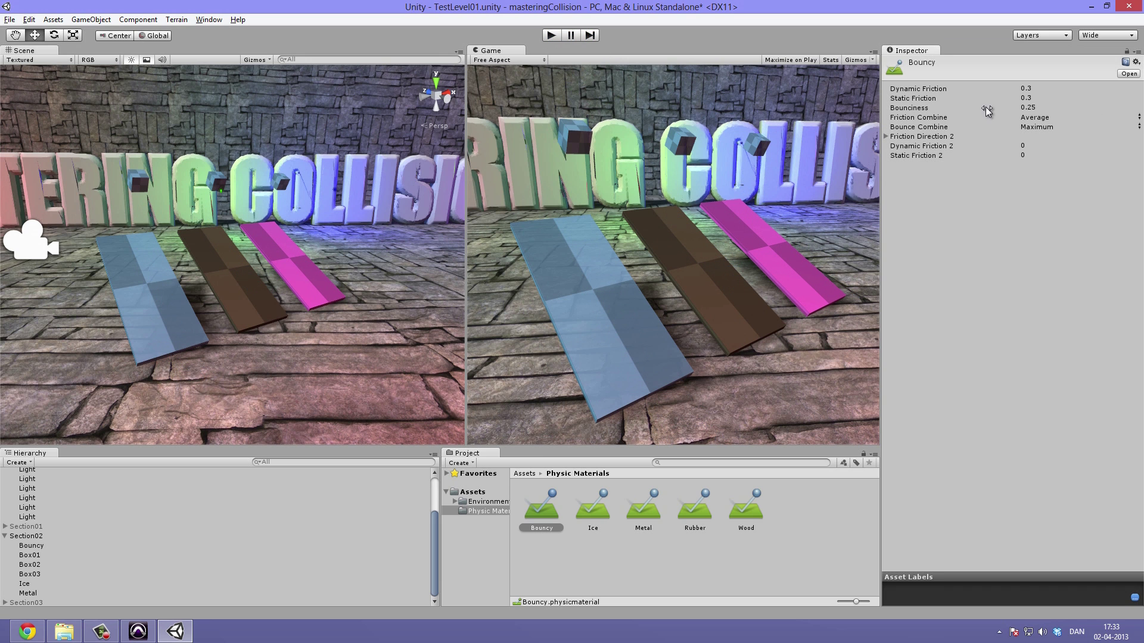
pyautogui.moveTo(970, 109); pyautogui.dragTo(975, 109)
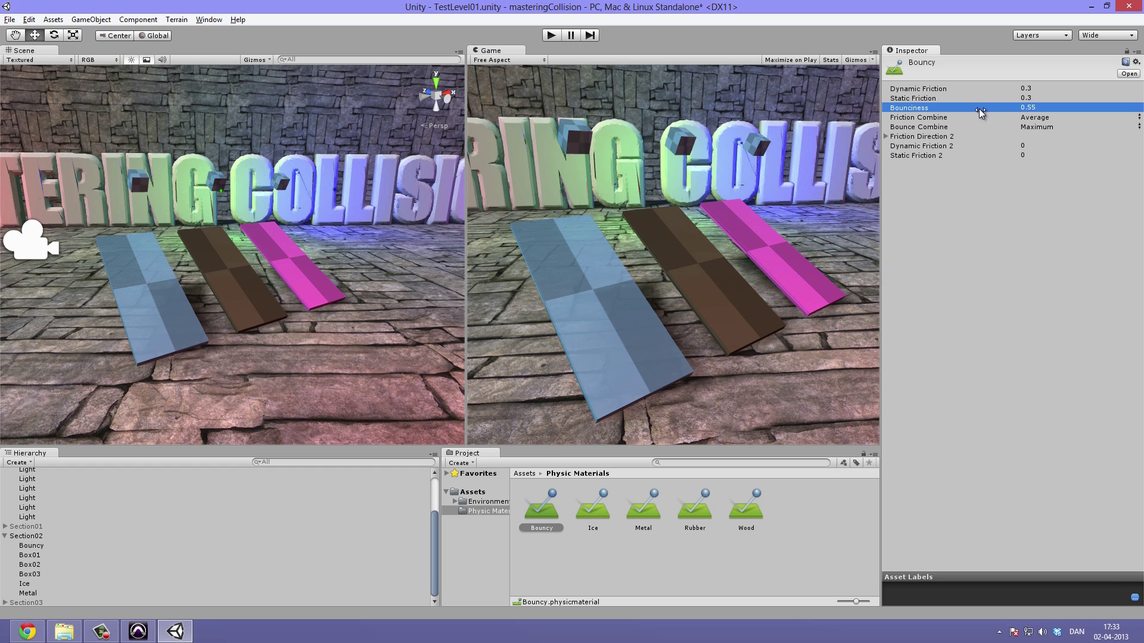
pyautogui.click(549, 35)
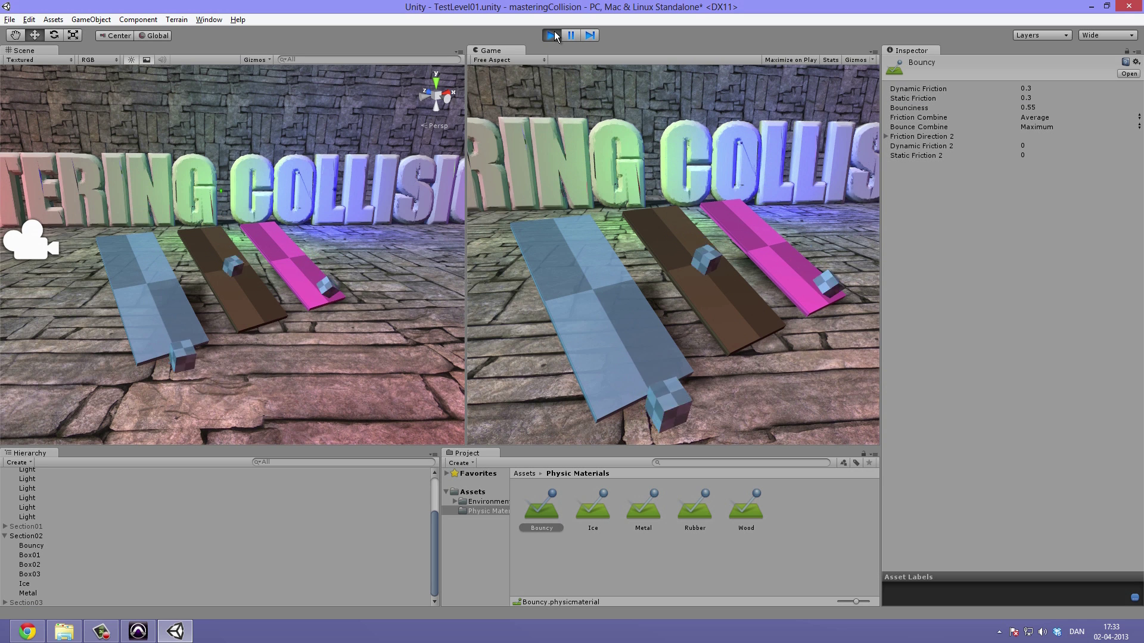
pyautogui.click(552, 35)
# Step: Set the Bouncy physic material's bounciness to 1 and return to the main Assets folder
pyautogui.moveTo(932, 109); pyautogui.dragTo(524, 146)
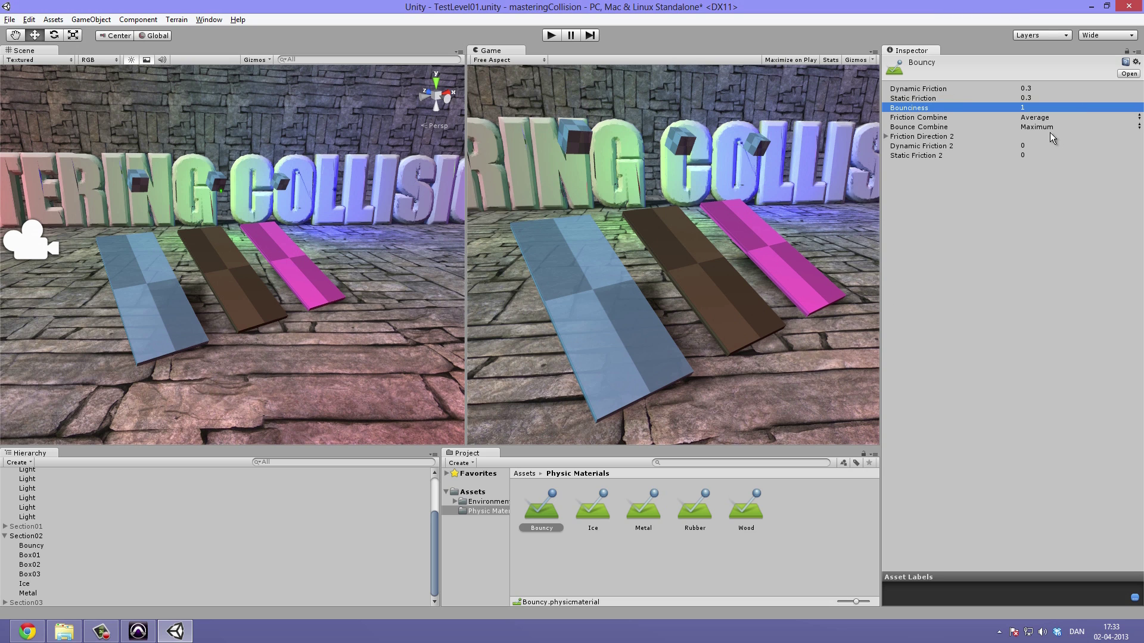
pyautogui.click(886, 136)
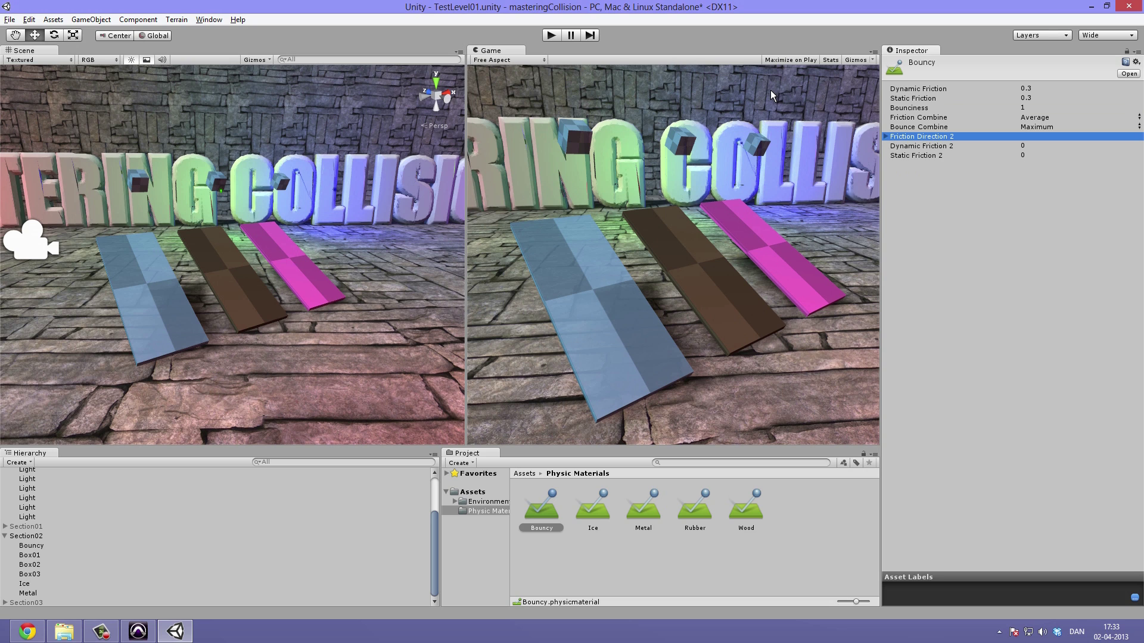
pyautogui.click(638, 571)
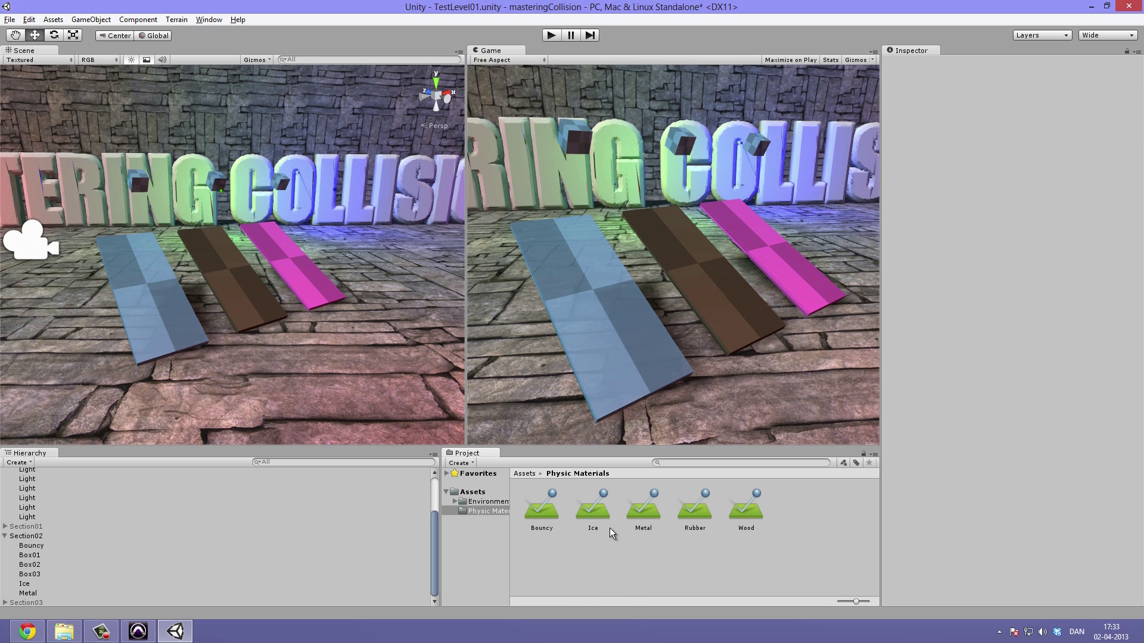
pyautogui.click(519, 475)
# Step: Collapse the Section02 group and deactivate it to hide the planks and boxes
pyautogui.scroll(-5, 217, 262)
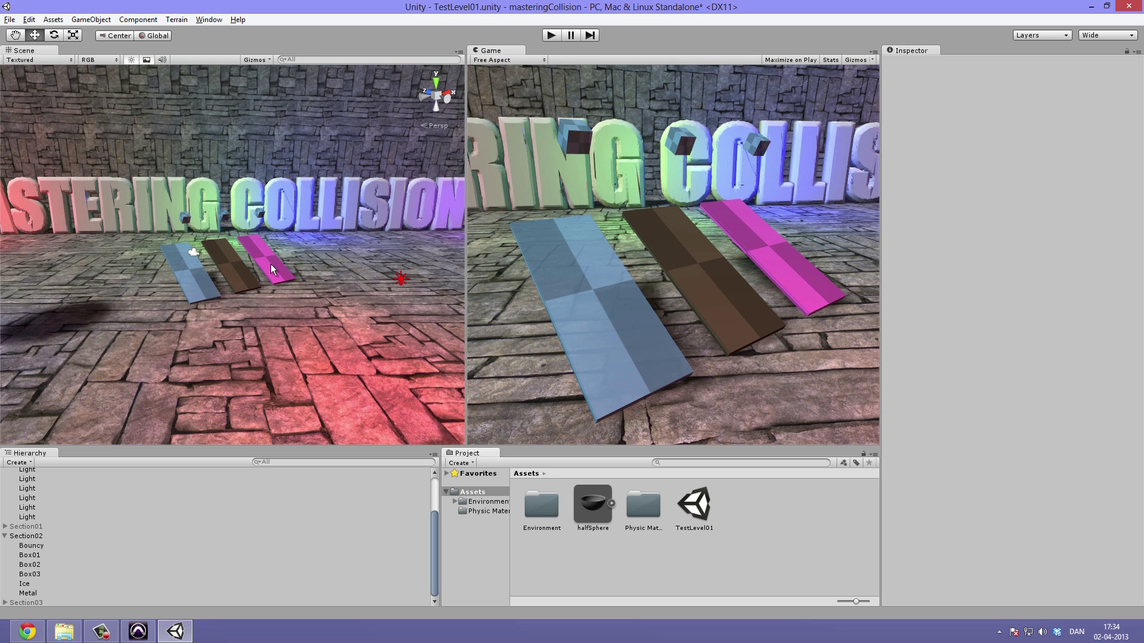
pyautogui.keyDown('alt'); pyautogui.moveTo(310, 250); pyautogui.dragTo(298, 286); pyautogui.keyUp('alt')
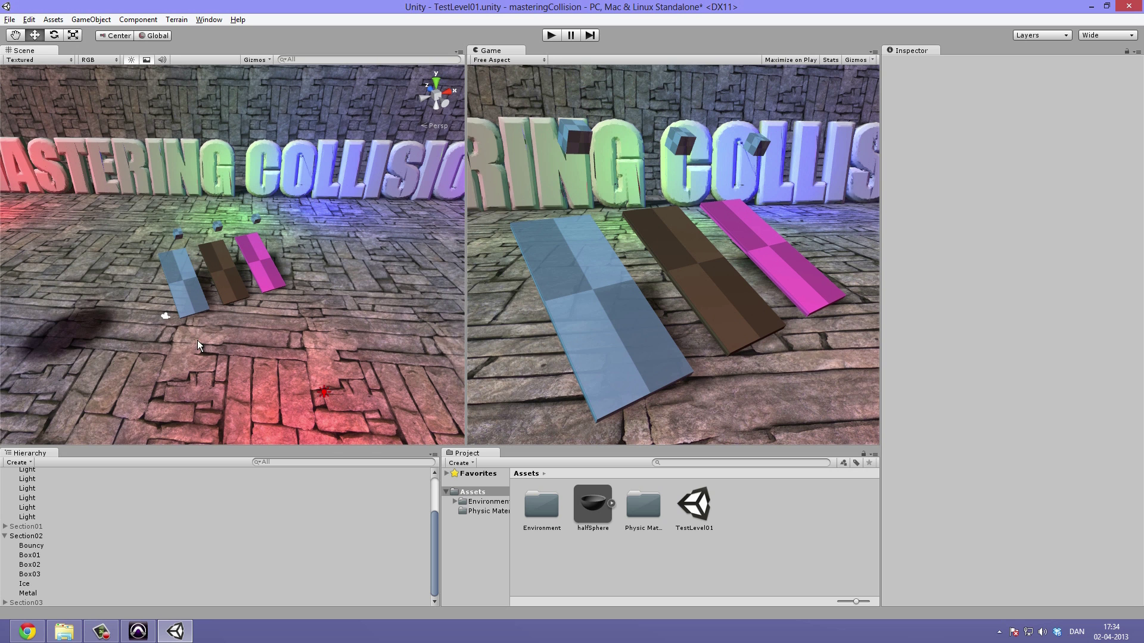
pyautogui.keyDown('alt'); pyautogui.moveTo(198, 341); pyautogui.dragTo(274, 281); pyautogui.keyUp('alt')
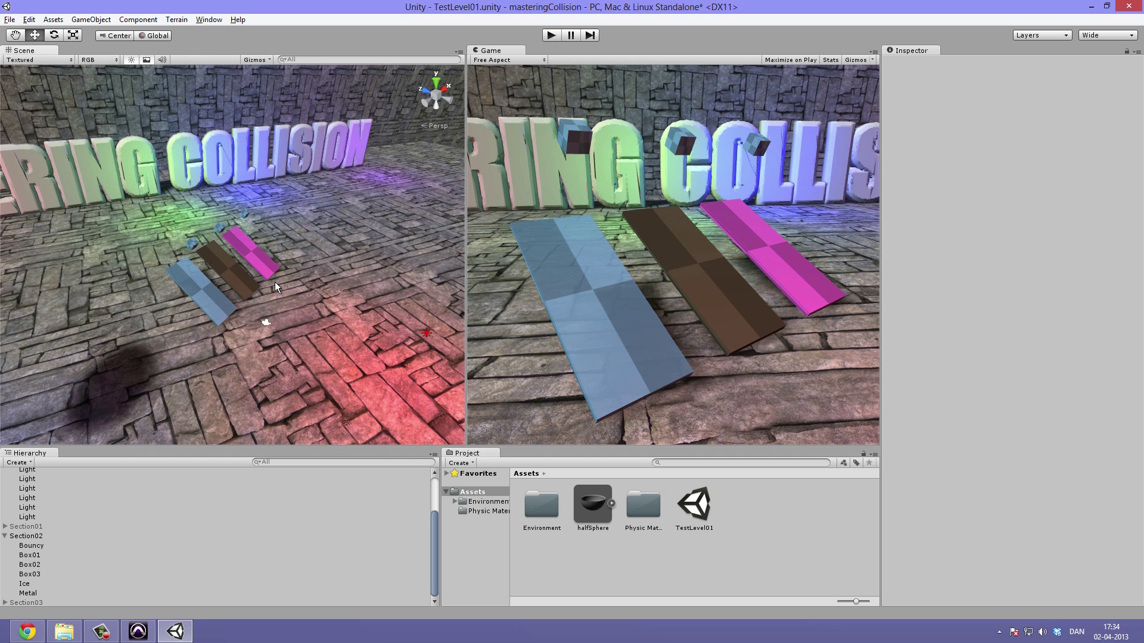
pyautogui.keyDown('alt'); pyautogui.moveTo(371, 221); pyautogui.dragTo(286, 257); pyautogui.keyUp('alt')
pyautogui.click(30, 536)
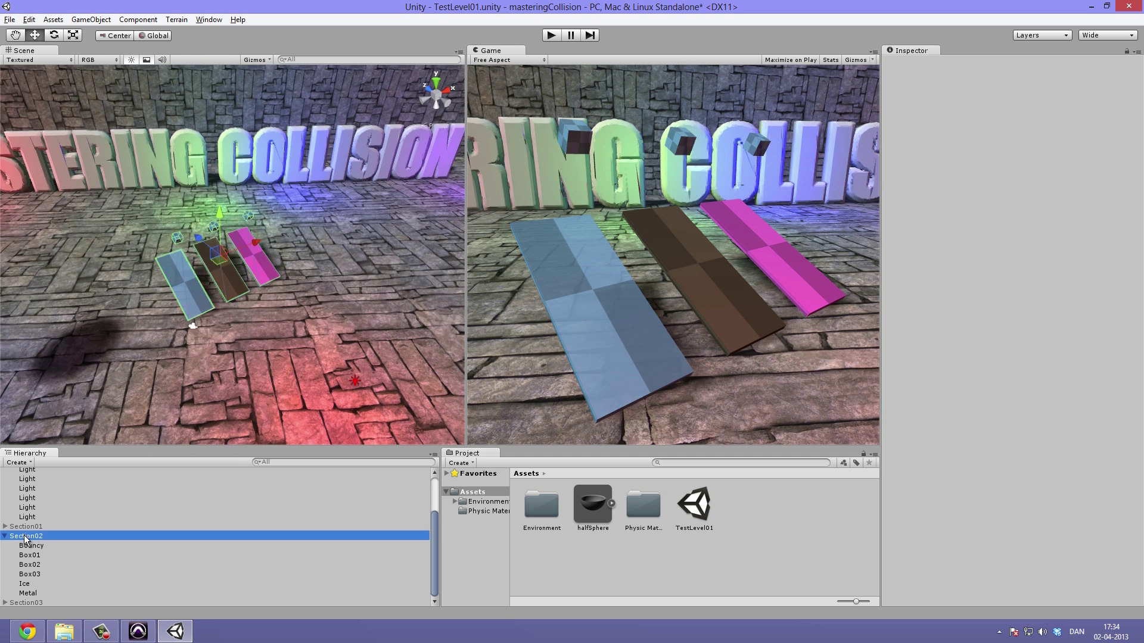
pyautogui.click(5, 536)
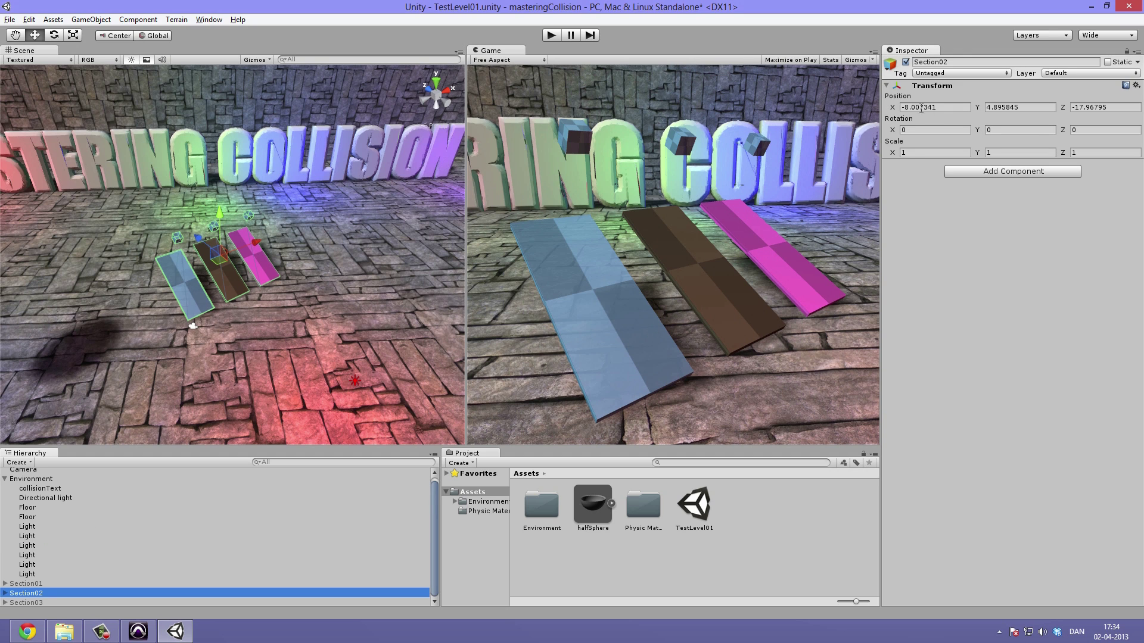
pyautogui.click(905, 62)
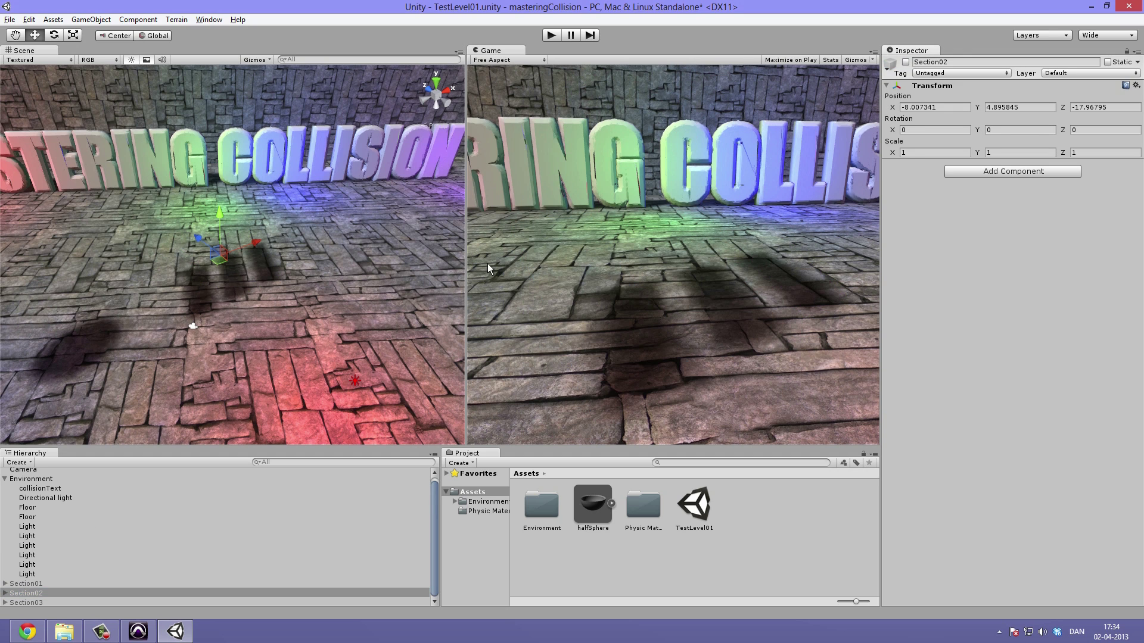
pyautogui.click(566, 584)
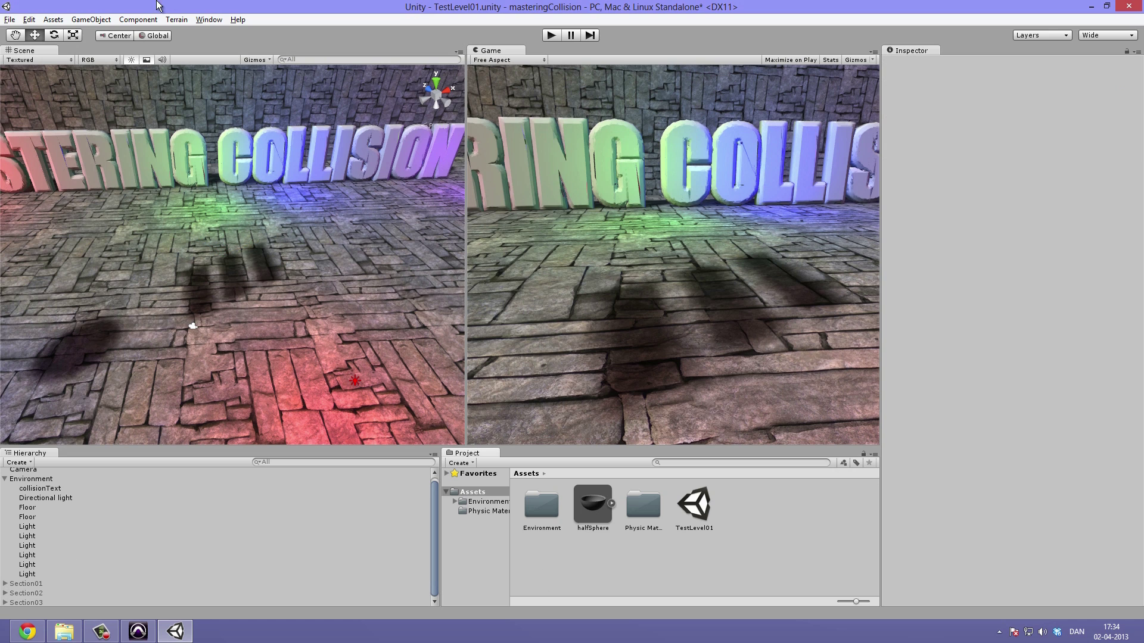
# Step: Locate the Physic Material option among the asset types that can be created, and leave without creating one
pyautogui.click(142, 21)
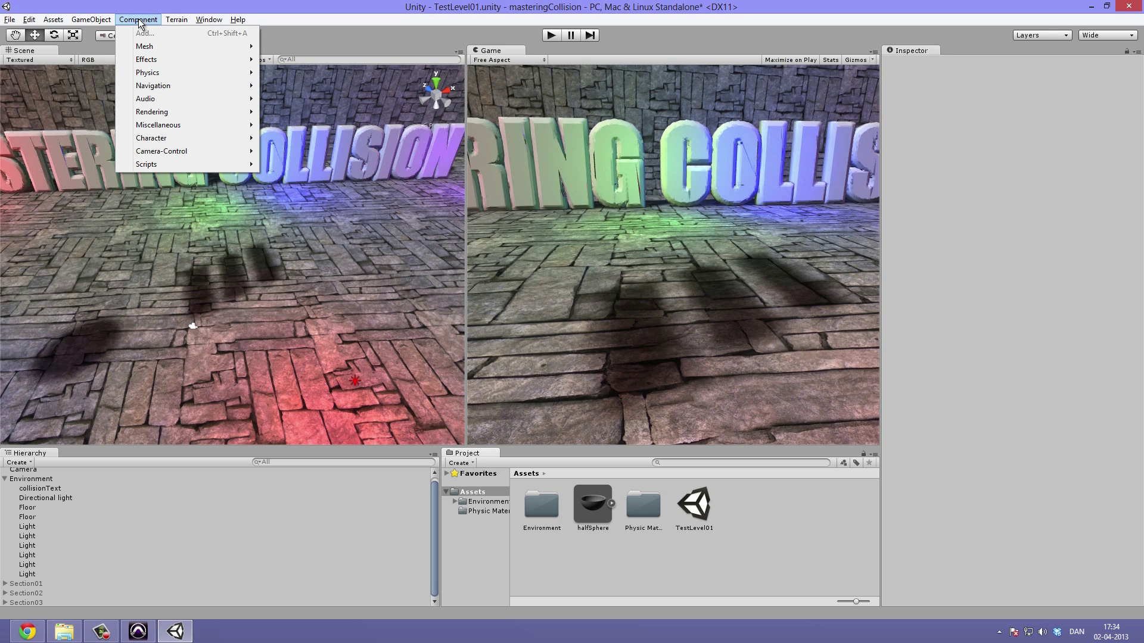
pyautogui.click(569, 574)
pyautogui.rightClick(568, 575)
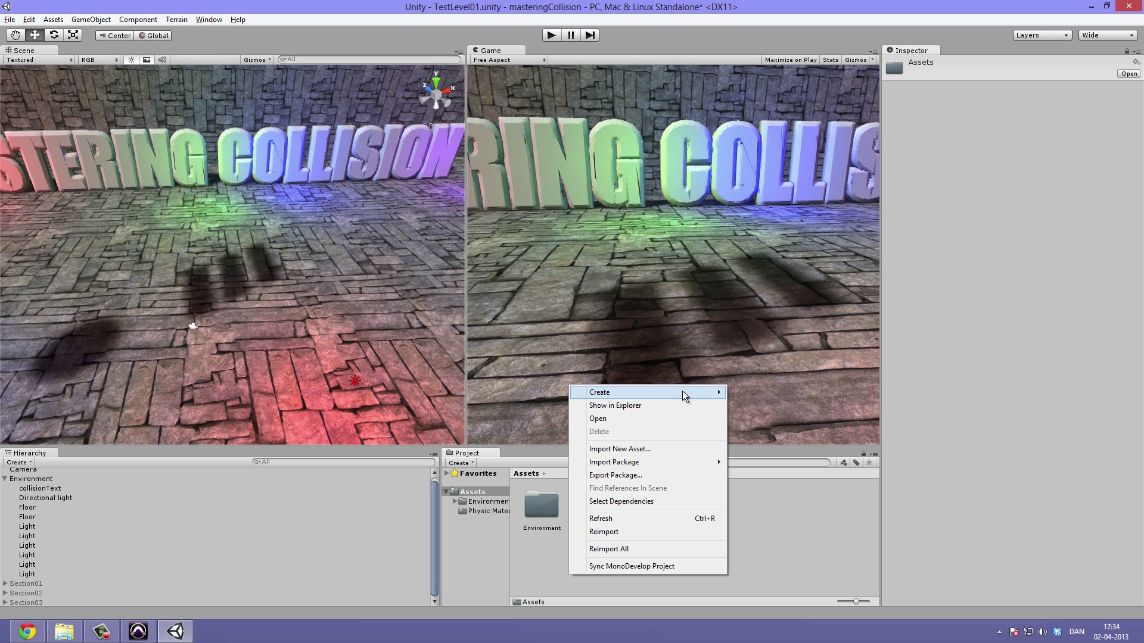
pyautogui.moveTo(681, 391)
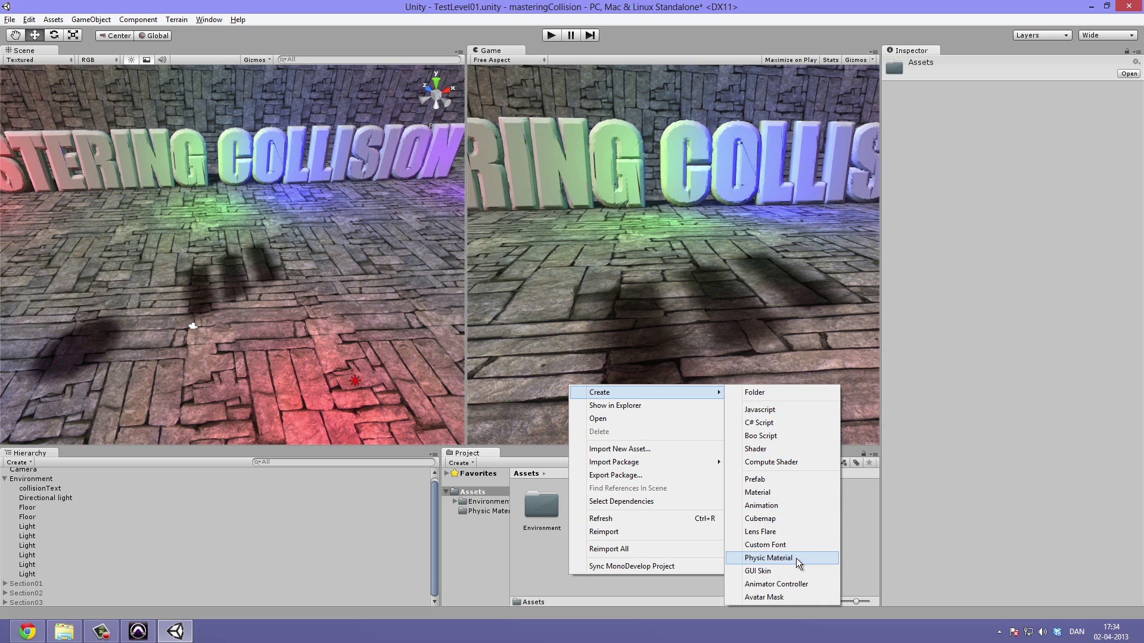
pyautogui.click(864, 508)
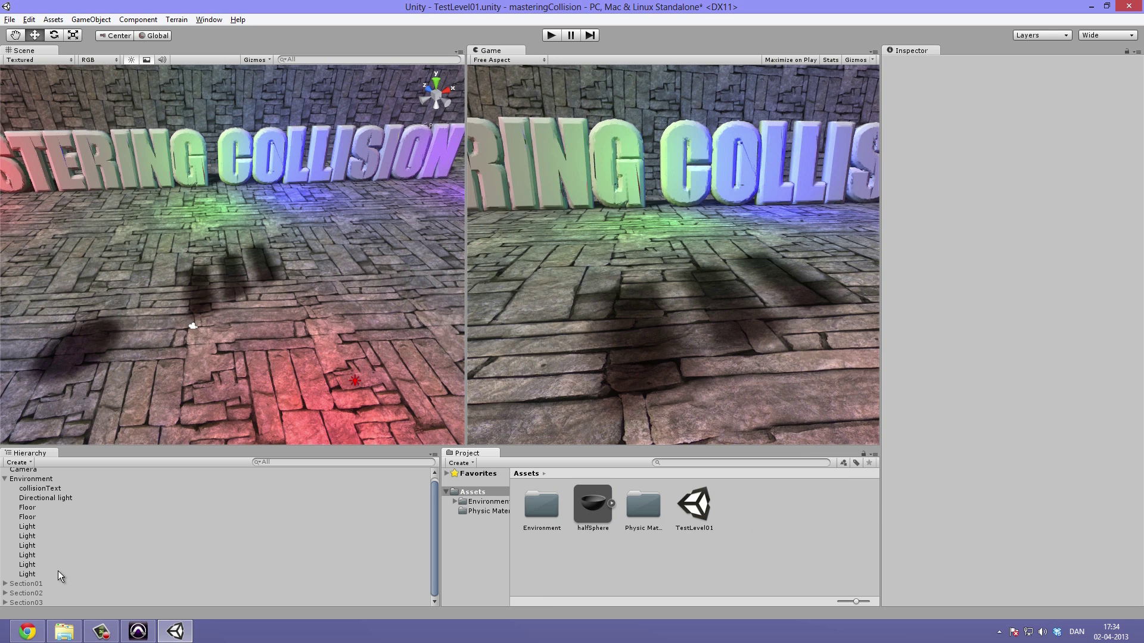
# Step: Activate the Section03 group and frame its weapon-like shape in the scene view
pyautogui.click(46, 602)
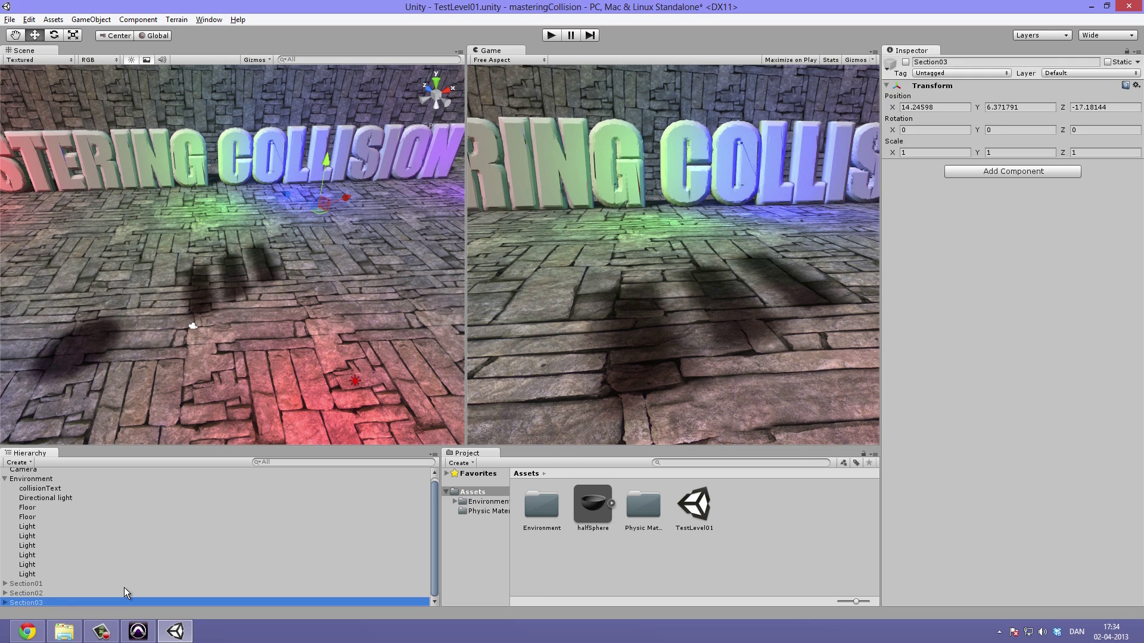
pyautogui.click(906, 62)
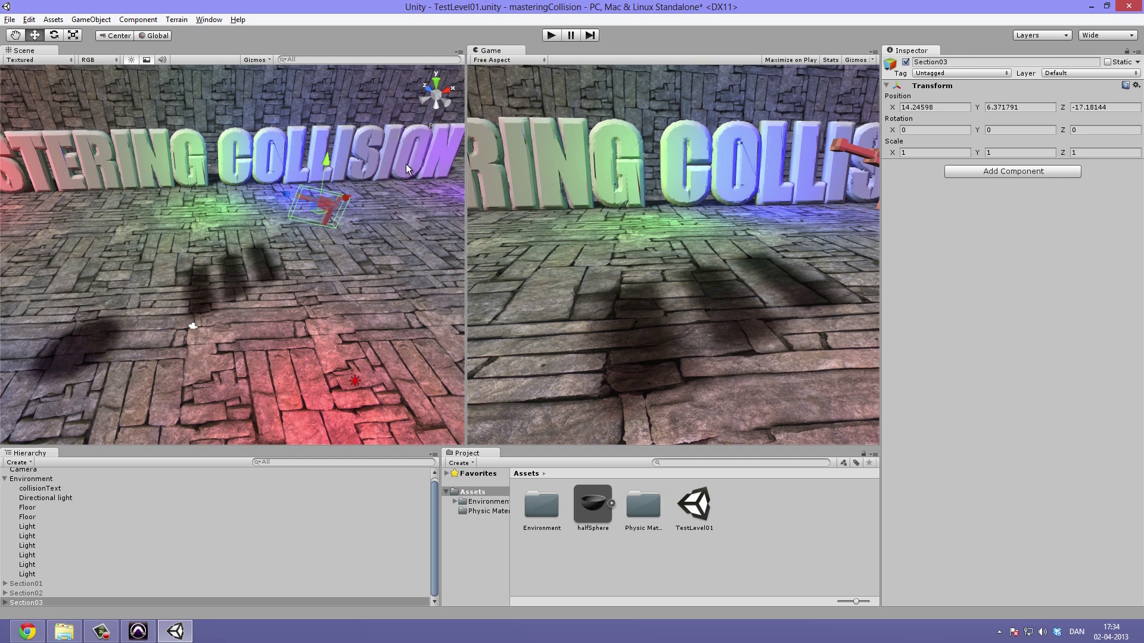
pyautogui.press('f')
pyautogui.keyDown('alt'); pyautogui.moveTo(417, 143); pyautogui.dragTo(328, 199); pyautogui.keyUp('alt')
# Step: Inspect the weirdShapeWrong object and how its Box Collider encloses the mesh from several angles
pyautogui.click(365, 129)
pyautogui.click(270, 242)
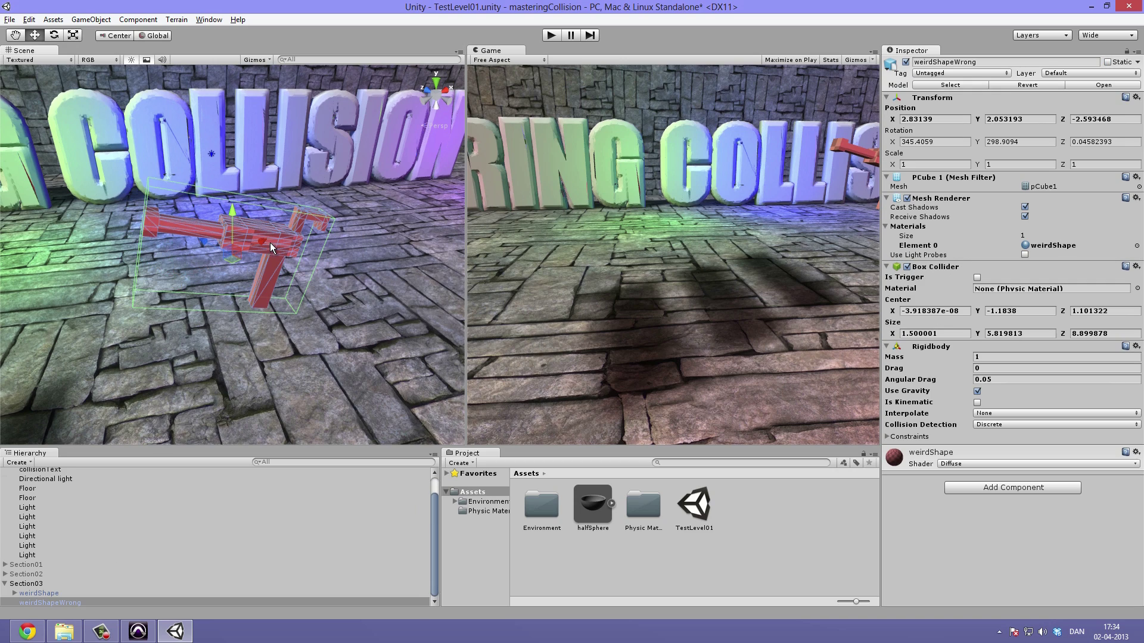
pyautogui.press('f')
pyautogui.keyDown('alt'); pyautogui.moveTo(389, 260); pyautogui.dragTo(314, 274); pyautogui.keyUp('alt')
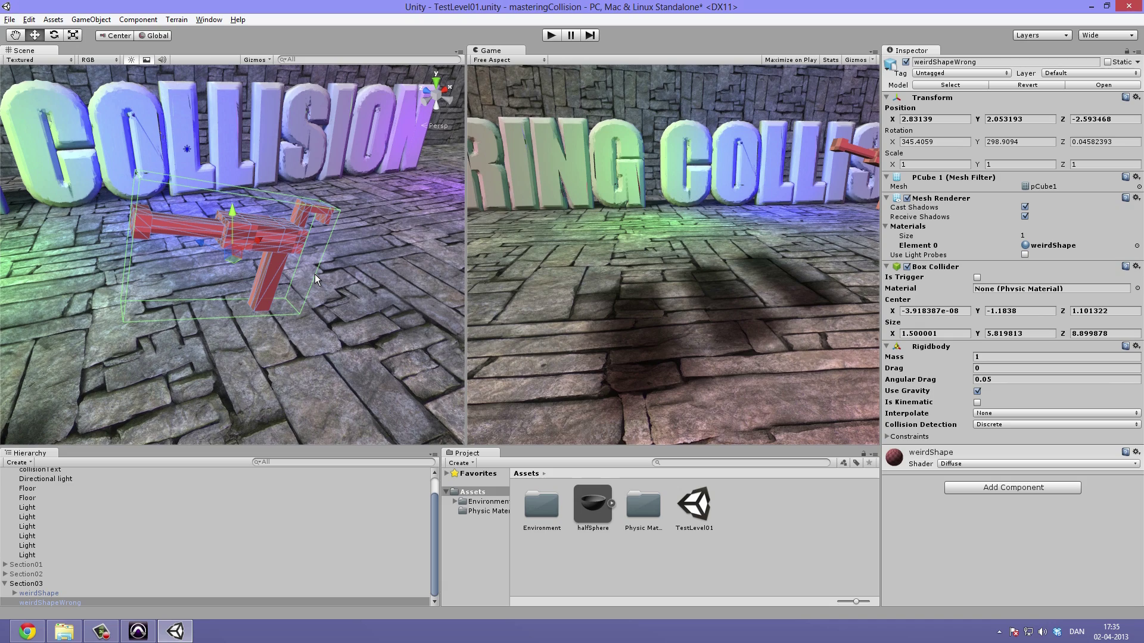
pyautogui.keyDown('alt'); pyautogui.moveTo(276, 263); pyautogui.dragTo(220, 238); pyautogui.keyUp('alt')
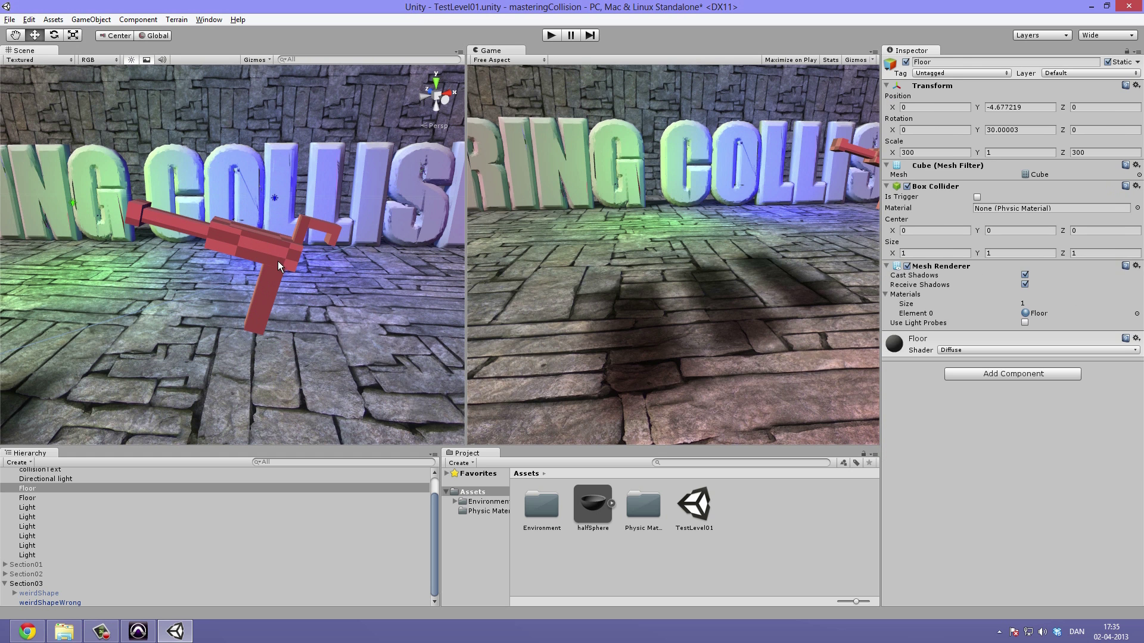
pyautogui.keyDown('alt'); pyautogui.moveTo(348, 168); pyautogui.dragTo(417, 245); pyautogui.keyUp('alt')
# Step: Move the Camera so that the weird shape is in the middle of the game view
pyautogui.scroll(-10, 270, 167)
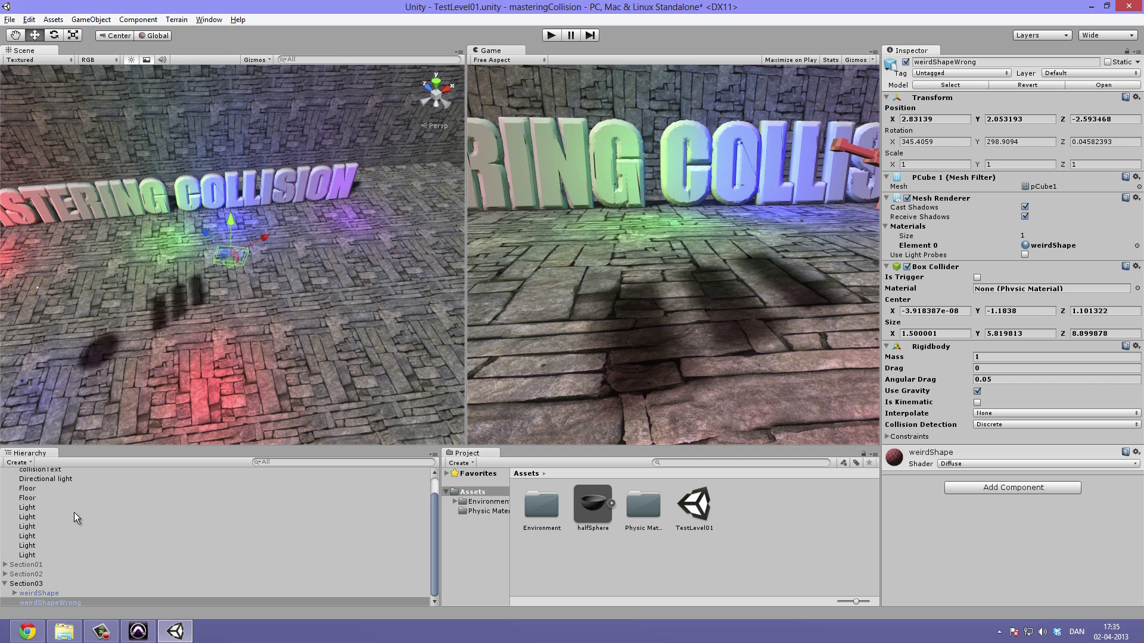
pyautogui.click(63, 574)
pyautogui.scroll(2, 62, 487)
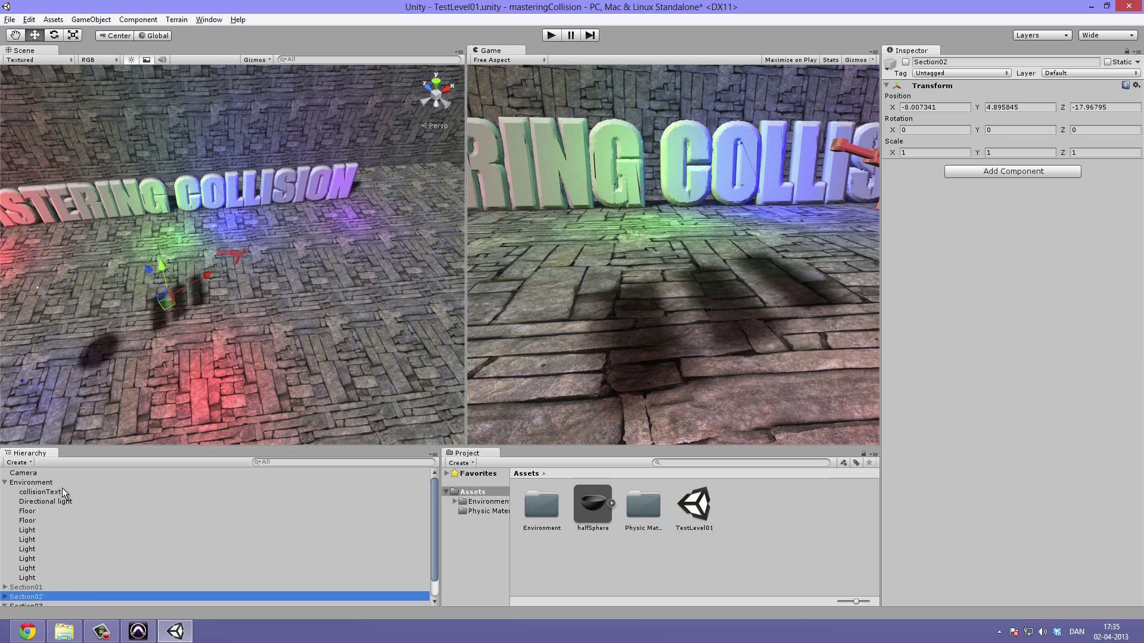
pyautogui.click(31, 472)
pyautogui.moveTo(184, 324); pyautogui.dragTo(302, 285)
pyautogui.click(489, 112)
# Step: Run the scene to test how weirdShapeWrong lands with its single Box Collider, and stop it
pyautogui.click(226, 251)
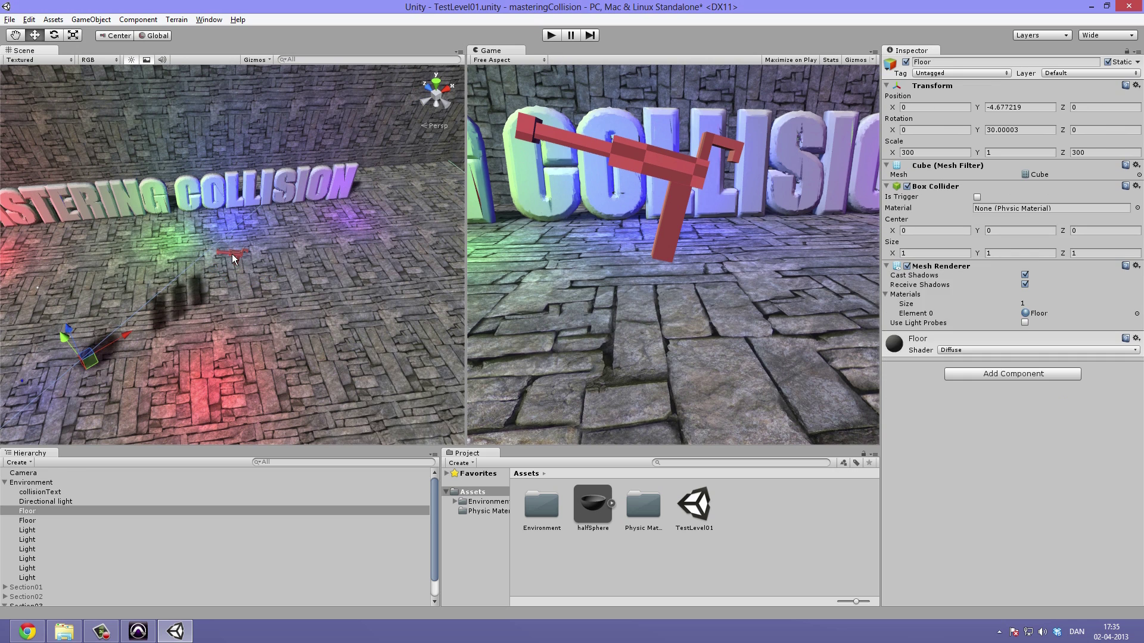
pyautogui.press('f')
pyautogui.click(543, 35)
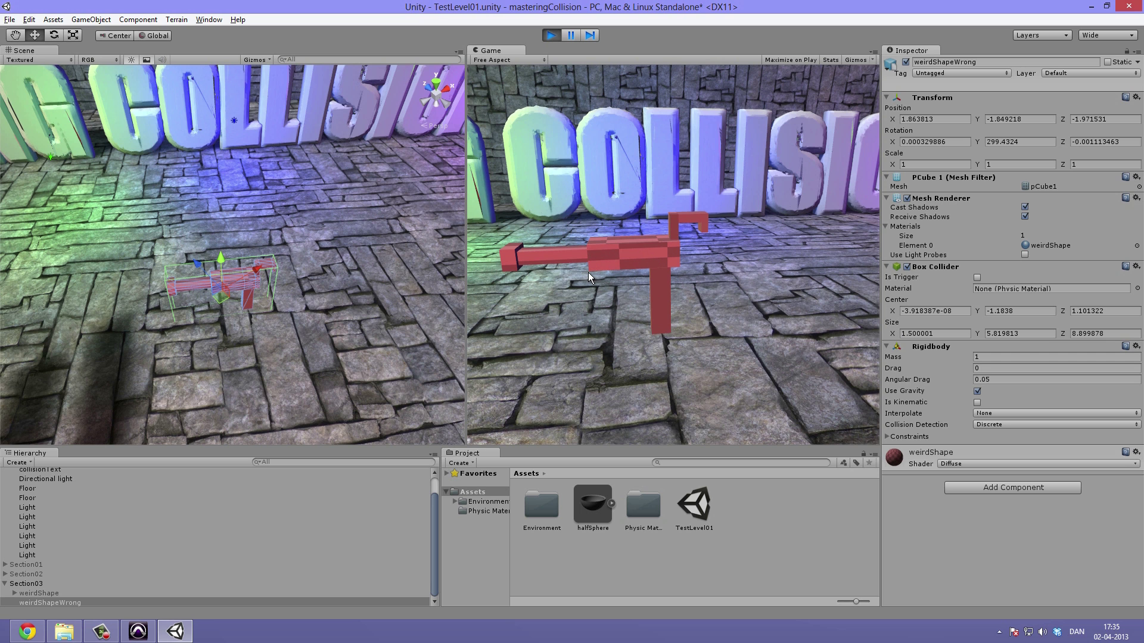
pyautogui.click(551, 35)
# Step: Remove the Box Collider from weirdShapeWrong, and open the list of addable components without adding one
pyautogui.scroll(5, 298, 225)
pyautogui.keyDown('alt'); pyautogui.moveTo(298, 225); pyautogui.dragTo(337, 205); pyautogui.keyUp('alt')
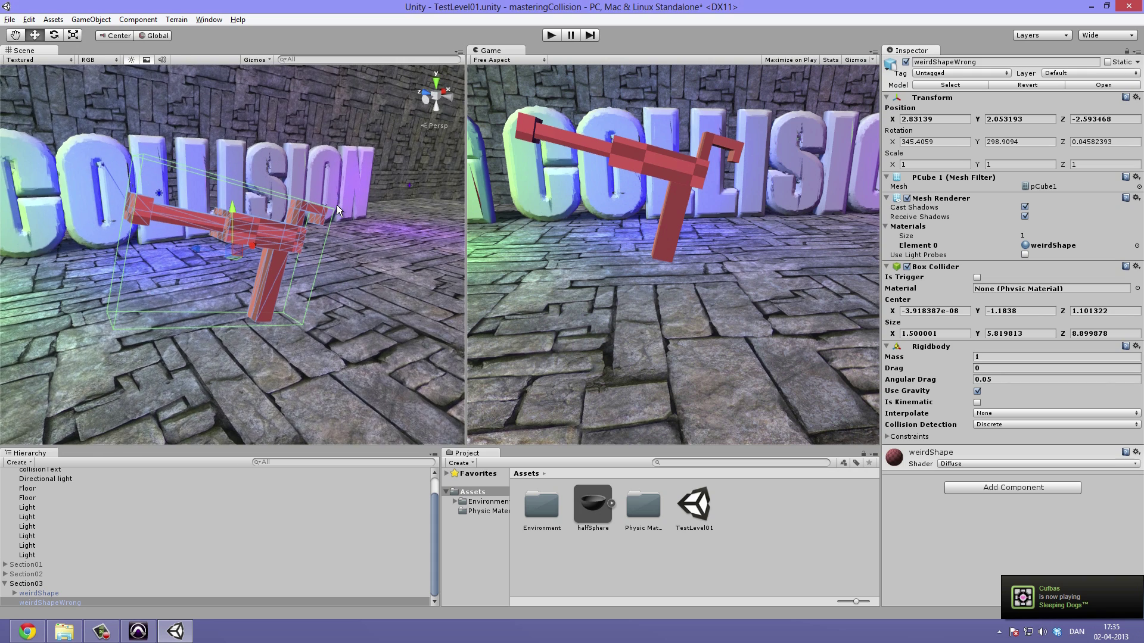
pyautogui.keyDown('alt'); pyautogui.moveTo(211, 248); pyautogui.dragTo(321, 247); pyautogui.keyUp('alt')
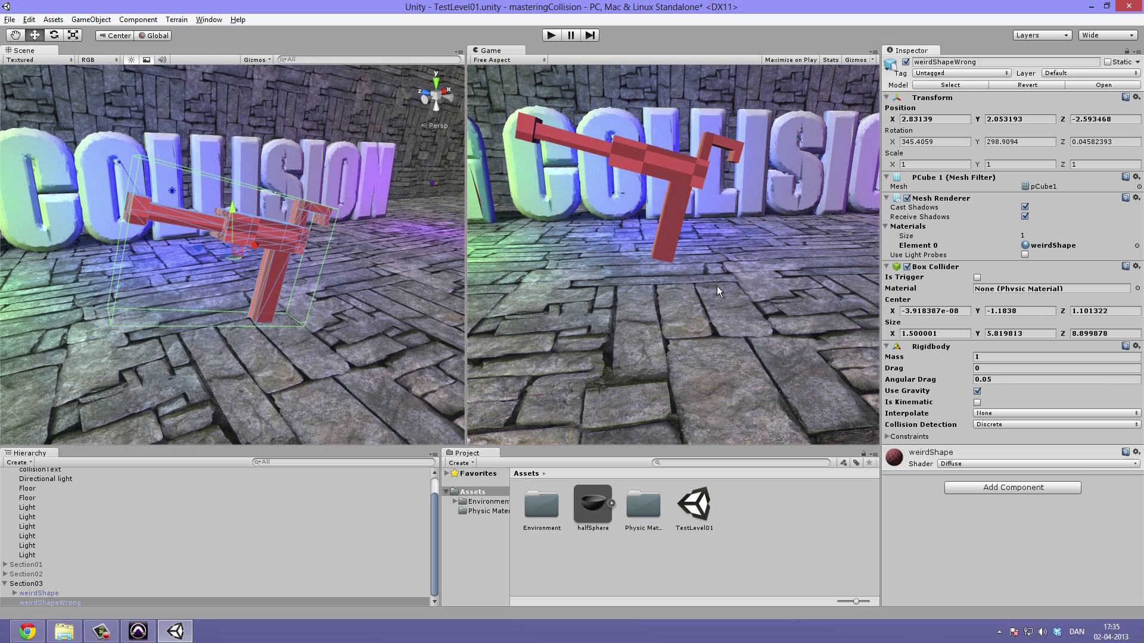
pyautogui.rightClick(935, 266)
pyautogui.click(996, 294)
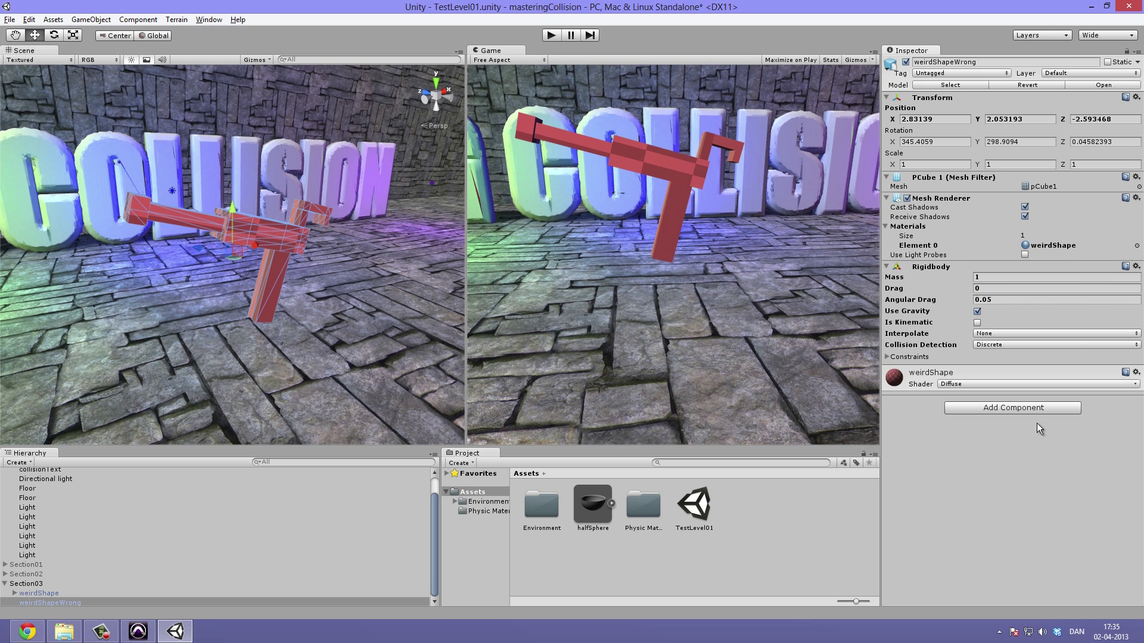
pyautogui.click(1027, 411)
pyautogui.click(955, 453)
# Step: Deactivate weirdShapeWrong and activate the weirdShape object in its place
pyautogui.click(98, 601)
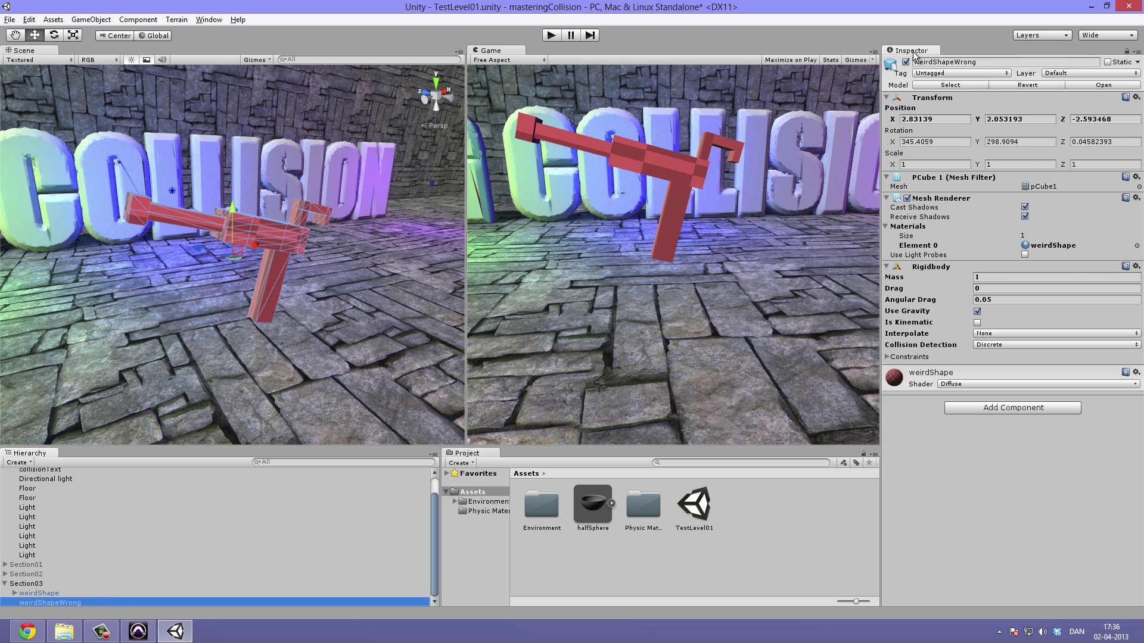
pyautogui.keyDown('alt'); pyautogui.moveTo(317, 256); pyautogui.dragTo(349, 255); pyautogui.keyUp('alt')
pyautogui.scroll(2, 349, 255)
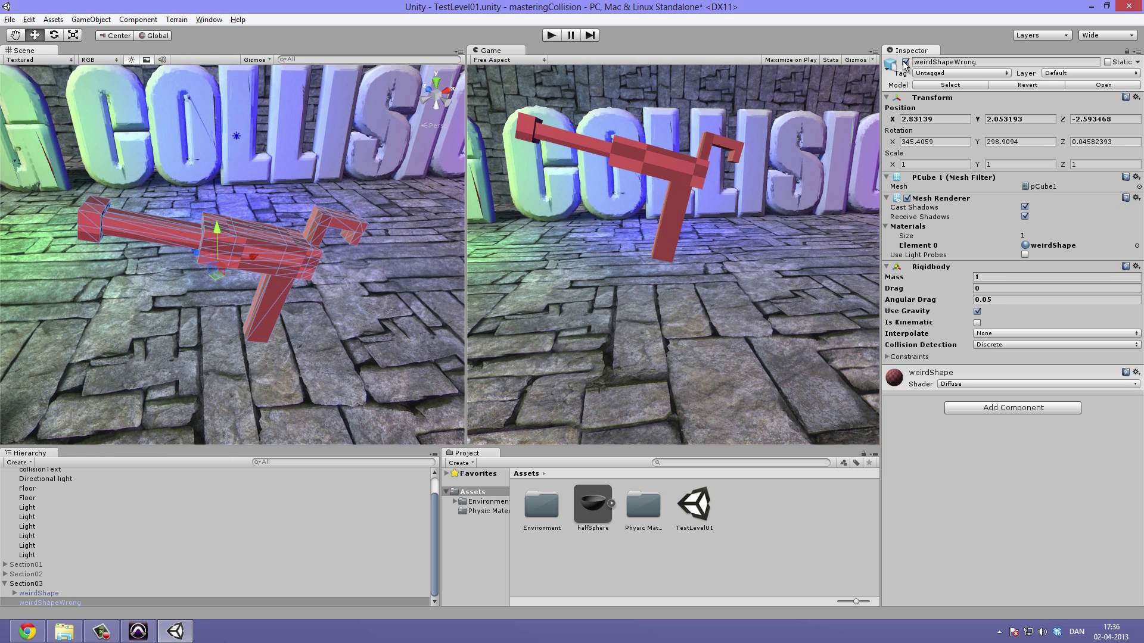
pyautogui.click(905, 64)
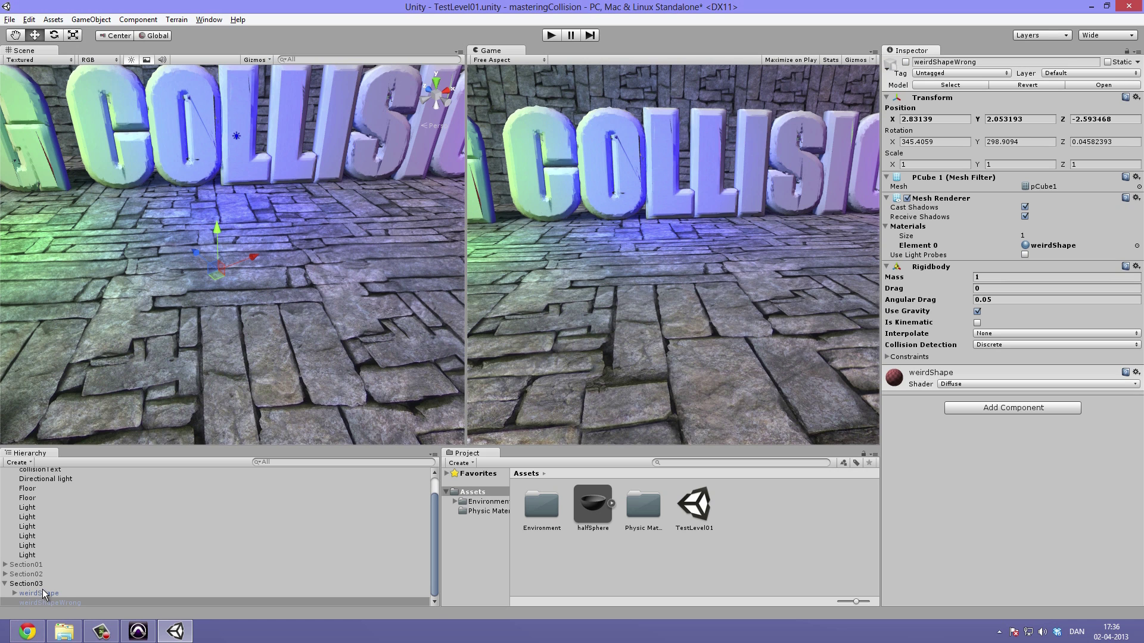
pyautogui.click(46, 594)
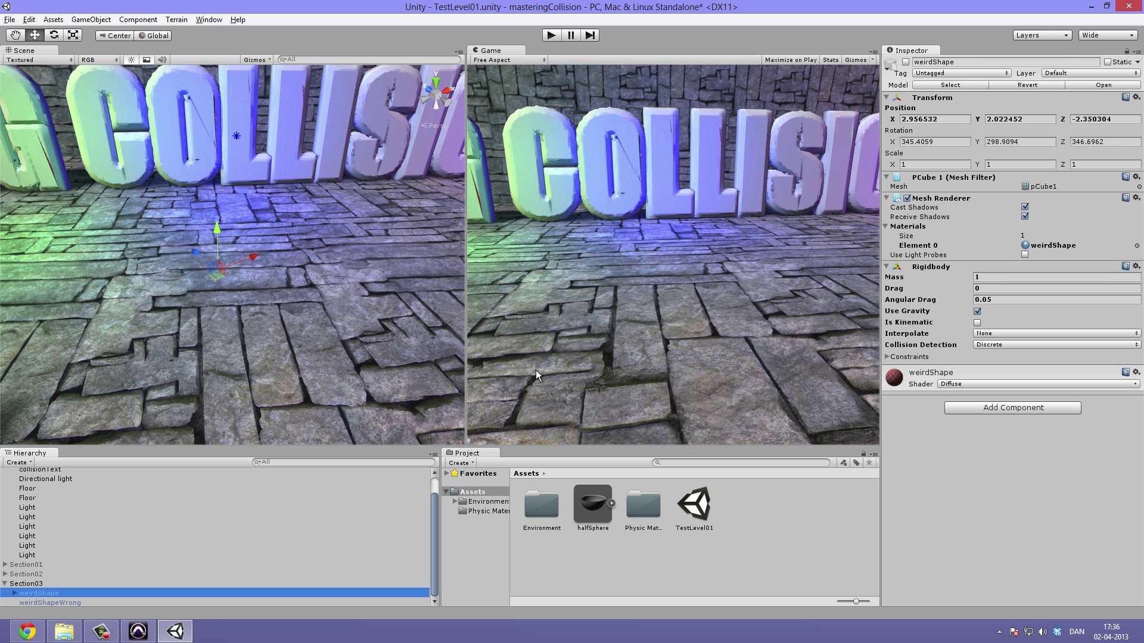
pyautogui.click(906, 63)
# Step: Examine the colliders that follow weirdShape's form and run the scene to test how it lands
pyautogui.keyDown('alt'); pyautogui.moveTo(316, 308); pyautogui.dragTo(370, 306); pyautogui.keyUp('alt')
pyautogui.click(335, 263)
pyautogui.keyDown('alt'); pyautogui.moveTo(335, 263); pyautogui.dragTo(263, 303); pyautogui.keyUp('alt')
pyautogui.click(227, 217)
pyautogui.keyDown('alt'); pyautogui.moveTo(62, 249); pyautogui.dragTo(314, 188); pyautogui.keyUp('alt')
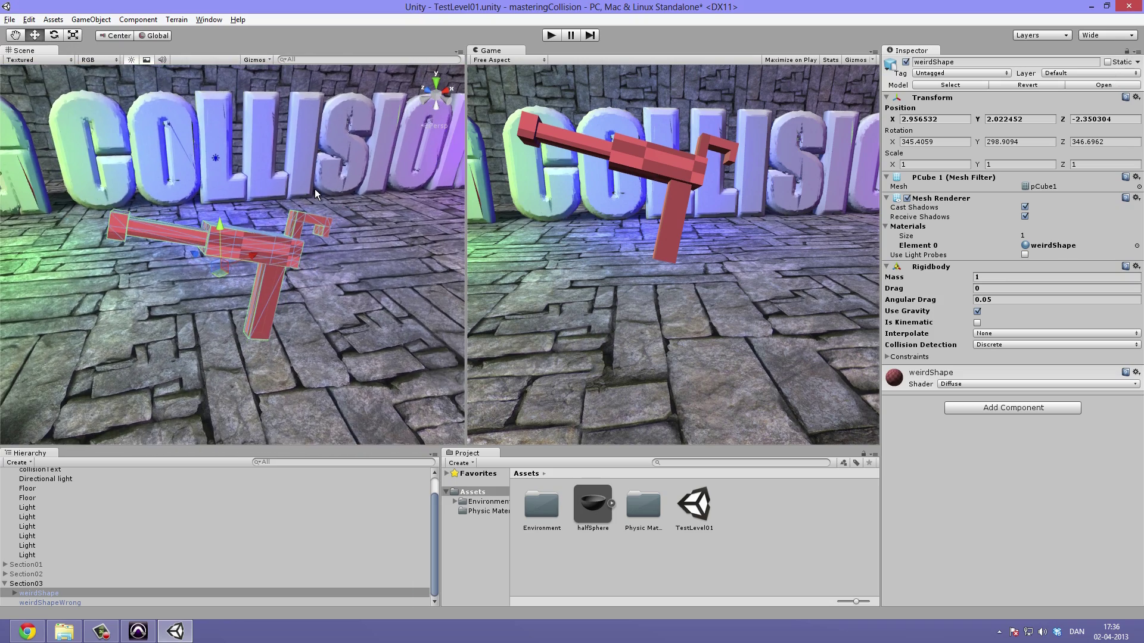
pyautogui.click(549, 35)
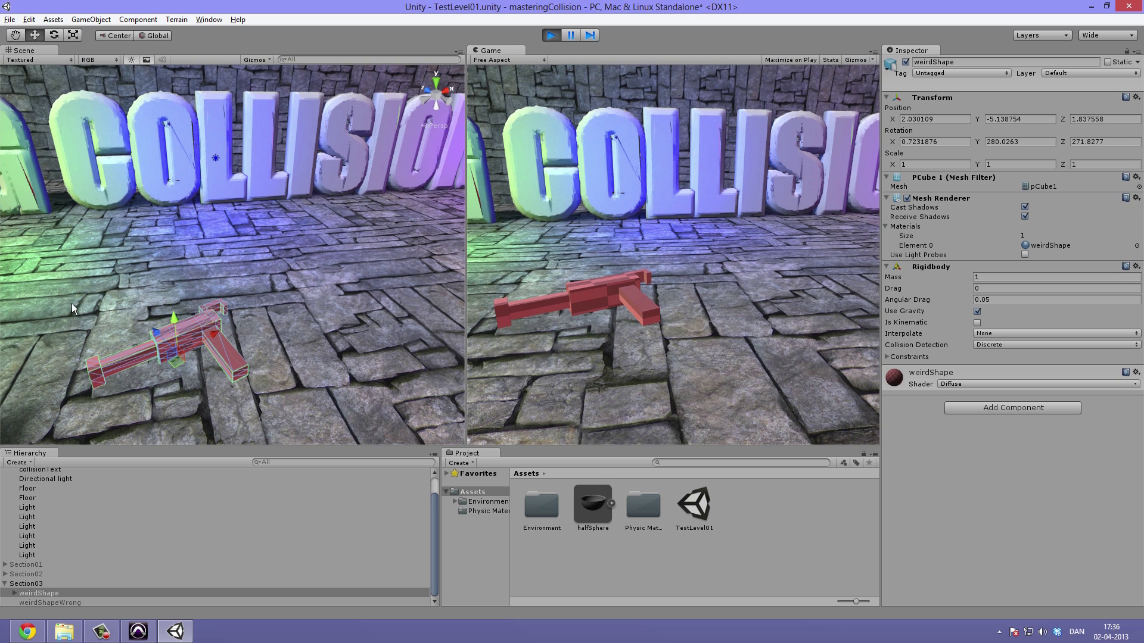
# Step: Stop the running scene and expand weirdShape in the object hierarchy
pyautogui.click(551, 36)
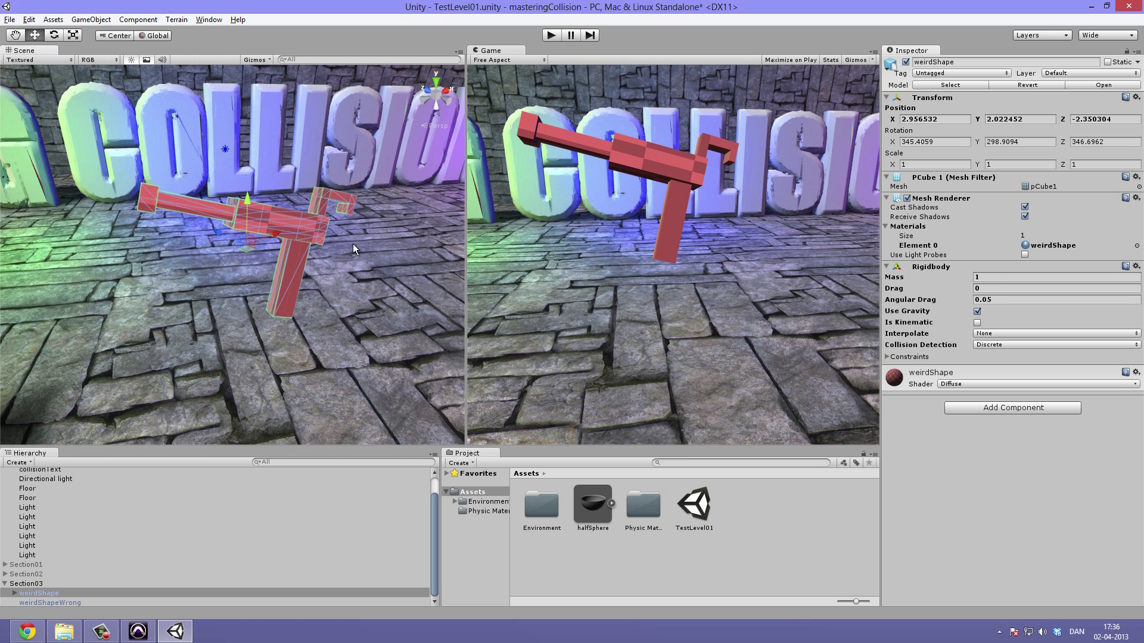
pyautogui.moveTo(353, 249); pyautogui.dragTo(348, 244, button='right')
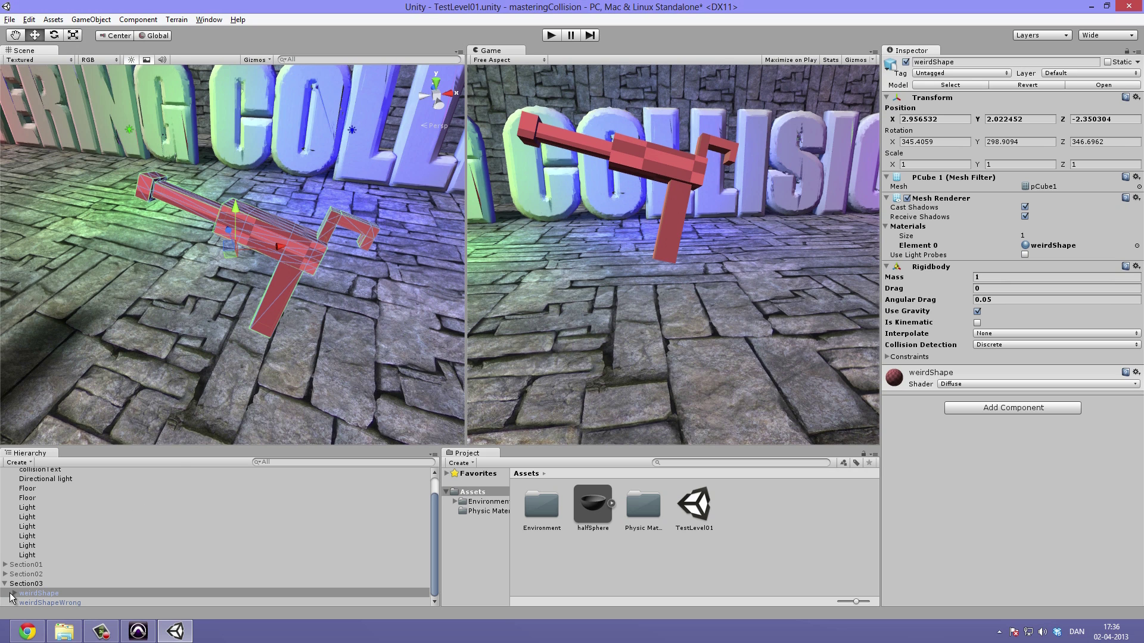
pyautogui.click(39, 593)
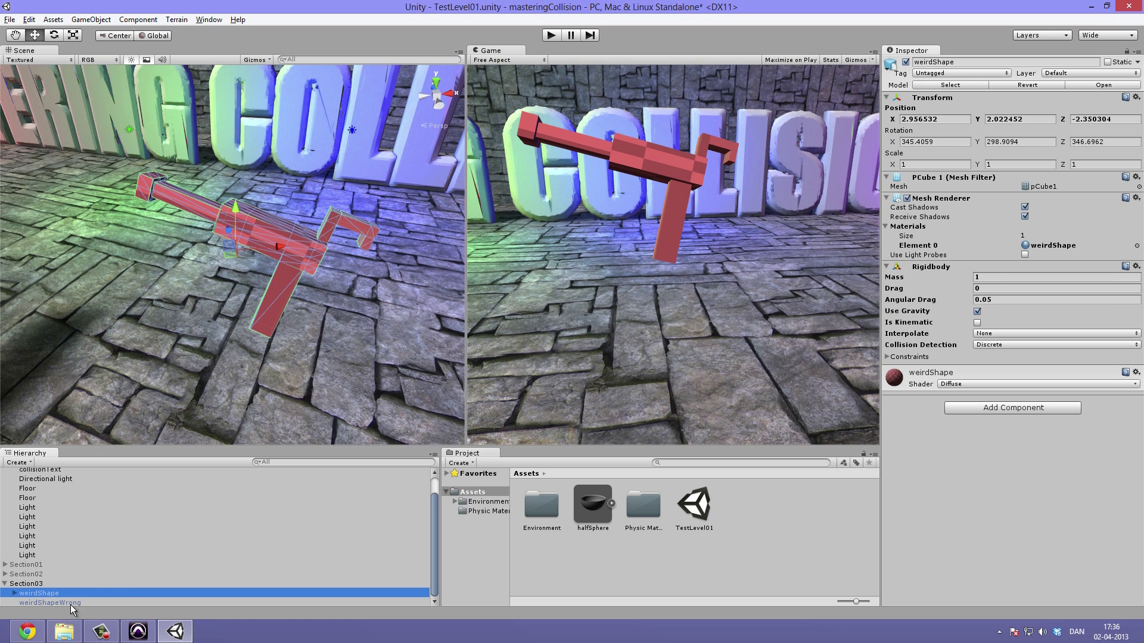
pyautogui.click(15, 594)
pyautogui.scroll(-1, 172, 576)
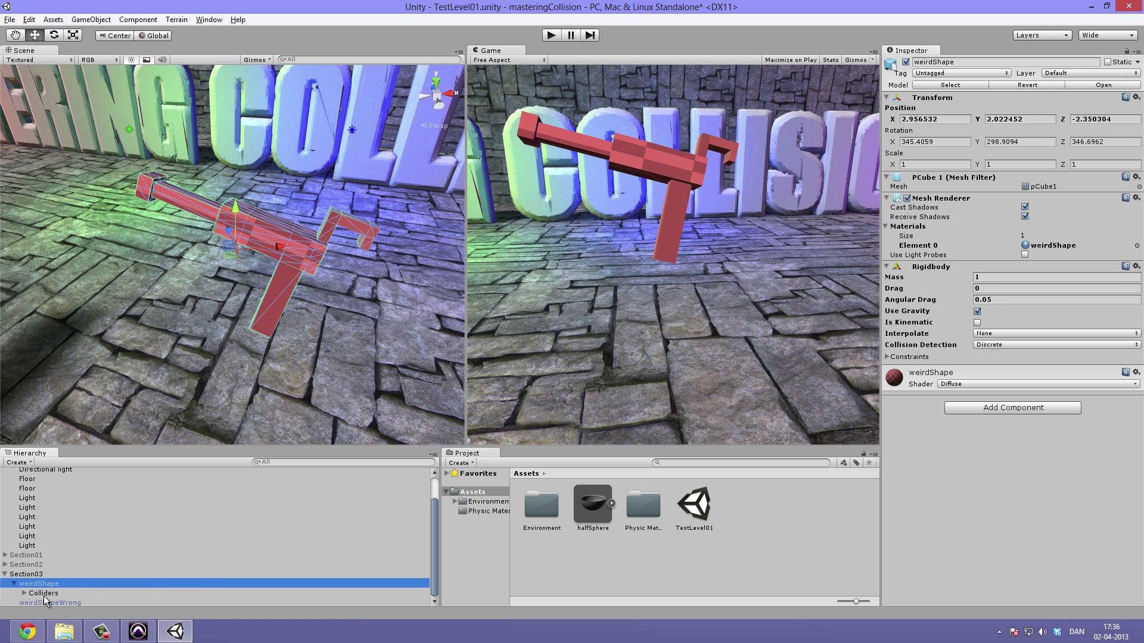
# Step: Expand weirdShape's Colliders group and examine the Box Collider on its Collision01 child around the central body
pyautogui.click(63, 594)
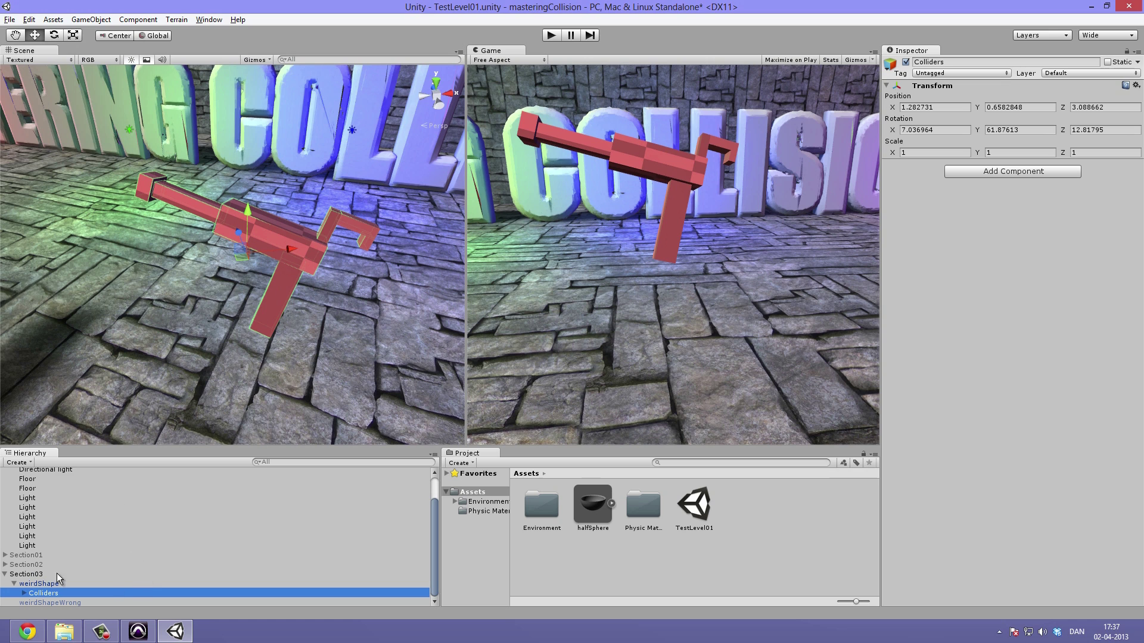
pyautogui.click(23, 593)
pyautogui.click(67, 601)
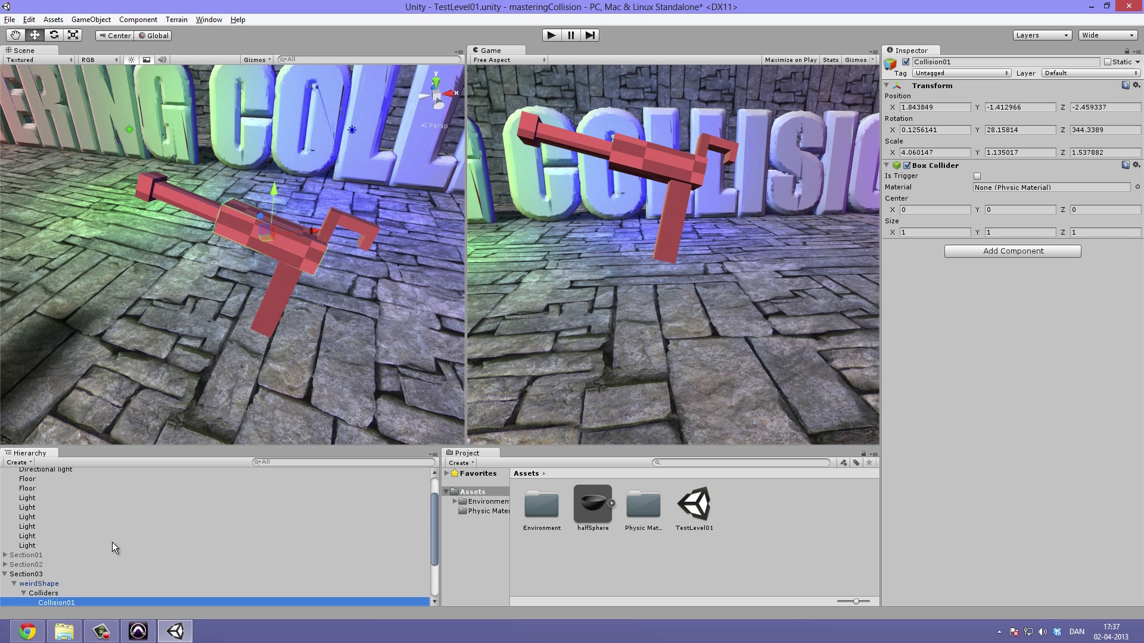
pyautogui.scroll(-3, 107, 543)
pyautogui.click(75, 554)
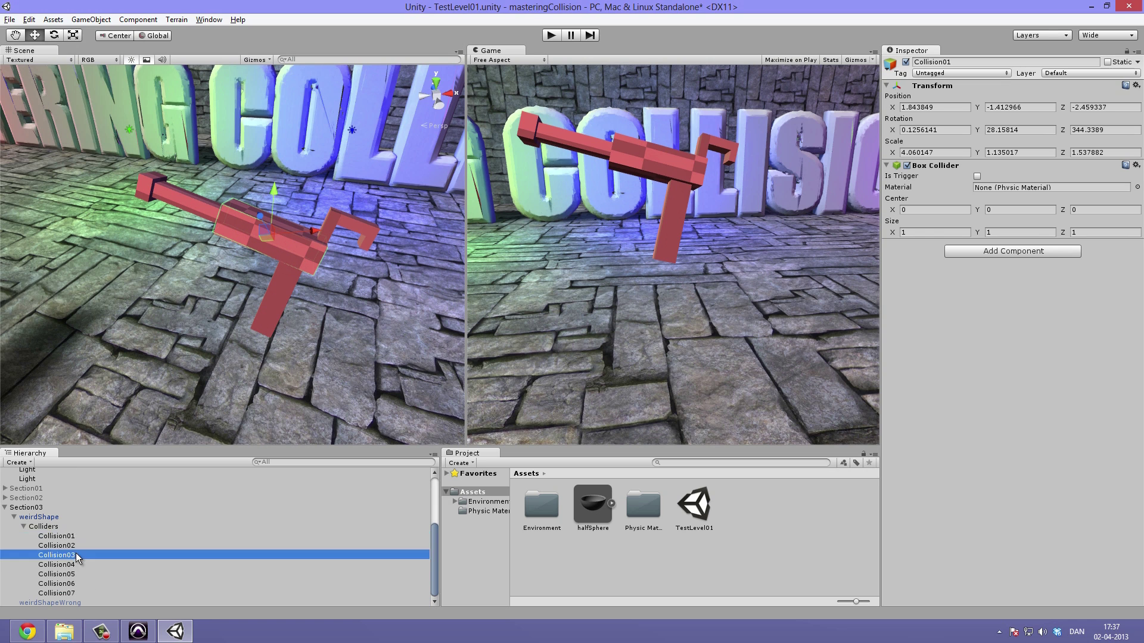
pyautogui.click(75, 536)
pyautogui.keyDown('alt'); pyautogui.moveTo(262, 280); pyautogui.dragTo(320, 239); pyautogui.keyUp('alt')
pyautogui.keyDown('alt'); pyautogui.moveTo(369, 411); pyautogui.dragTo(179, 471); pyautogui.keyUp('alt')
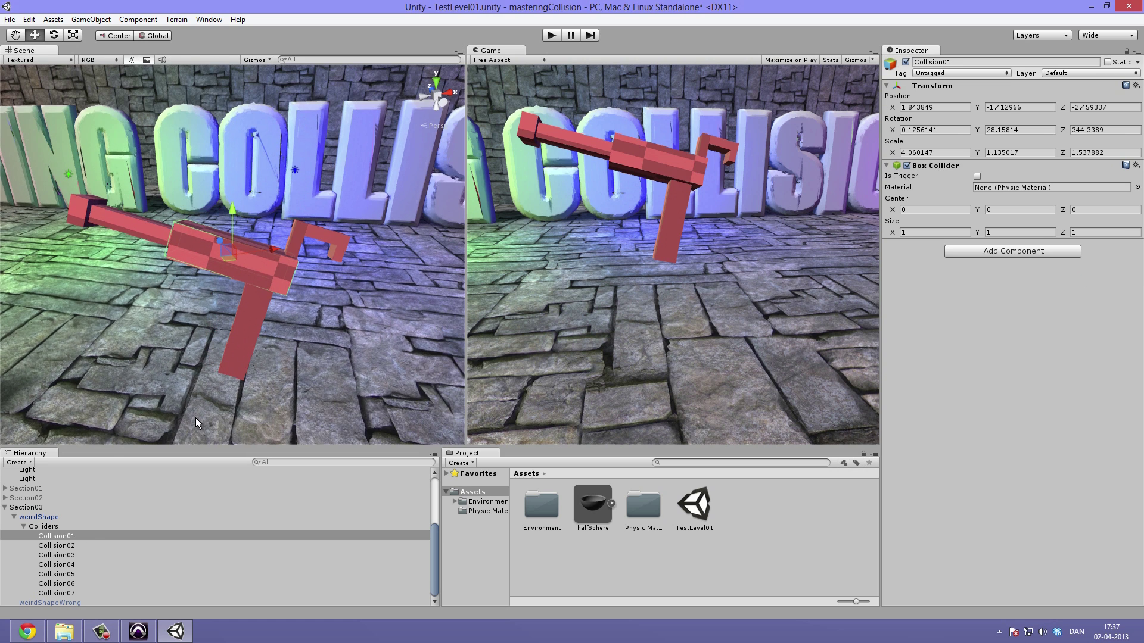
# Step: Go through the remaining collider children down to Collision07 to see which part each covers, and collapse the Colliders group
pyautogui.click(84, 545)
pyautogui.click(82, 563)
pyautogui.click(83, 576)
pyautogui.press('Down')
pyautogui.press('Down')
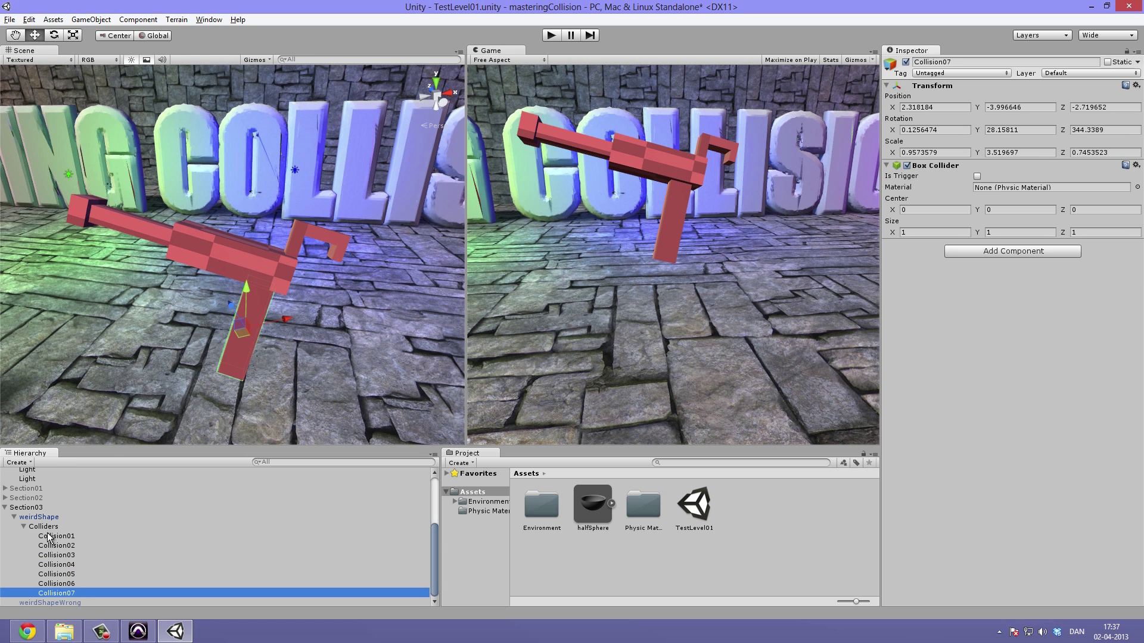
pyautogui.click(40, 527)
pyautogui.press('Left')
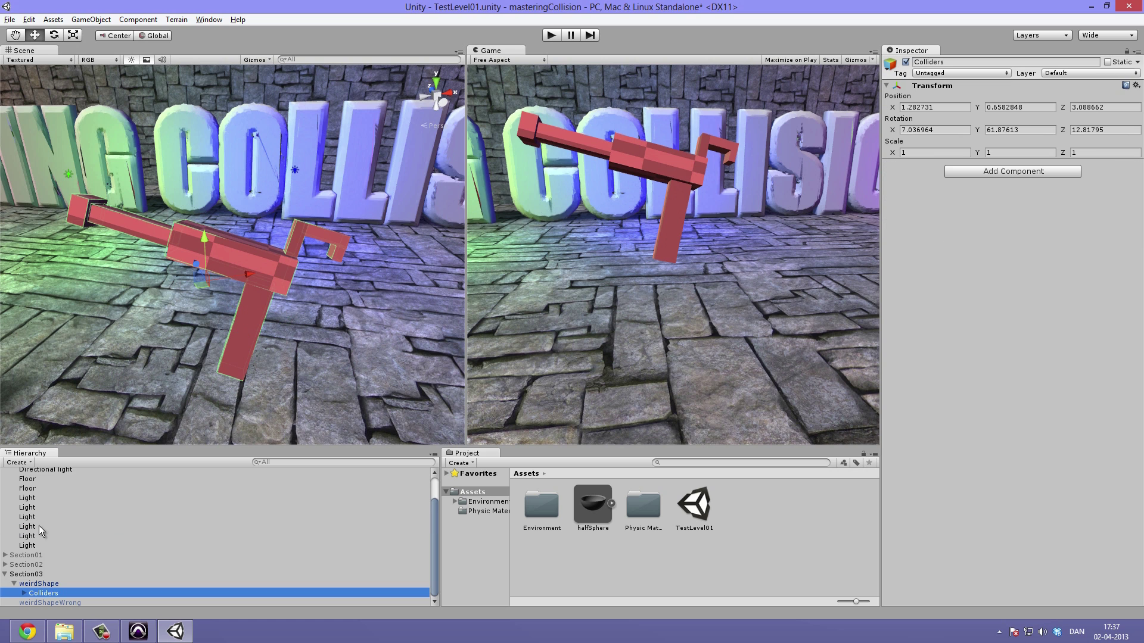
# Step: Inspect weirdShape from another angle and browse the Physics components available for its Colliders object without adding one
pyautogui.click(40, 584)
pyautogui.keyDown('alt'); pyautogui.moveTo(338, 305); pyautogui.dragTo(410, 315); pyautogui.keyUp('alt')
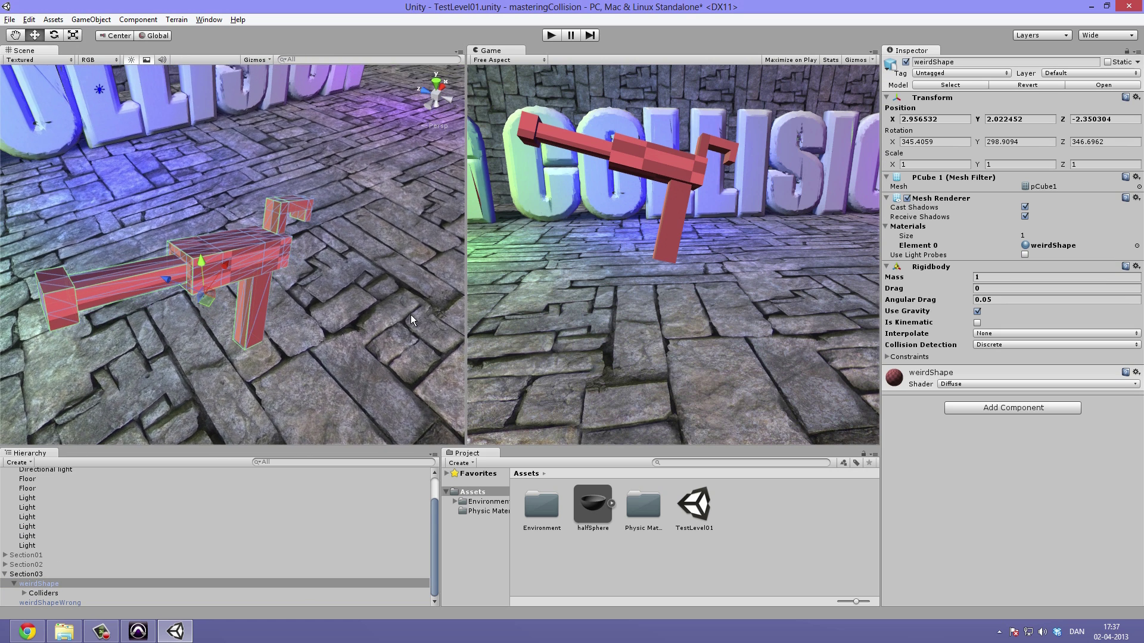
pyautogui.click(33, 593)
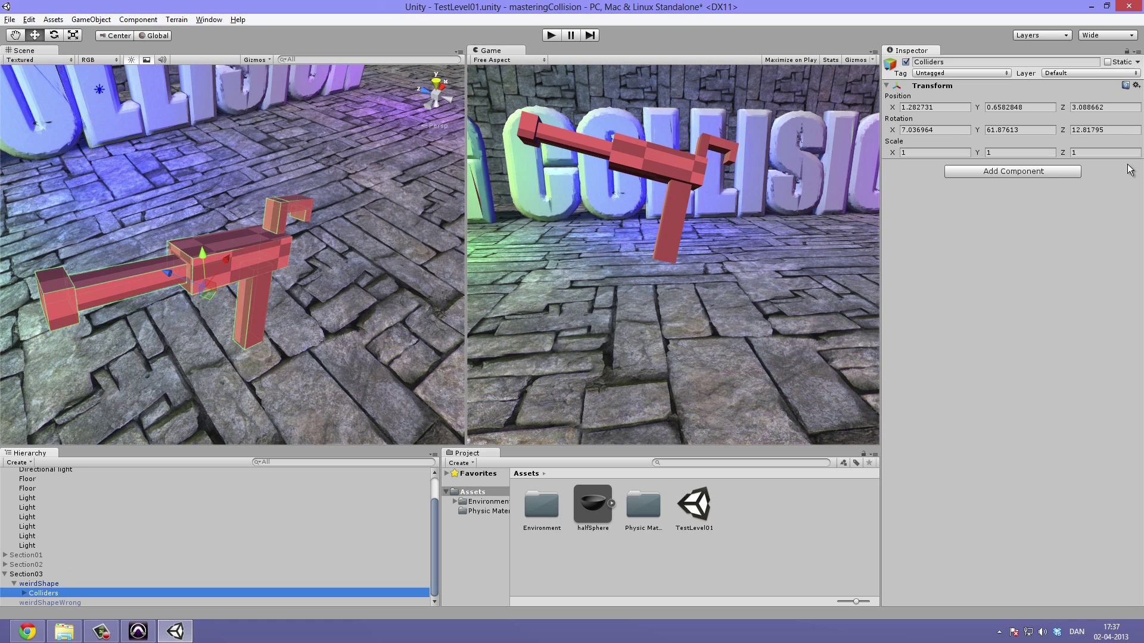
pyautogui.click(1046, 171)
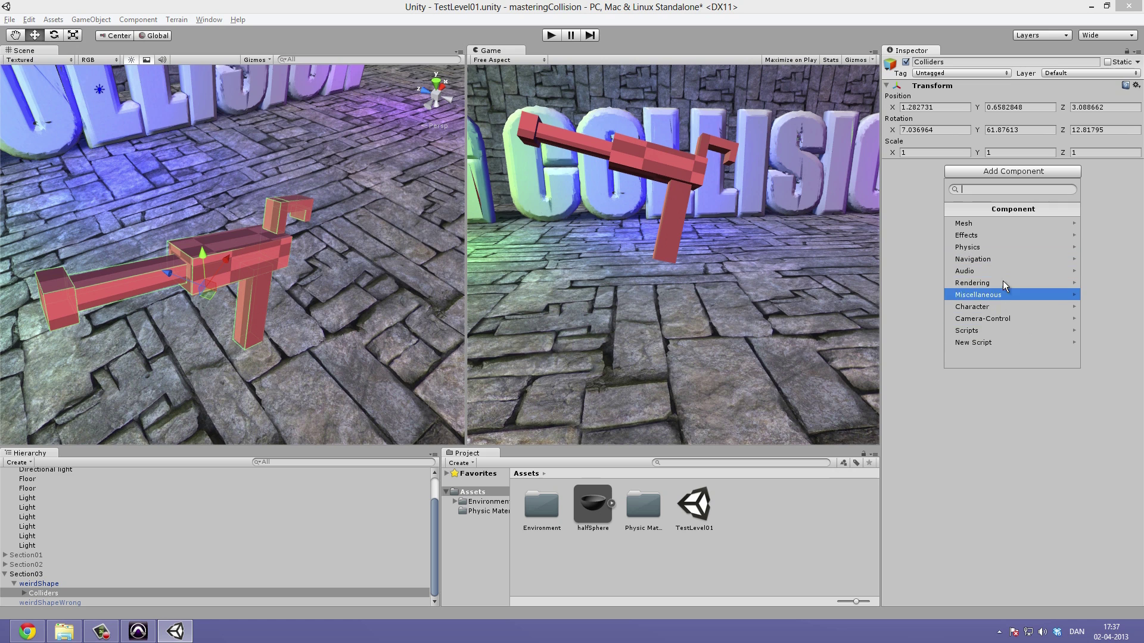
pyautogui.click(987, 248)
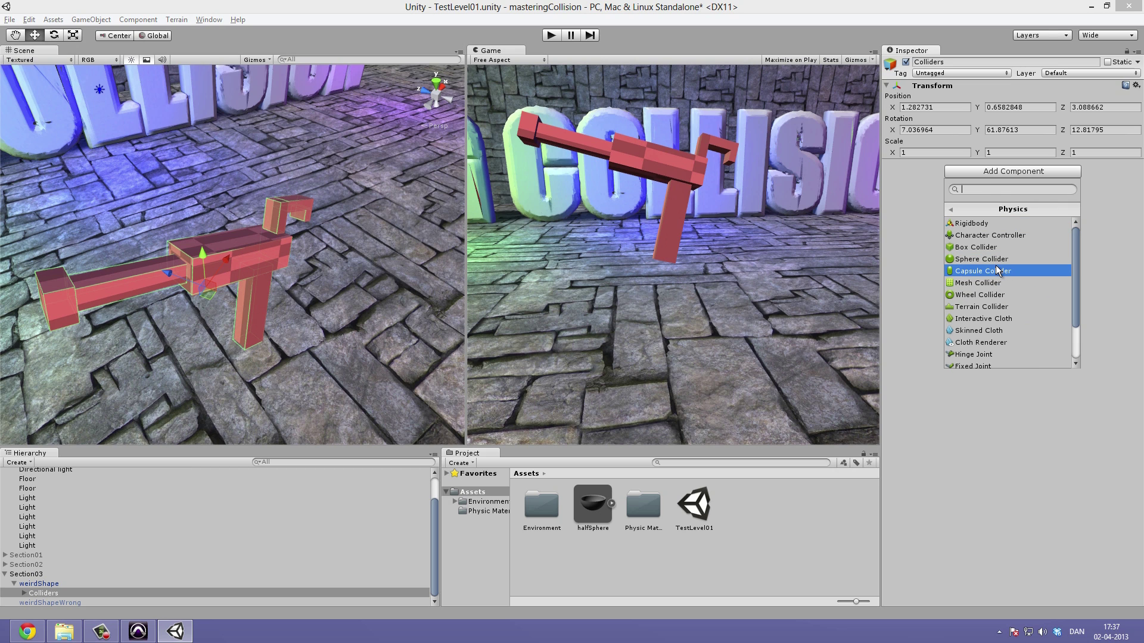
pyautogui.click(1052, 469)
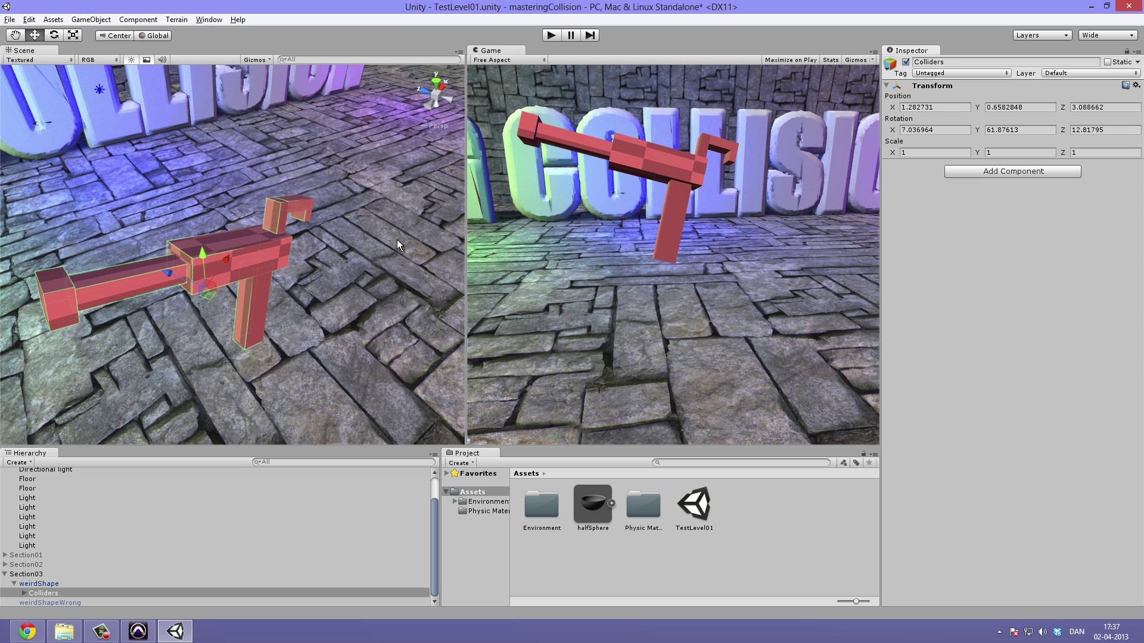
# Step: Deselect weirdShape's Colliders object and collapse the Section03 group in the hierarchy
pyautogui.click(348, 280)
pyautogui.moveTo(348, 280); pyautogui.dragTo(30, 570, button='right')
pyautogui.click(6, 574)
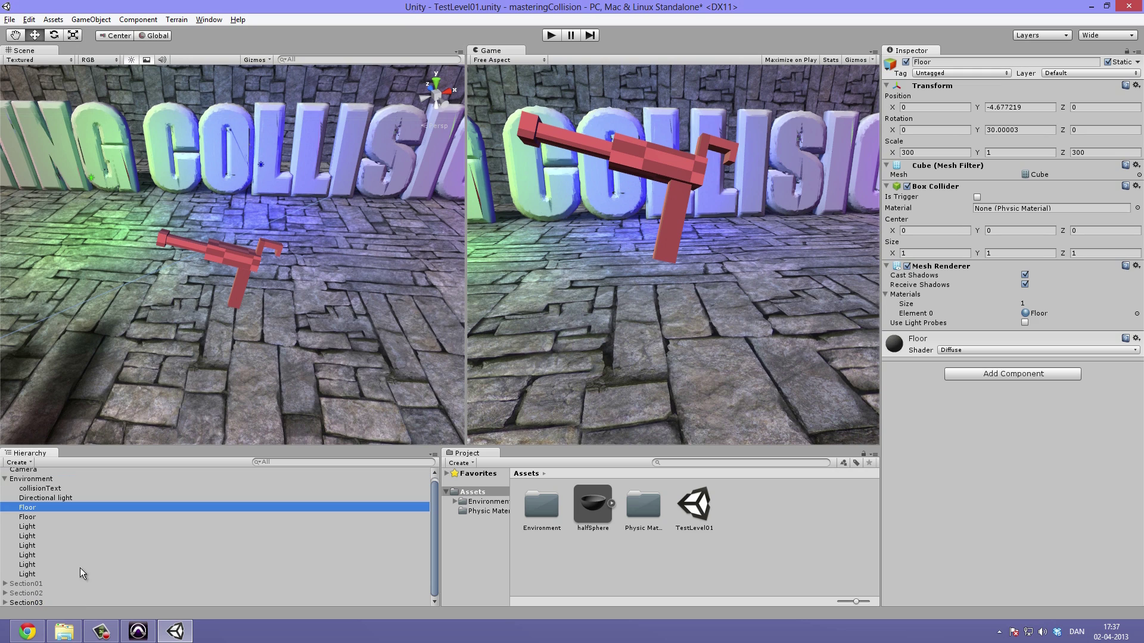
# Step: Activate Section01 and Section02 together and view them alongside Section03 in the scene
pyautogui.scroll(-6, 333, 231)
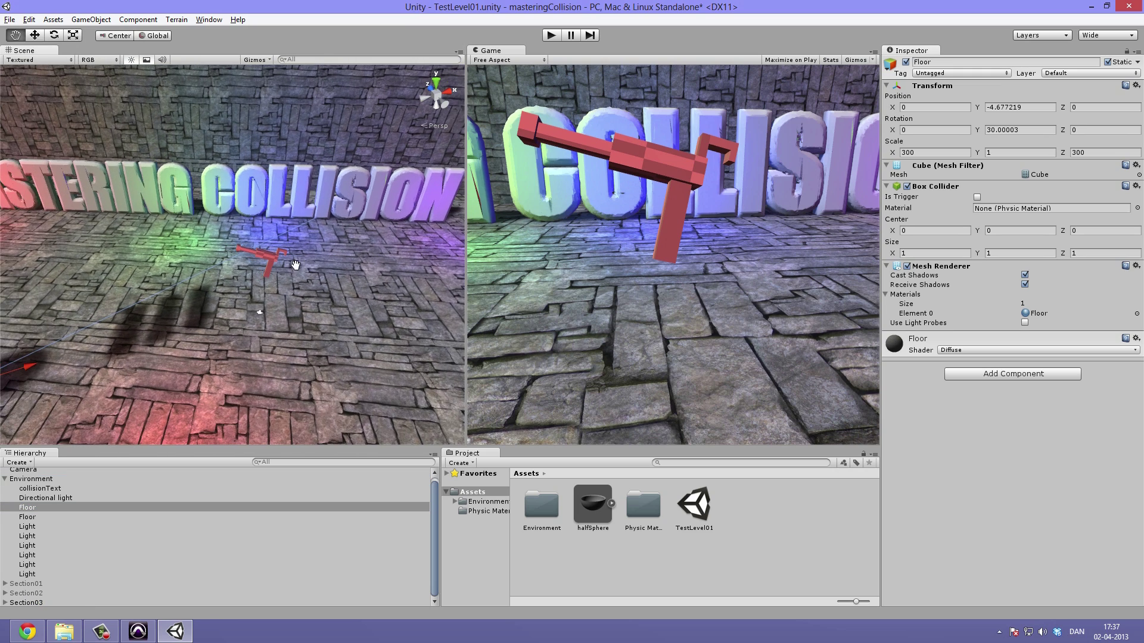
pyautogui.moveTo(246, 292); pyautogui.dragTo(310, 241, button='right')
pyautogui.click(310, 241)
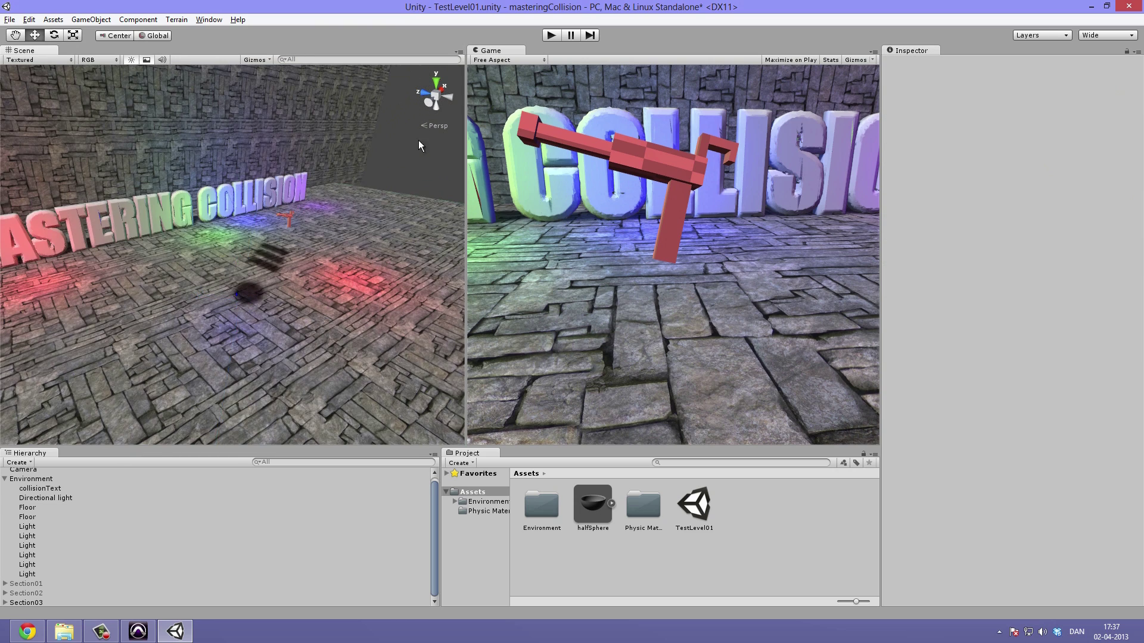
pyautogui.keyDown('alt'); pyautogui.moveTo(310, 240); pyautogui.dragTo(293, 241); pyautogui.keyUp('alt')
pyautogui.click(38, 593)
pyautogui.keyDown('shift'); pyautogui.click(89, 583); pyautogui.keyUp('shift')
pyautogui.click(906, 63)
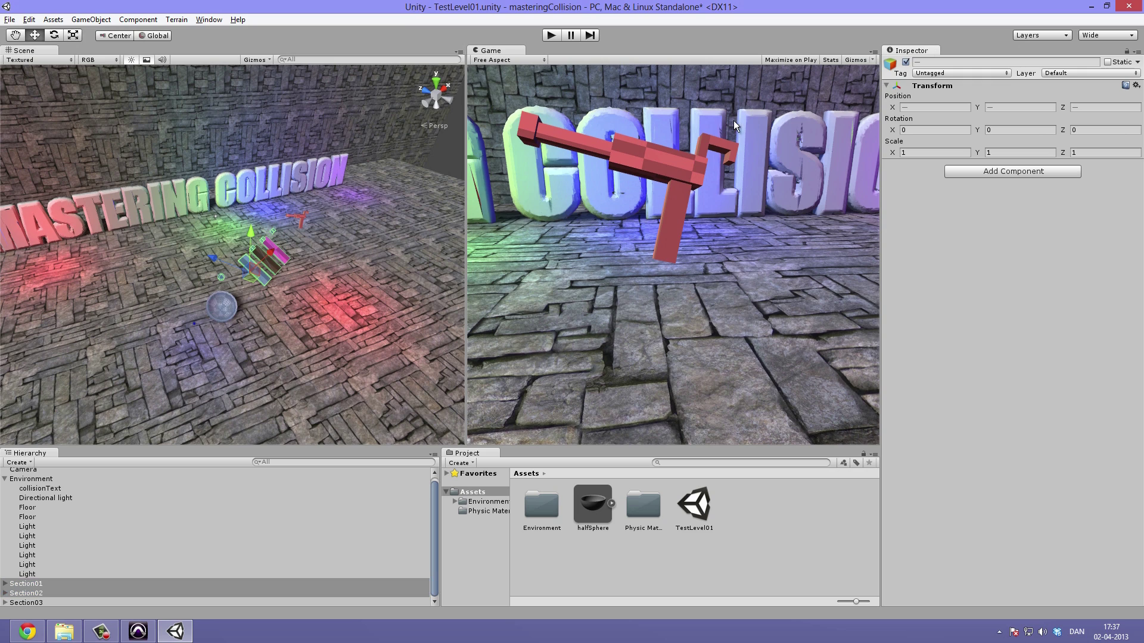
pyautogui.click(386, 176)
pyautogui.keyDown('alt'); pyautogui.moveTo(386, 177); pyautogui.dragTo(286, 153); pyautogui.keyUp('alt')
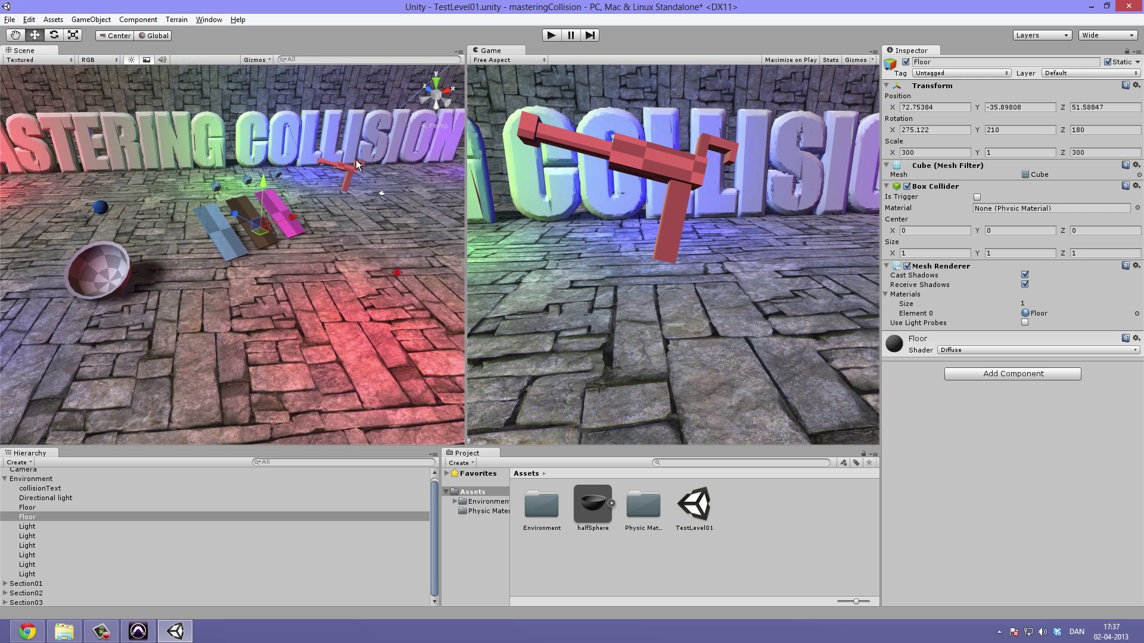